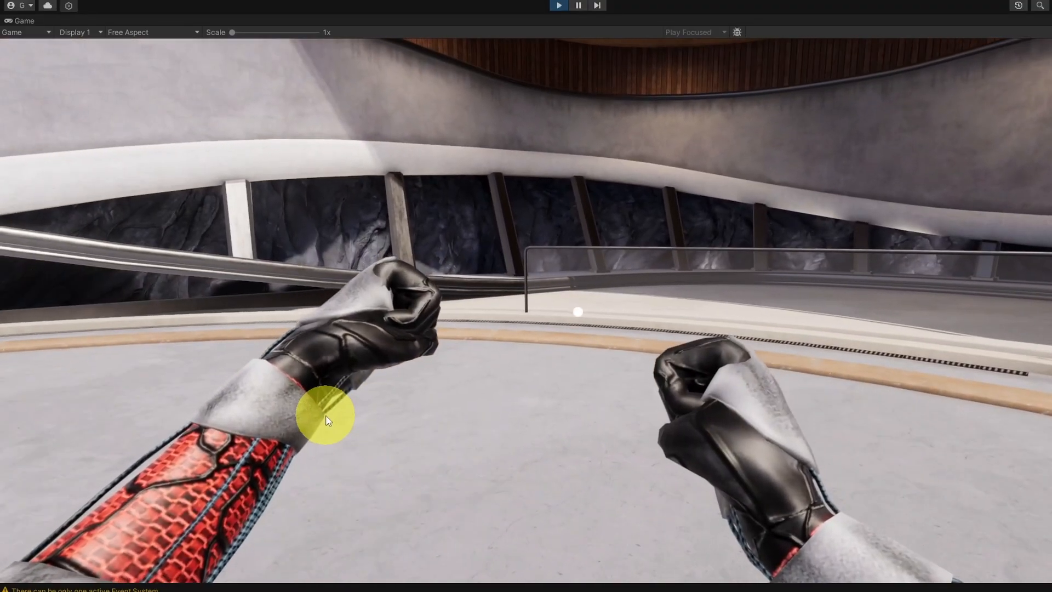
Step: Walk the first-person character back and forth through the terminal scene to test it, and end play mode
{"action": "key", "text": "w"}
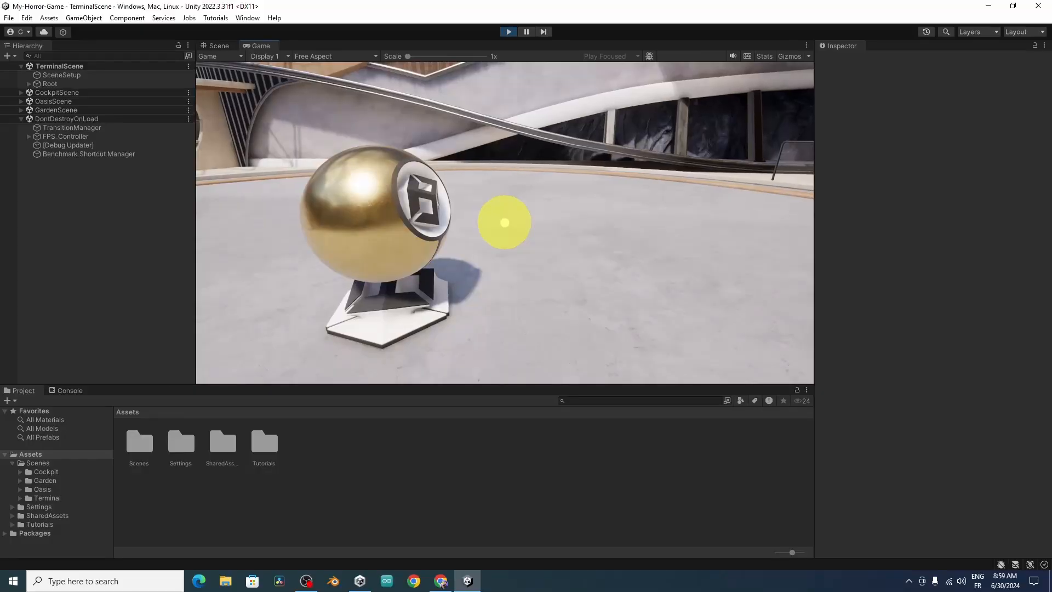
{"action": "key", "text": "s"}
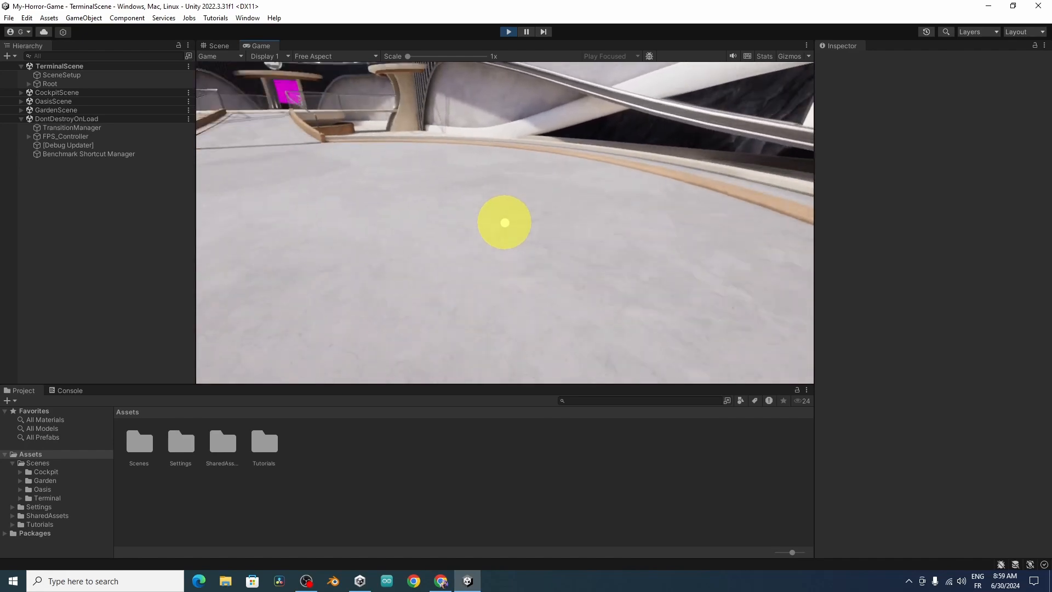
{"action": "key", "text": "w"}
{"action": "key", "text": "s"}
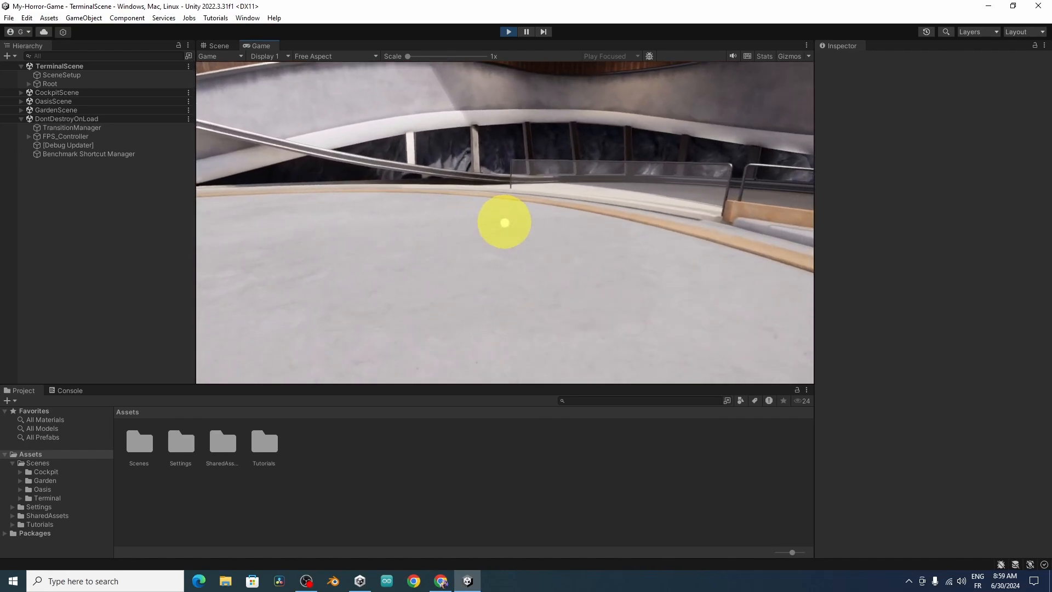
{"action": "key", "text": "w"}
{"action": "key", "text": "Escape"}
{"action": "left_click", "coordinate": [507, 31]}
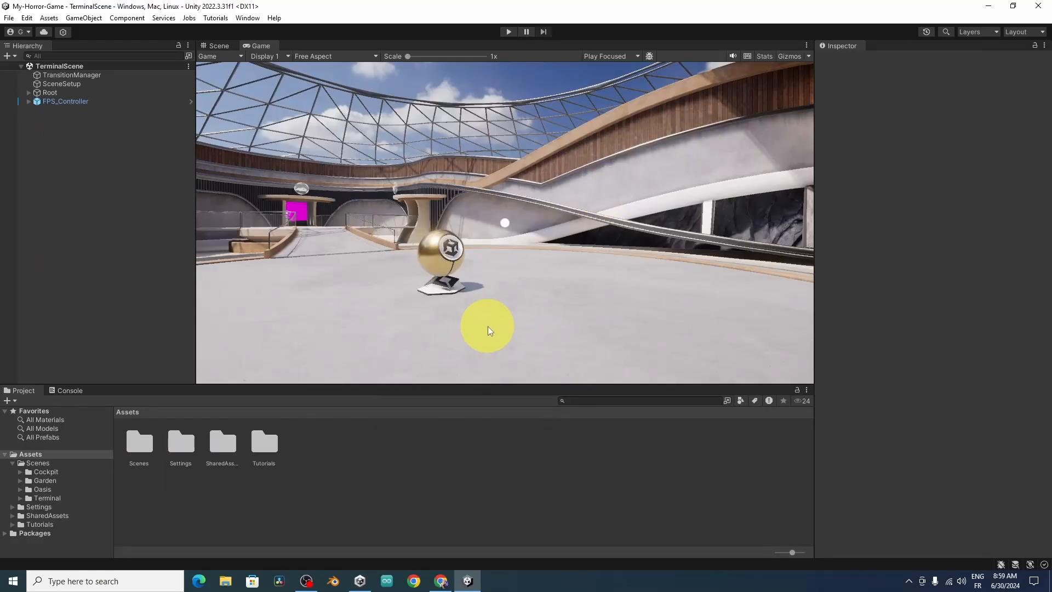
Step: Switch to Mixamo in the browser and load the Exo Red character in place of the current one
{"action": "left_click", "coordinate": [442, 579]}
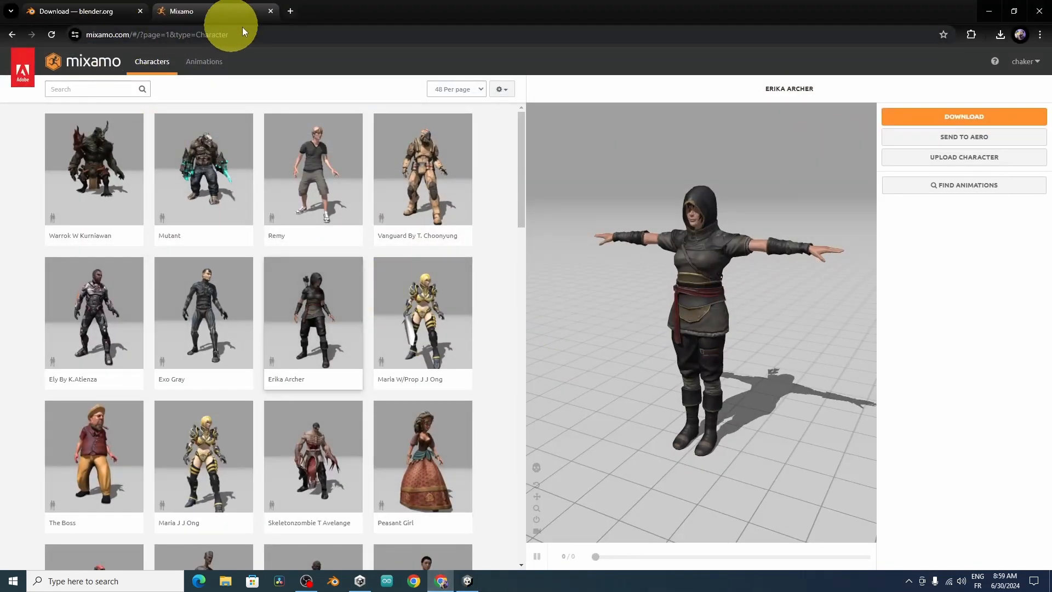
{"action": "left_click", "coordinate": [265, 33]}
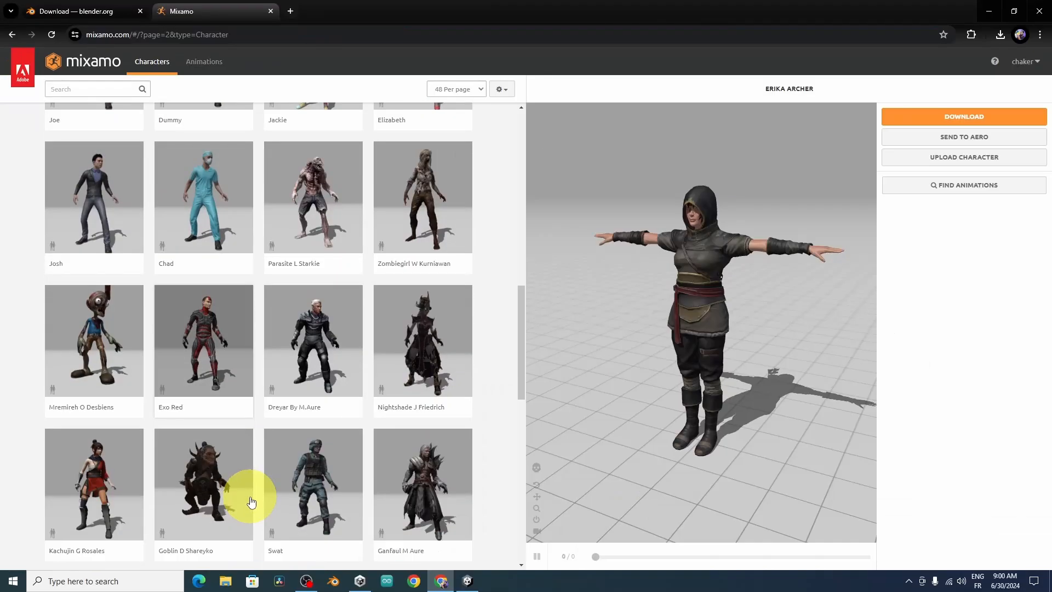
{"action": "left_click", "coordinate": [212, 334]}
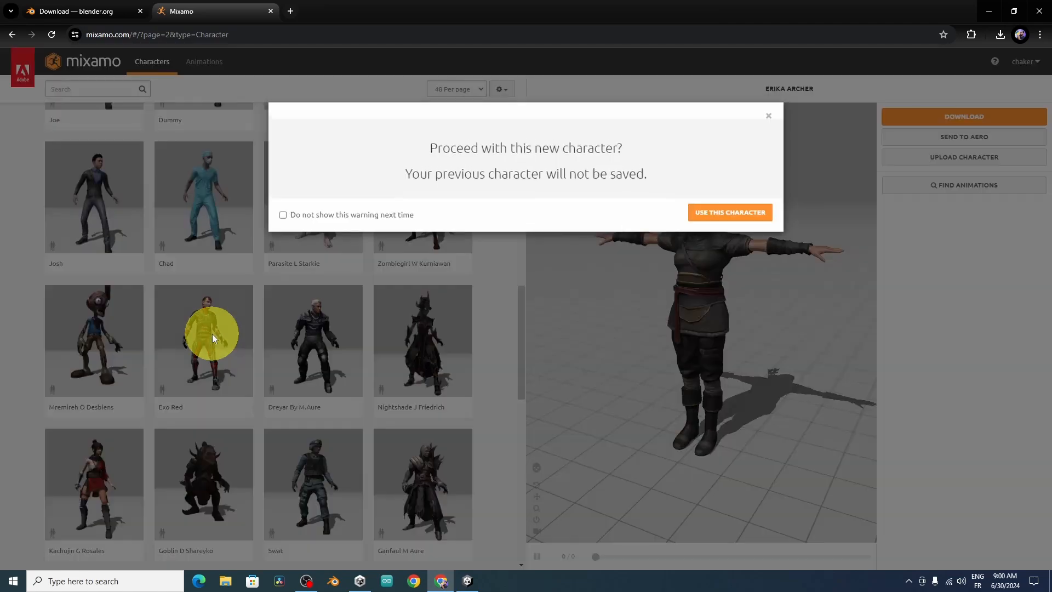
{"action": "left_click", "coordinate": [749, 213]}
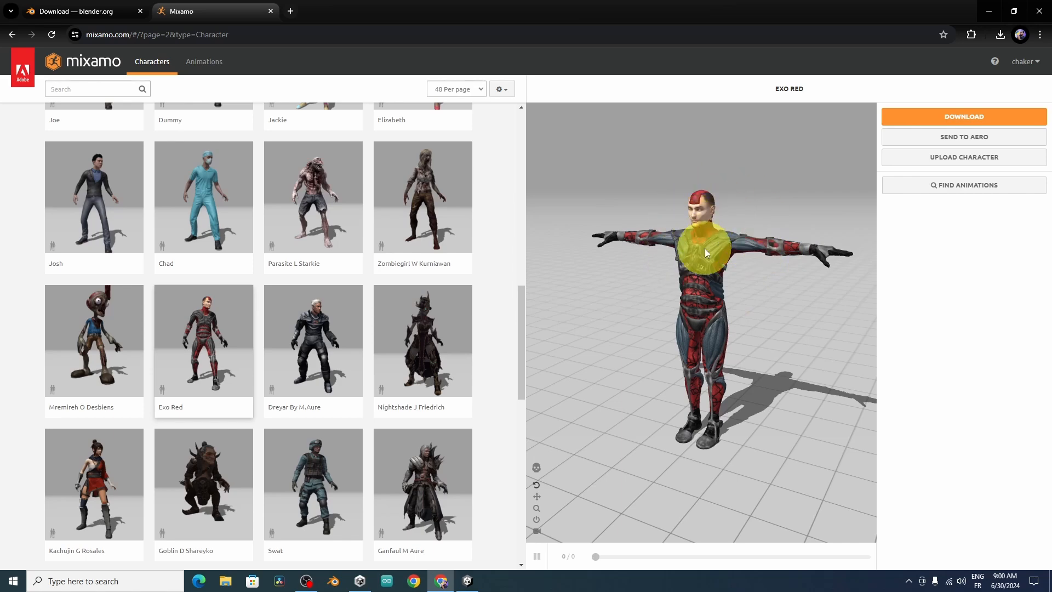
{"action": "left_click_drag", "start_coordinate": [705, 248], "coordinate": [743, 297]}
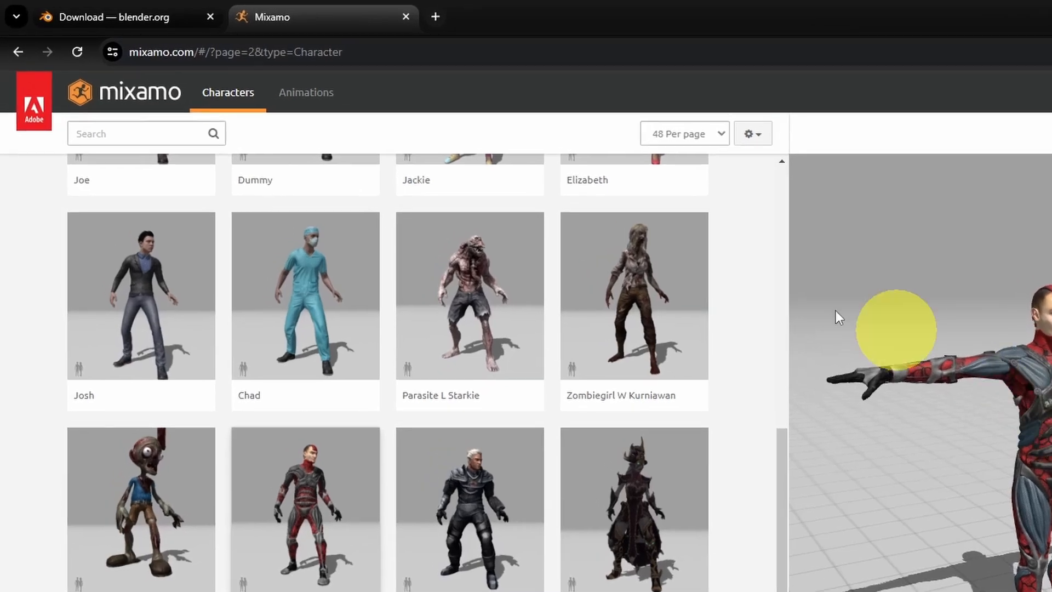
Step: Search the Mixamo animations for "ready idle" and apply the Ready Idle animation to Exo Red
{"action": "left_click", "coordinate": [306, 93]}
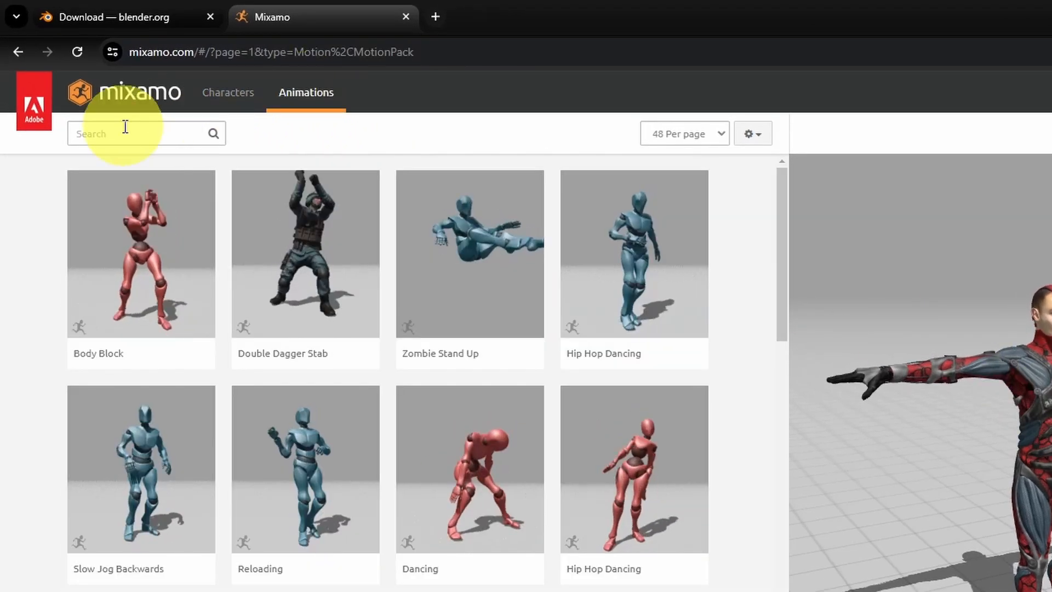
{"action": "left_click", "coordinate": [125, 127]}
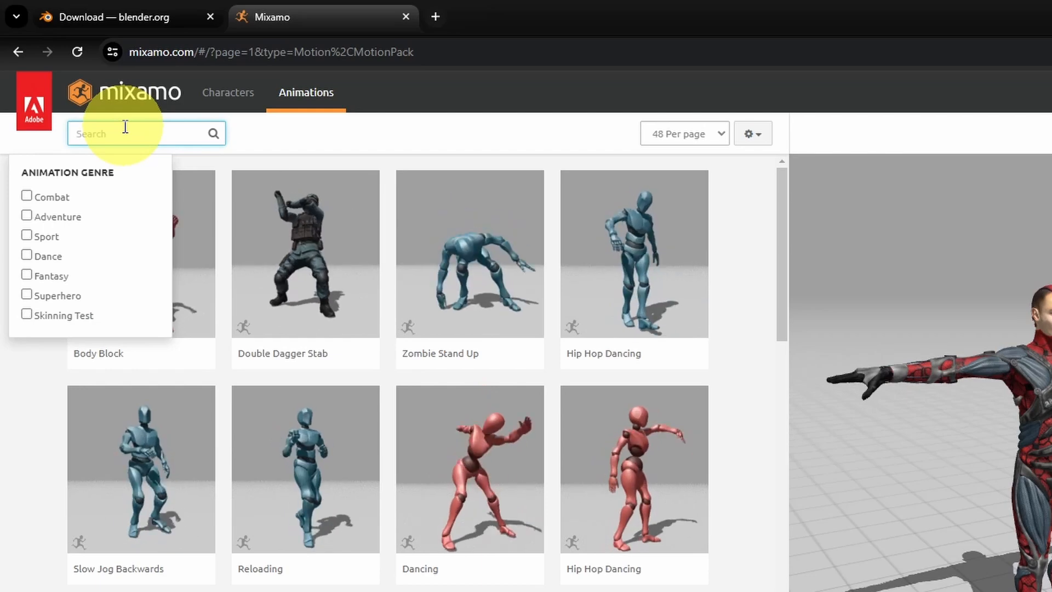
{"action": "type", "text": "ready idle"}
{"action": "key", "text": "Return"}
{"action": "left_click", "coordinate": [145, 331]}
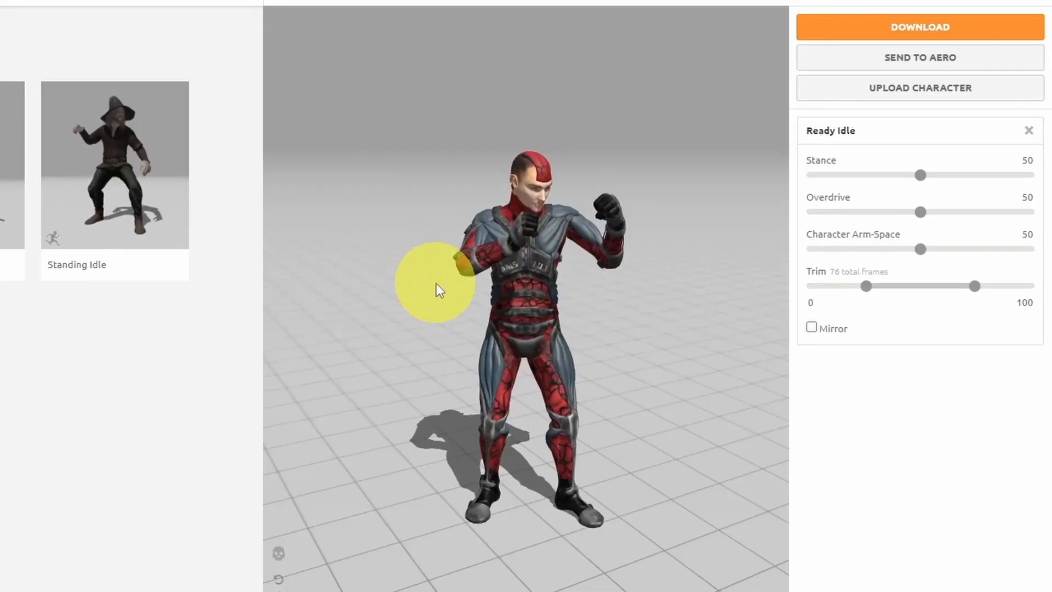
Step: Download the Ready Idle animation as FBX for Unity with skin, saving it to the Desktop as exo_red@Ready Idle.fbx
{"action": "left_click_drag", "start_coordinate": [458, 287], "coordinate": [651, 268]}
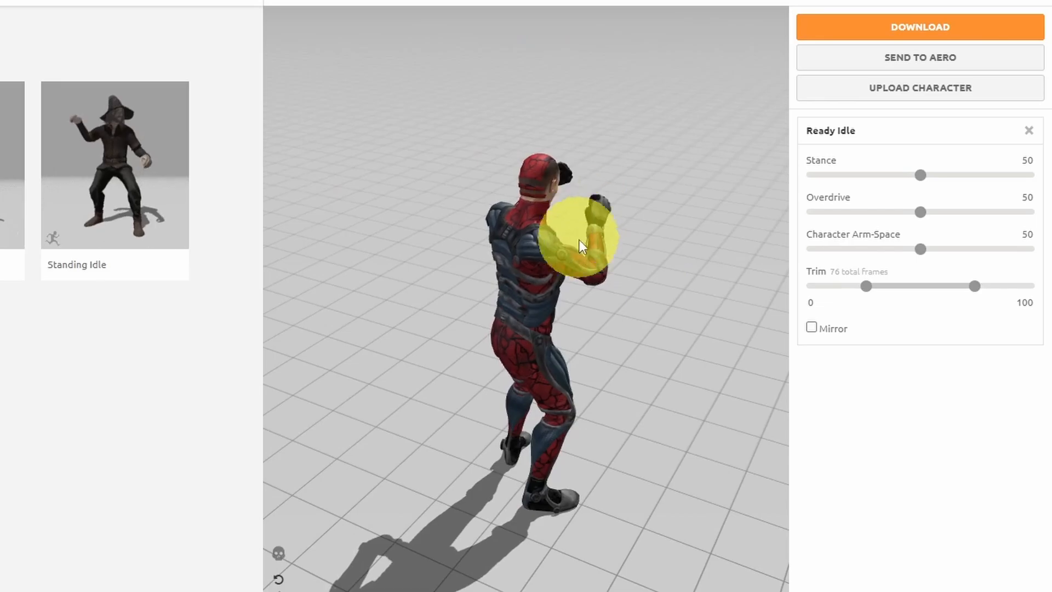
{"action": "left_click_drag", "start_coordinate": [582, 246], "coordinate": [446, 241]}
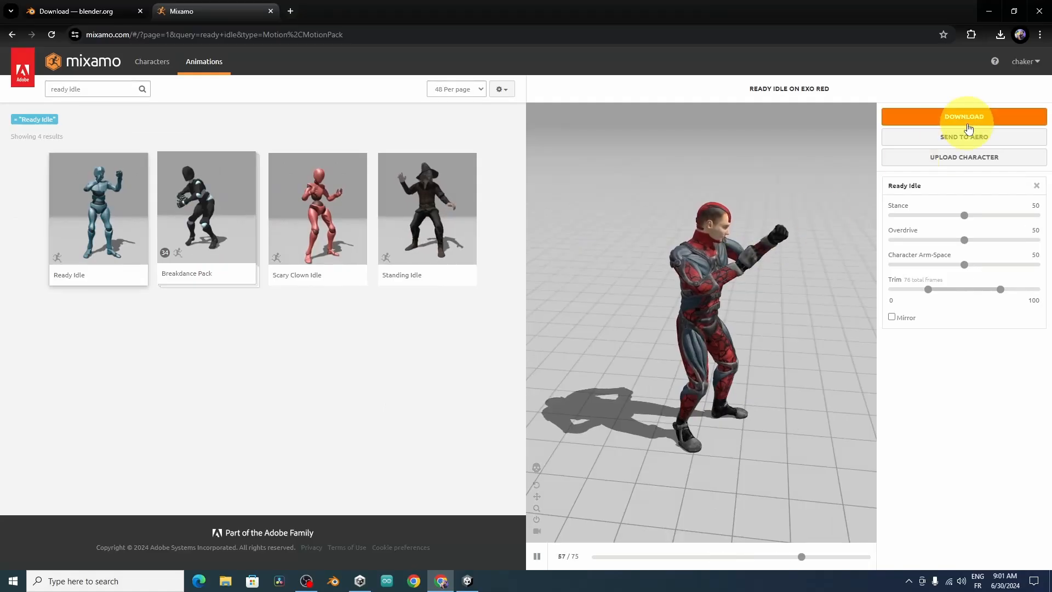
{"action": "left_click", "coordinate": [968, 121]}
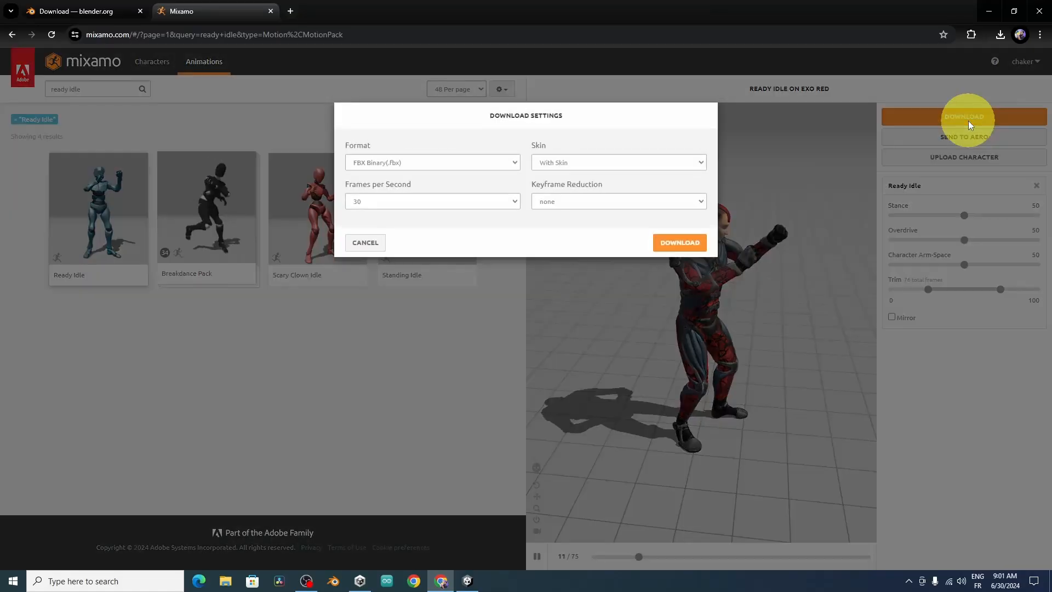
{"action": "left_click", "coordinate": [460, 163]}
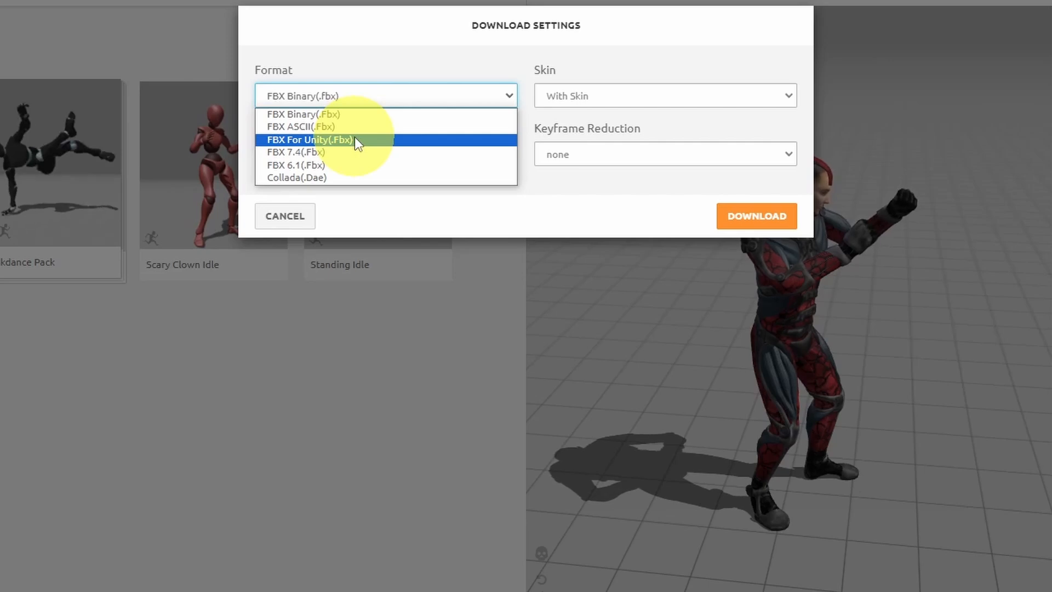
{"action": "left_click", "coordinate": [355, 140]}
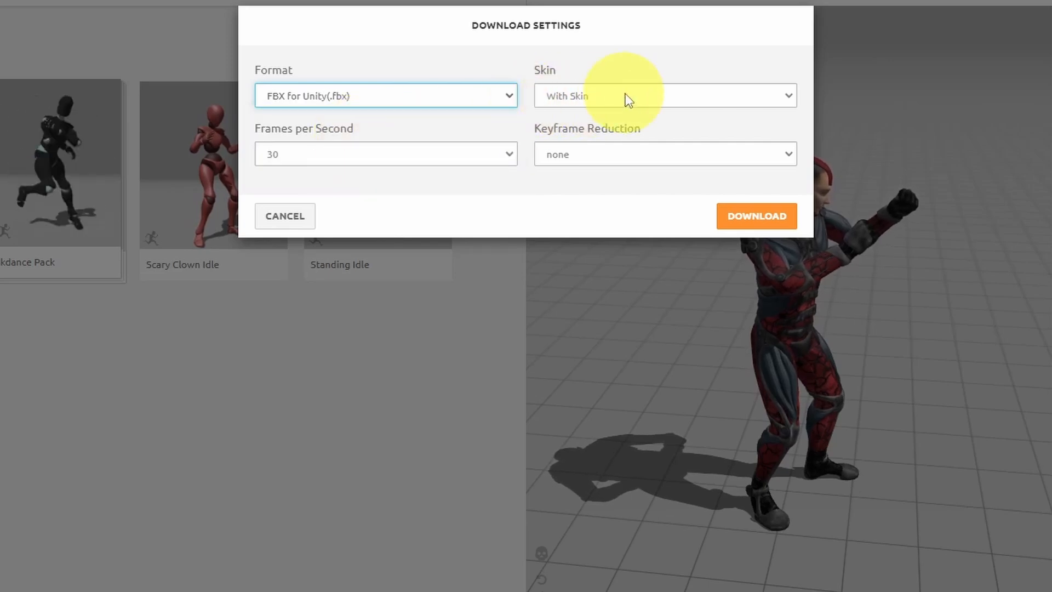
{"action": "left_click", "coordinate": [764, 217]}
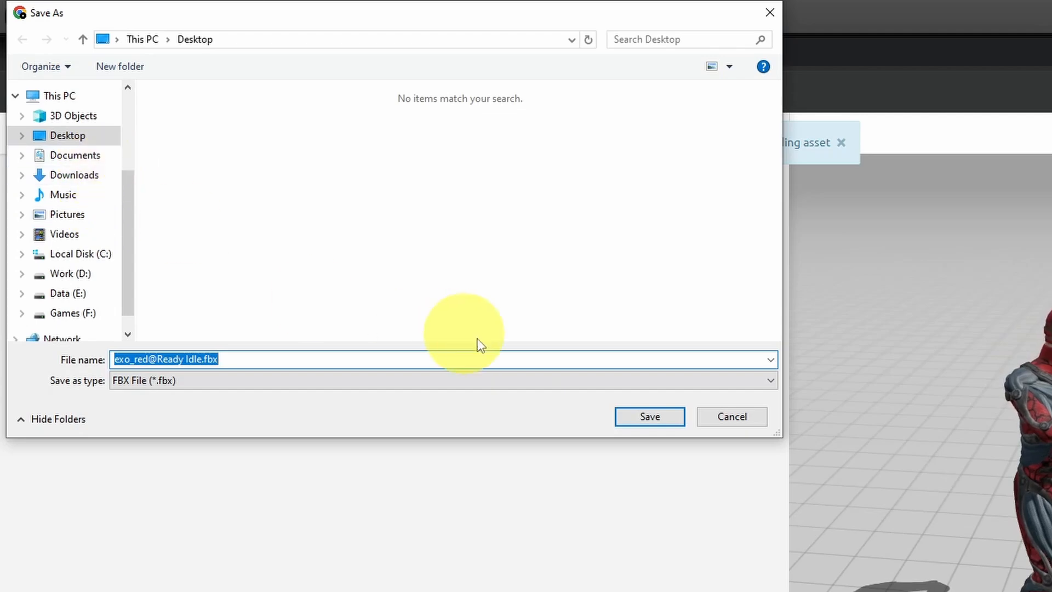
{"action": "left_click", "coordinate": [659, 413]}
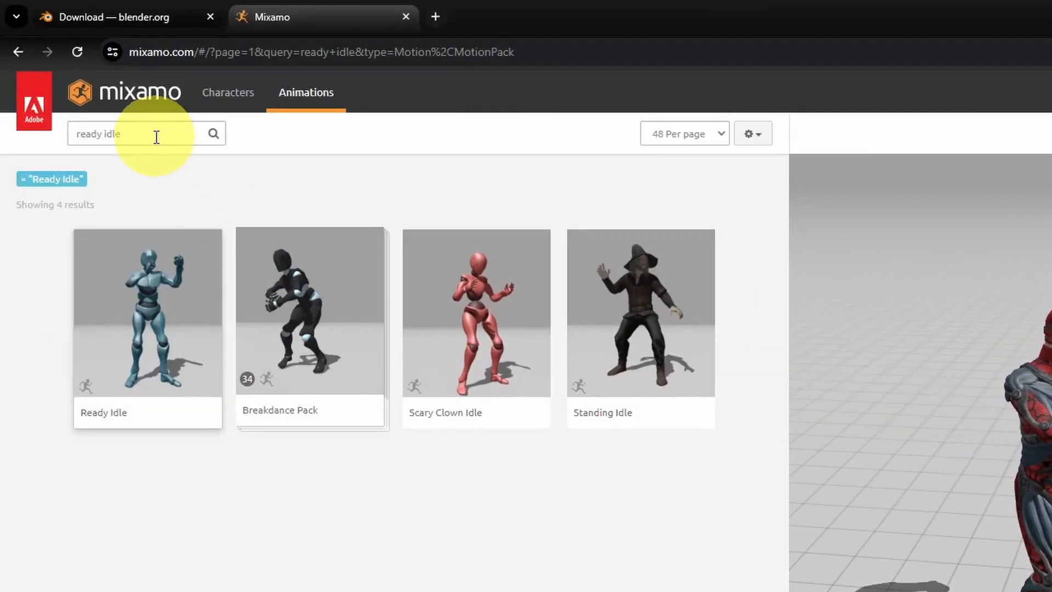
Step: Search the animations for "walking", apply the Walking animation with raised fists to Exo Red, and make it play in place
{"action": "left_click_drag", "start_coordinate": [156, 137], "coordinate": [49, 125]}
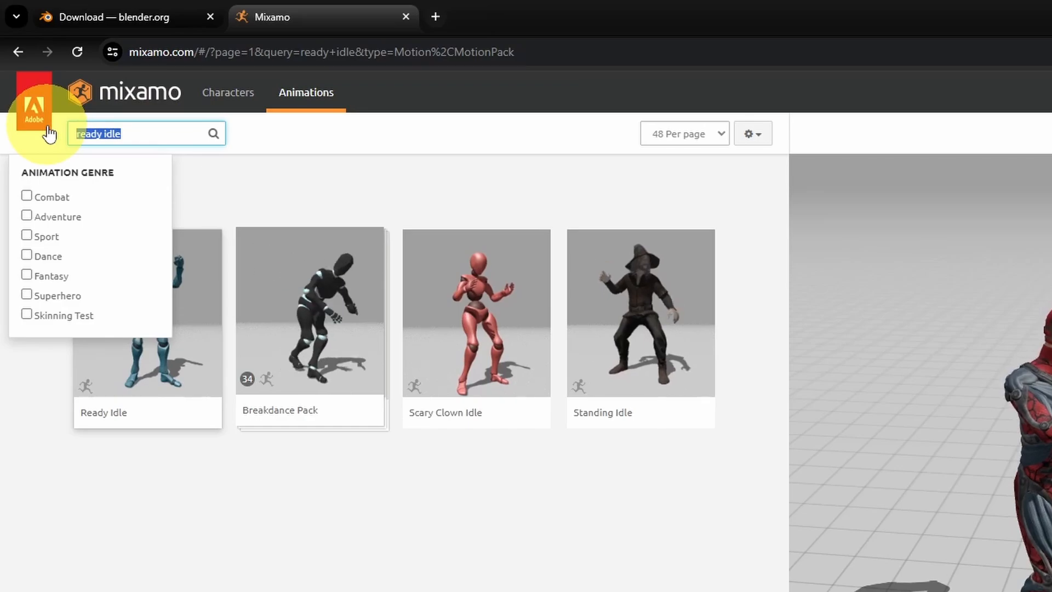
{"action": "type", "text": "walking"}
{"action": "key", "text": "Return"}
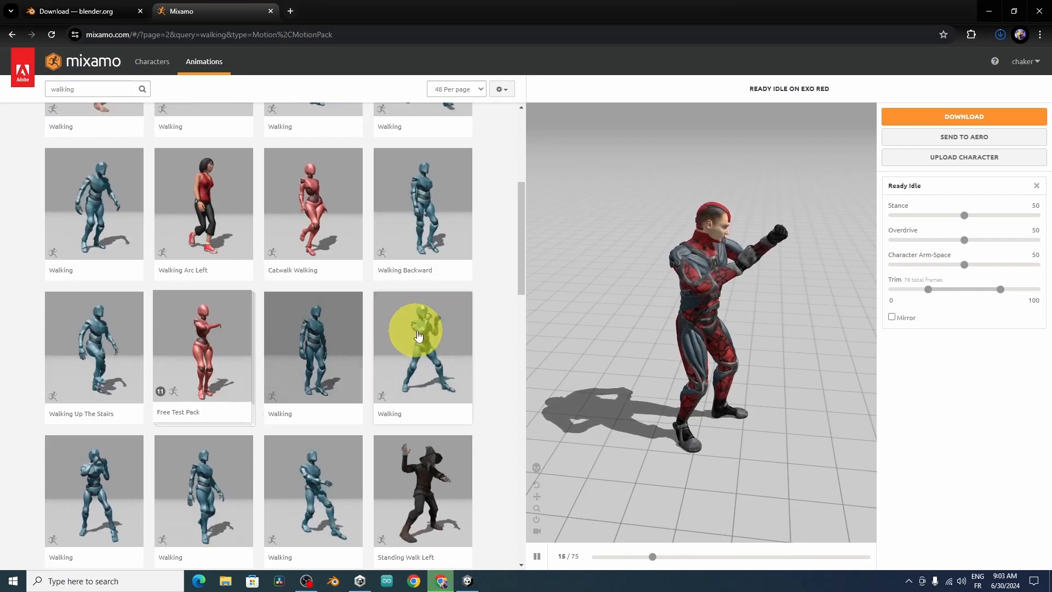
{"action": "left_click", "coordinate": [419, 334]}
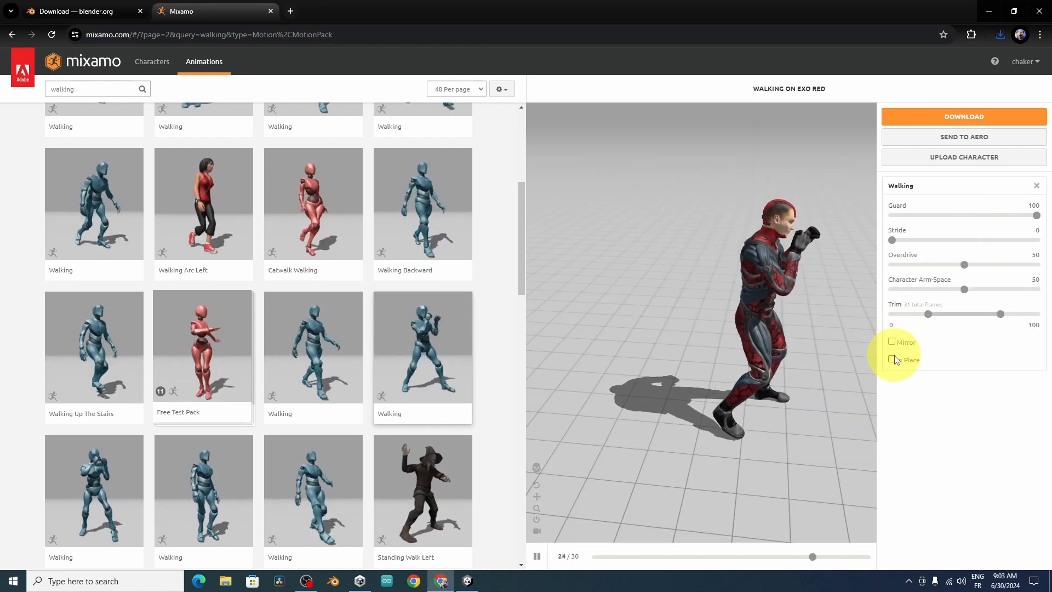
{"action": "left_click", "coordinate": [892, 360]}
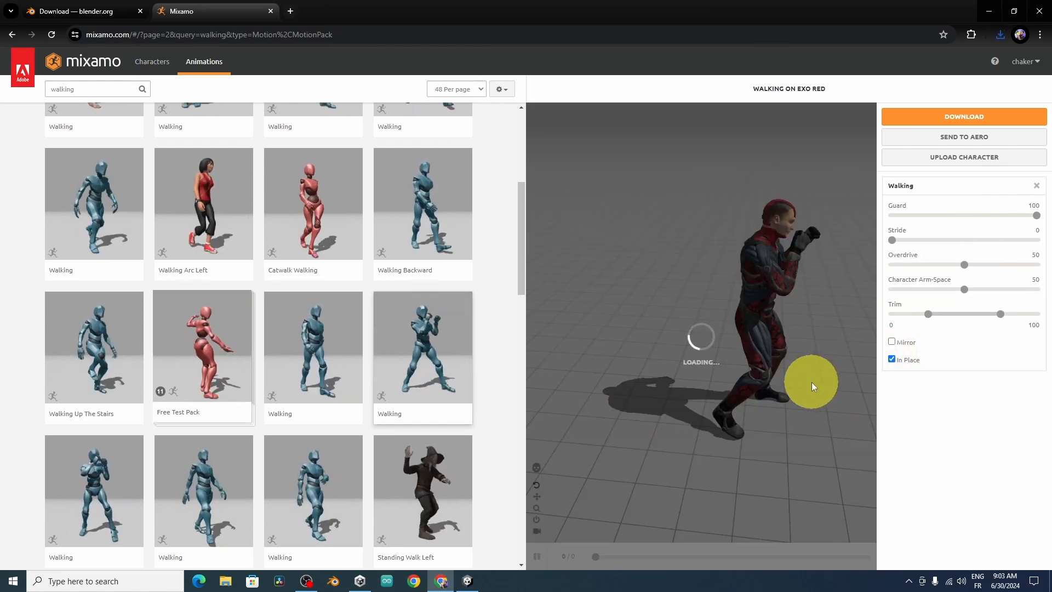
{"action": "left_click_drag", "start_coordinate": [797, 383], "coordinate": [659, 308]}
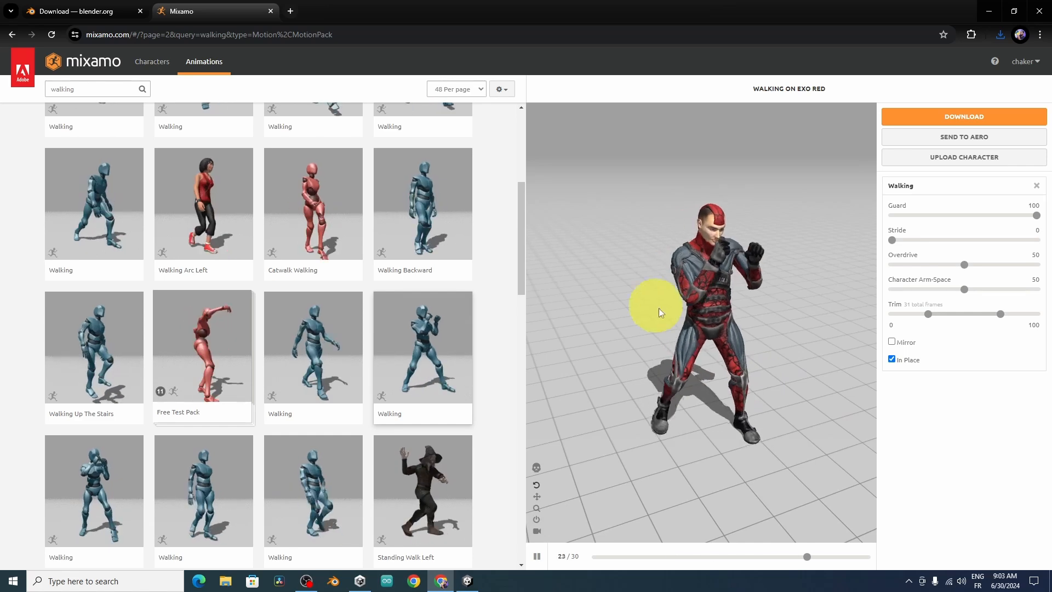
{"action": "left_click", "coordinate": [974, 117]}
{"action": "left_click", "coordinate": [582, 162]}
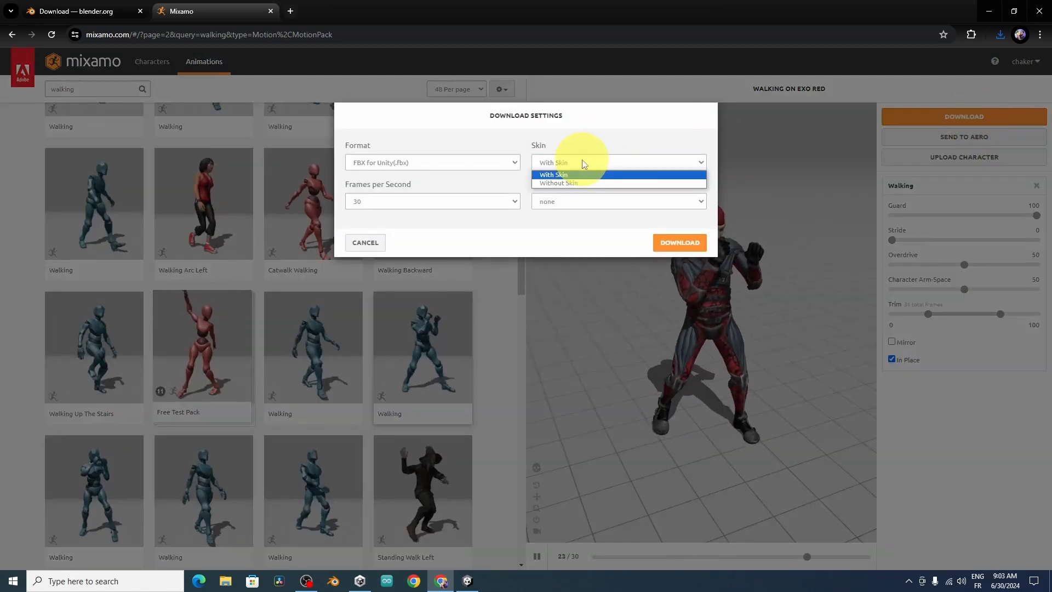
{"action": "left_click", "coordinate": [579, 183]}
{"action": "left_click", "coordinate": [677, 243]}
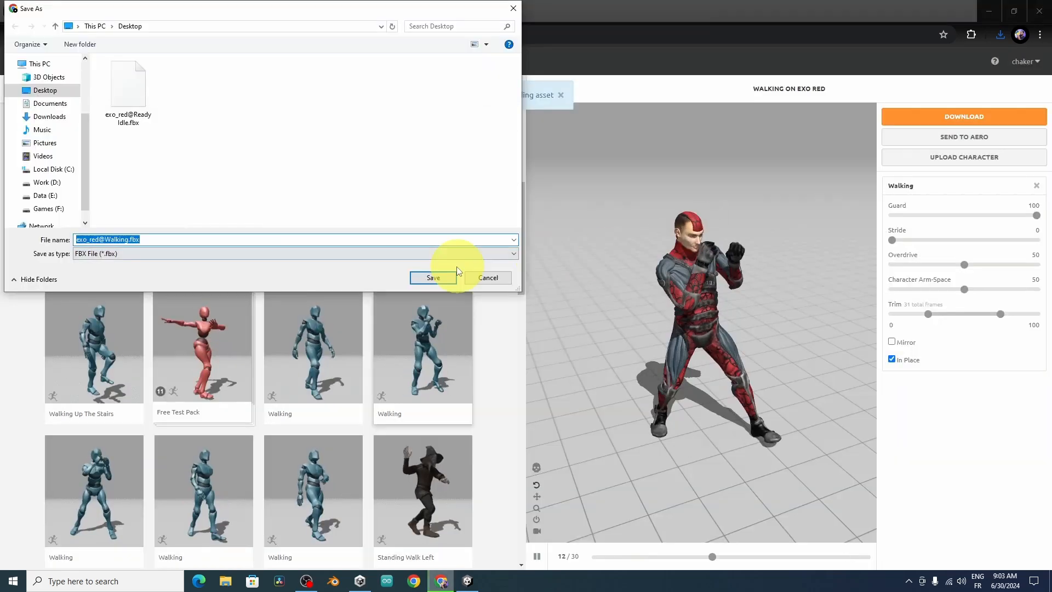
{"action": "left_click", "coordinate": [445, 275]}
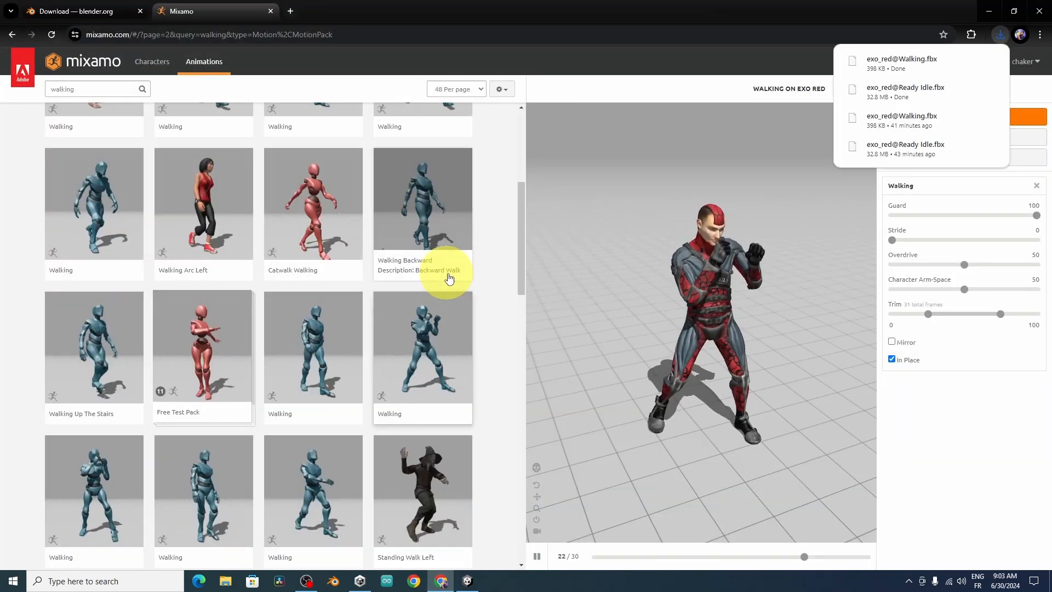
Step: Import both downloaded exo_red FBX files from the desktop into the Unity project's Assets folder
{"action": "left_click", "coordinate": [991, 11]}
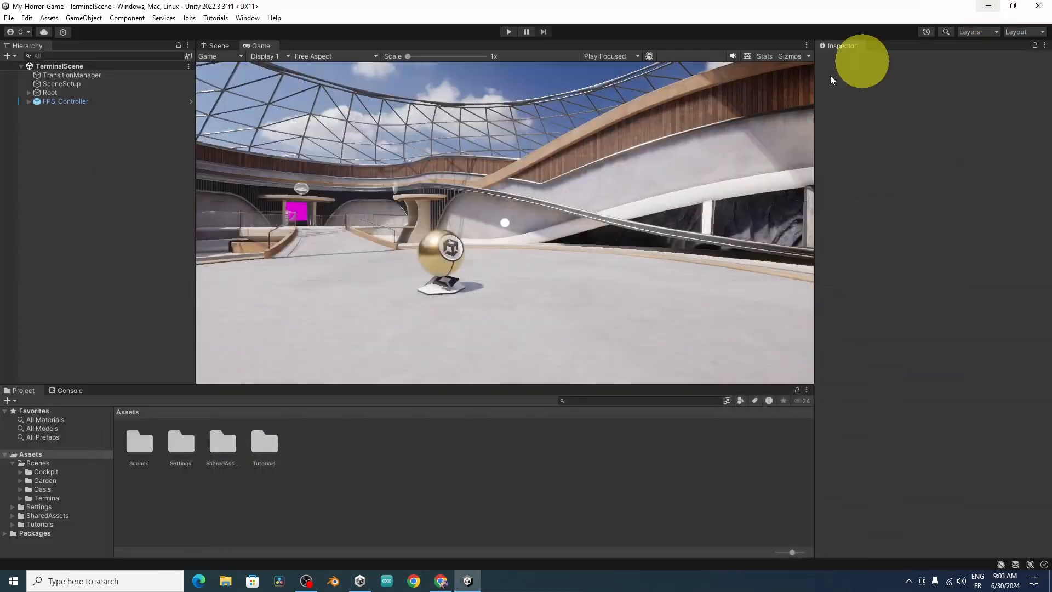
{"action": "left_click", "coordinate": [988, 6]}
{"action": "left_click_drag", "start_coordinate": [111, 248], "coordinate": [522, 540]}
{"action": "left_click_drag", "start_coordinate": [474, 573], "coordinate": [454, 546]}
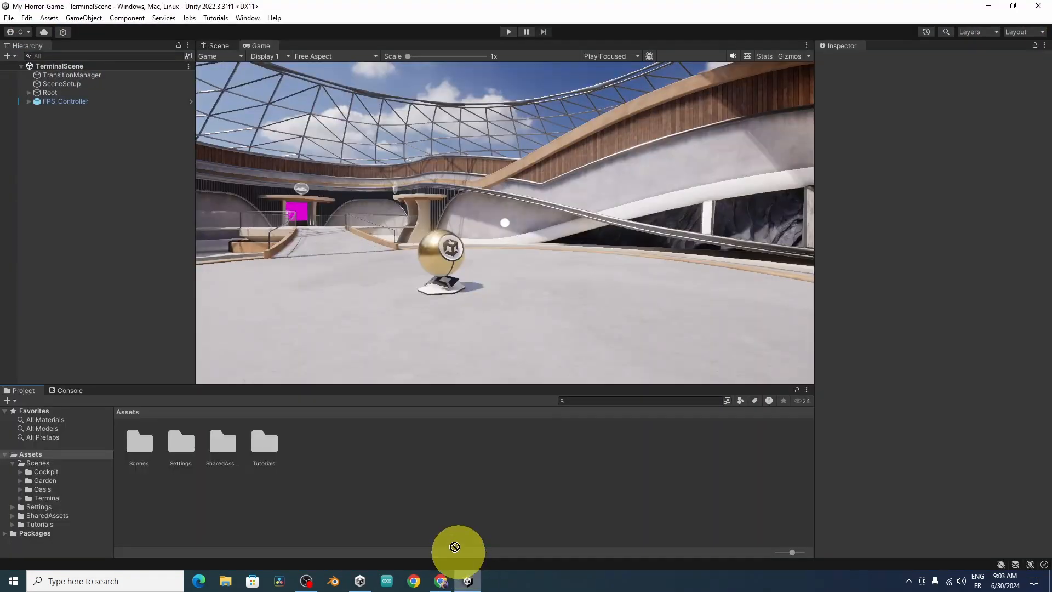
{"action": "left_click_drag", "start_coordinate": [252, 512], "coordinate": [252, 512]}
Step: Create a new folder named Character in Assets
{"action": "right_click", "coordinate": [252, 511]}
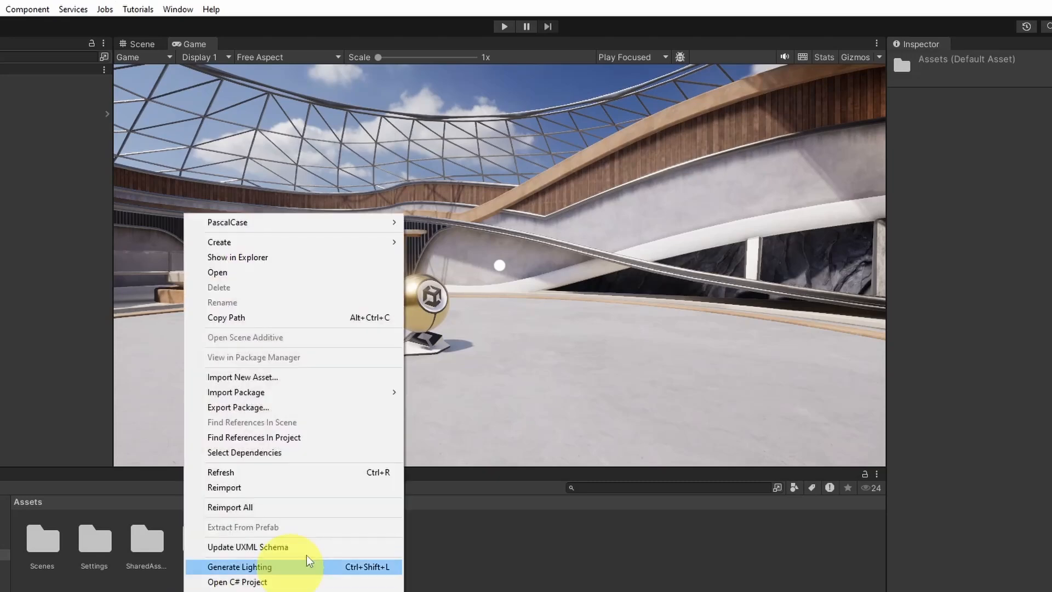
{"action": "mouse_move", "coordinate": [319, 242]}
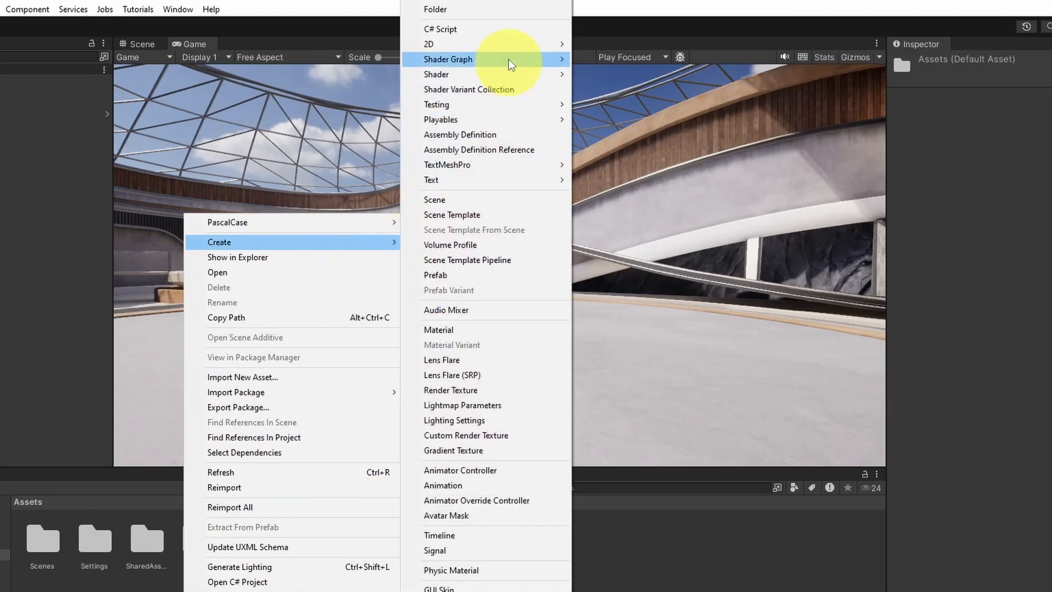
{"action": "left_click", "coordinate": [504, 12]}
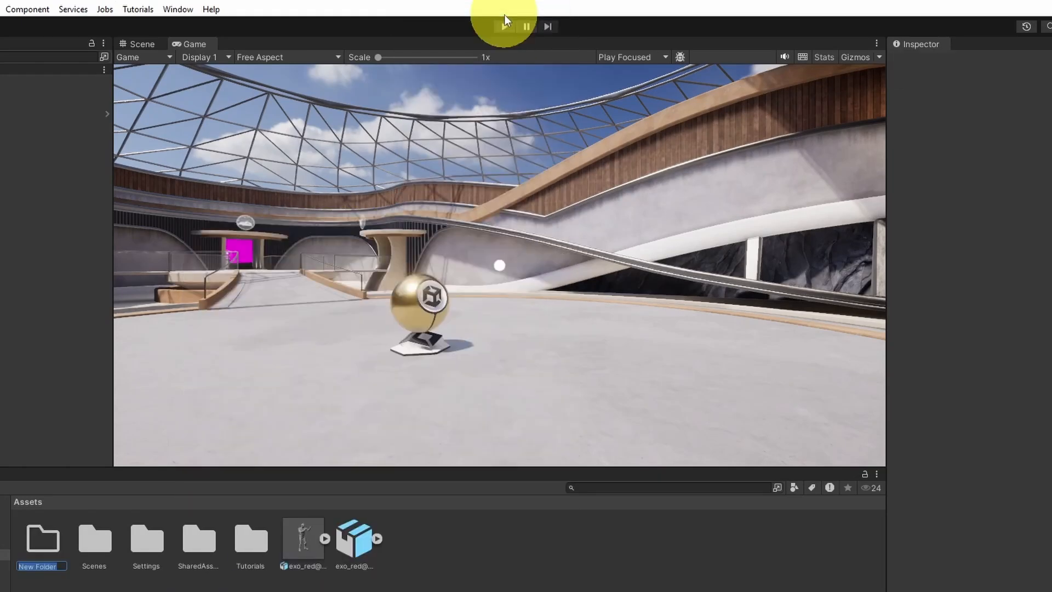
Step: Move both imported exo_red files into the Character folder
{"action": "left_click", "coordinate": [318, 541]}
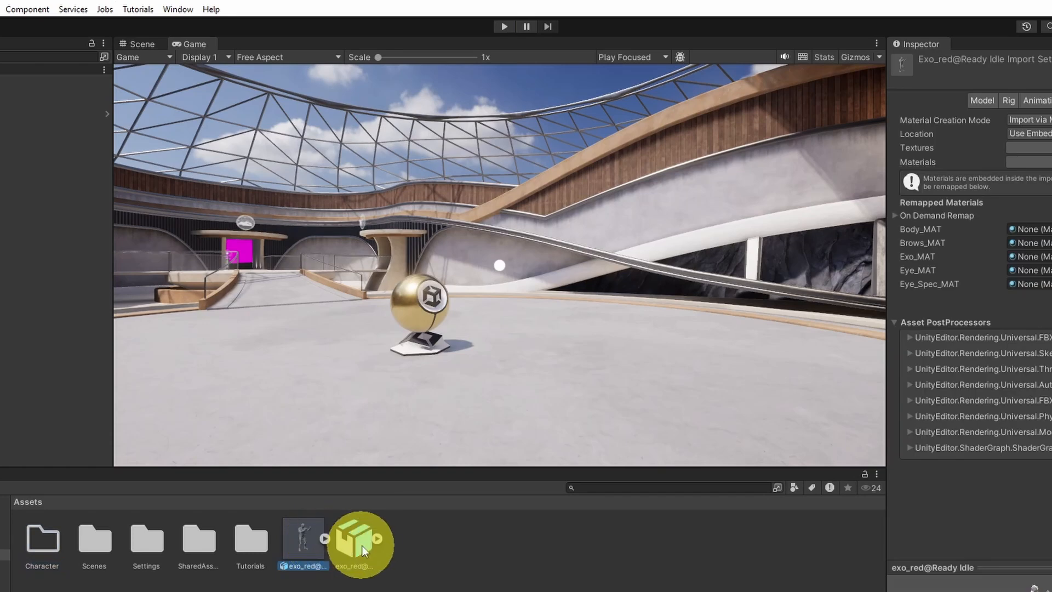
{"action": "left_click", "coordinate": [355, 540], "text": "shift"}
{"action": "left_click_drag", "start_coordinate": [312, 543], "coordinate": [41, 538]}
Step: Open the Character folder and examine the exo_red@Ready Idle model in an enlarged preview
{"action": "double_click", "coordinate": [40, 538]}
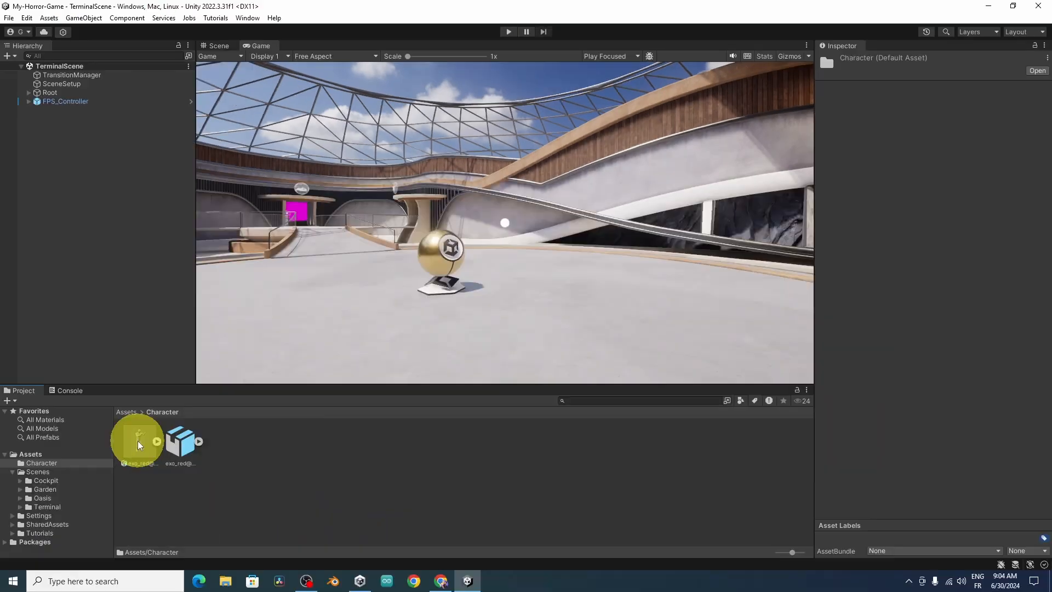
{"action": "left_click", "coordinate": [137, 440]}
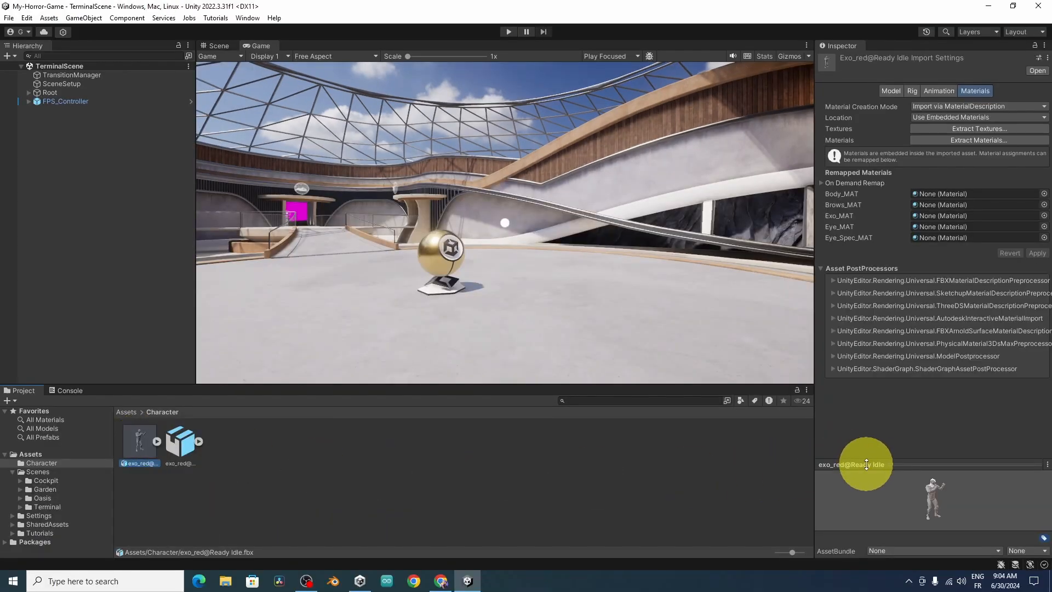
{"action": "left_click_drag", "start_coordinate": [866, 464], "coordinate": [863, 284]}
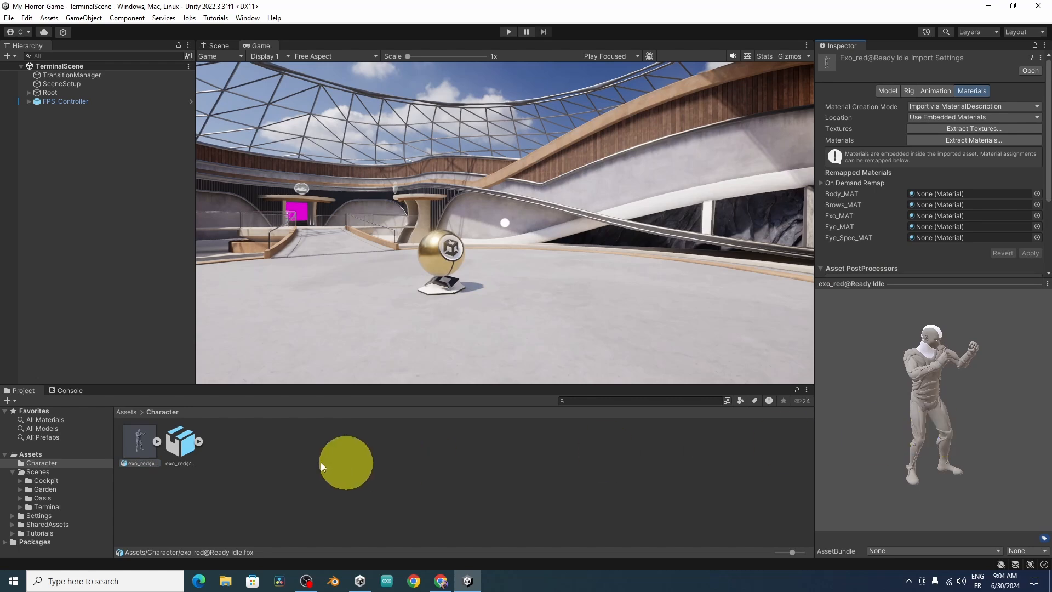
Step: Extract the exo_red@Ready Idle model's embedded textures into the Character folder and fix the normal map import settings
{"action": "left_click", "coordinate": [984, 128]}
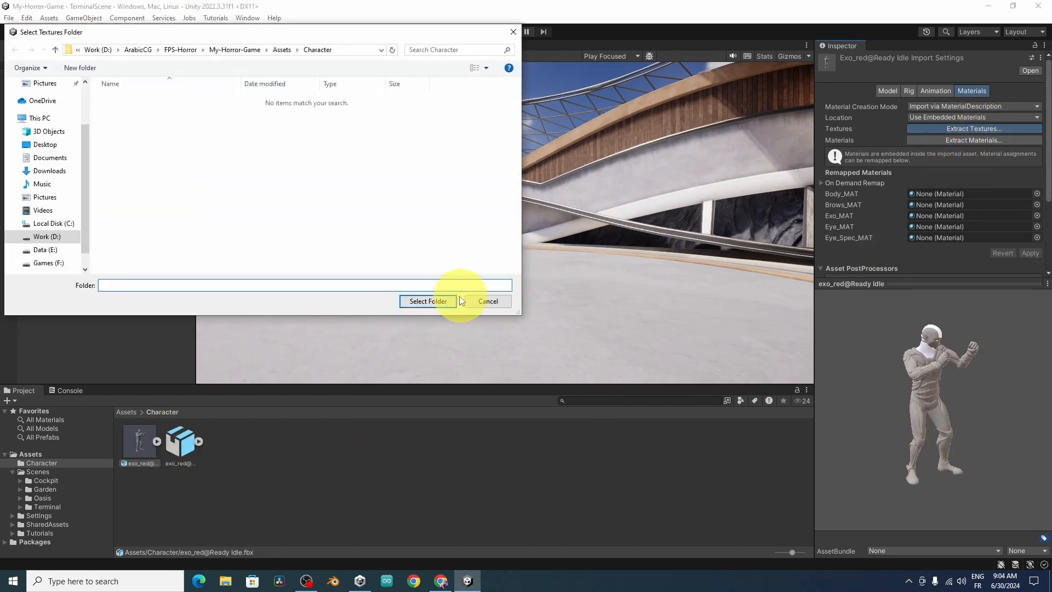
{"action": "left_click", "coordinate": [445, 301]}
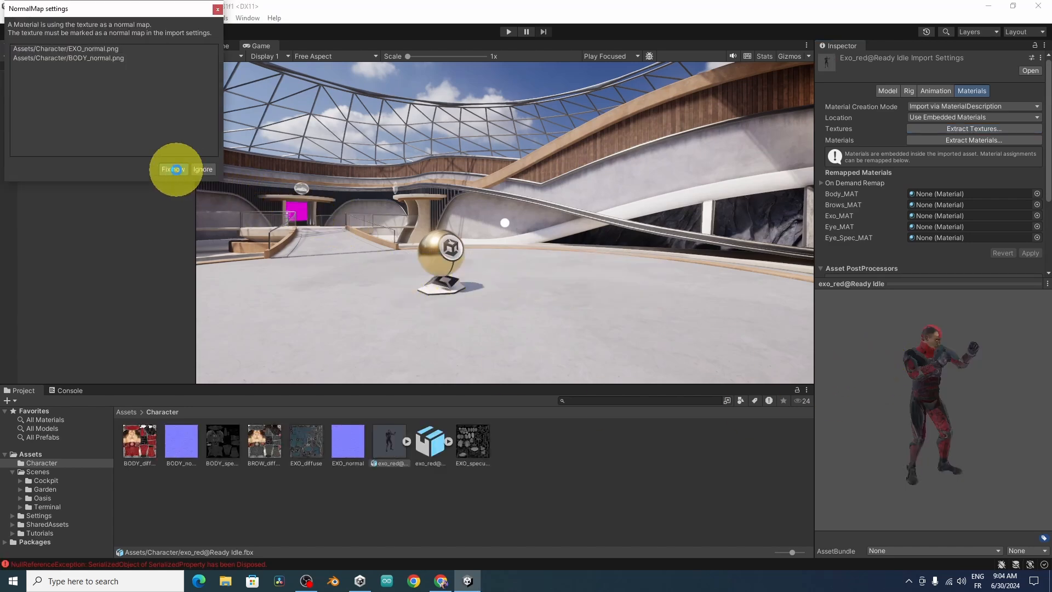
{"action": "left_click", "coordinate": [176, 169]}
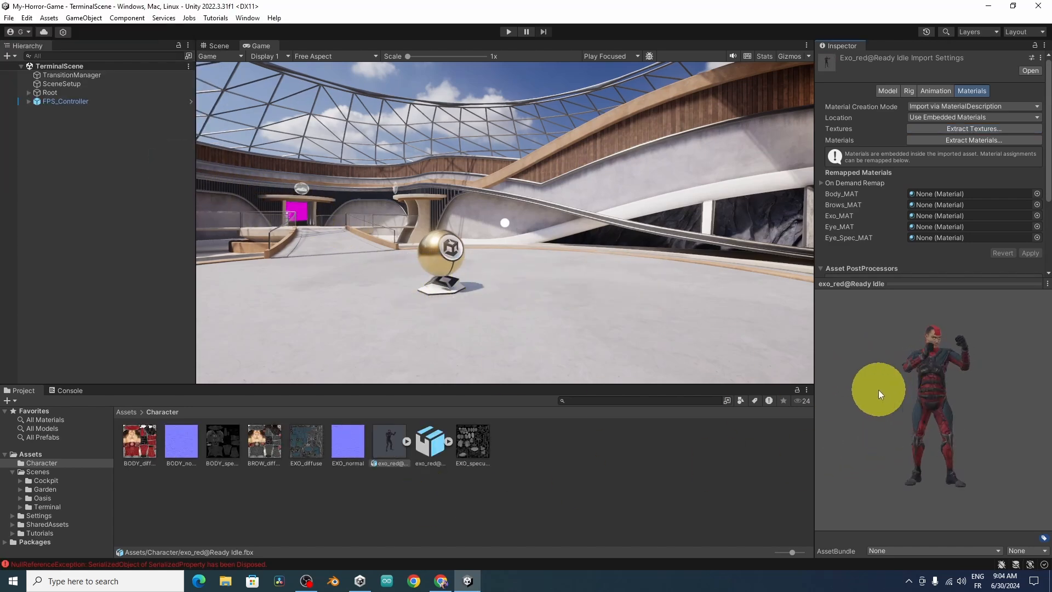
{"action": "left_click_drag", "start_coordinate": [957, 416], "coordinate": [913, 436]}
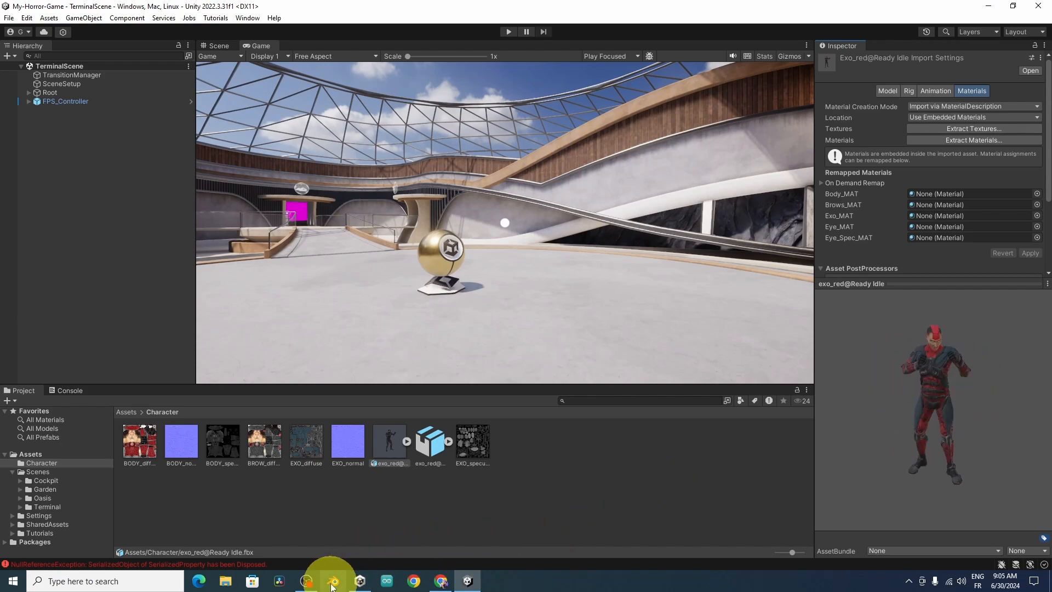
Step: View the Blender download page in the browser and launch Blender with a new General file
{"action": "left_click", "coordinate": [442, 580]}
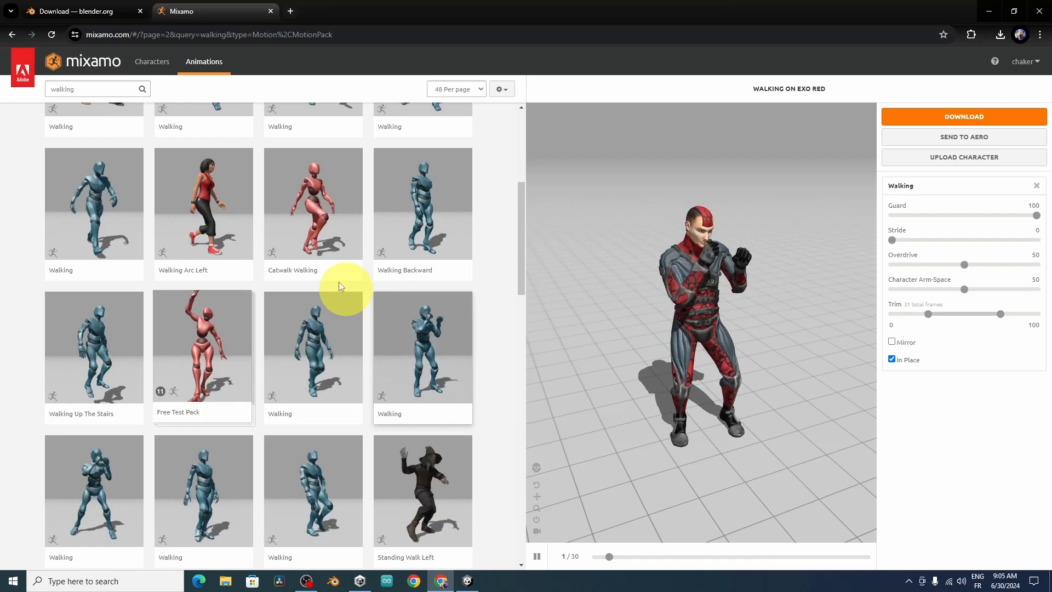
{"action": "left_click", "coordinate": [137, 6]}
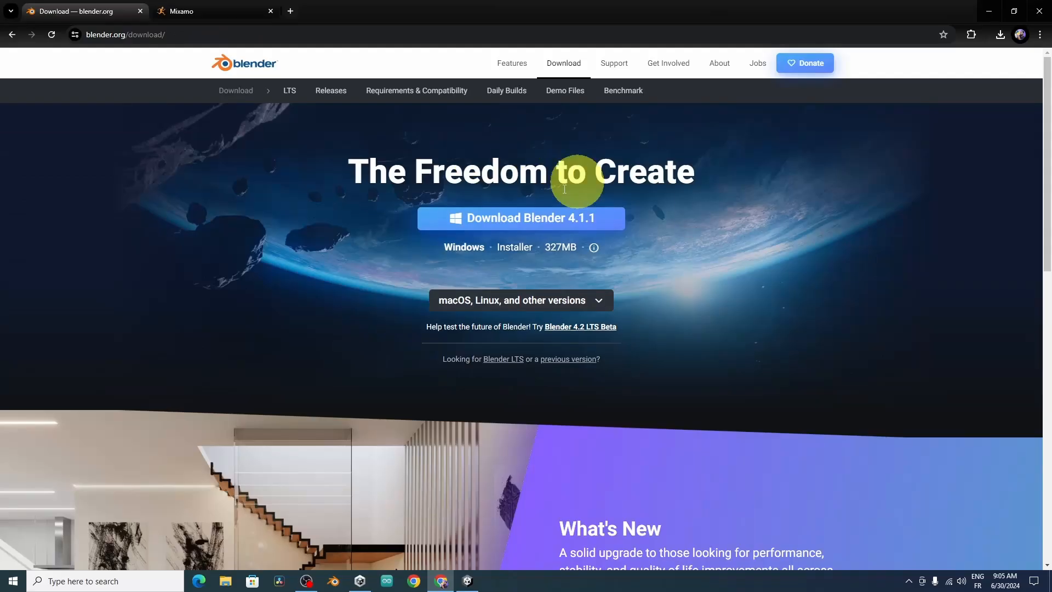
{"action": "left_click", "coordinate": [336, 581]}
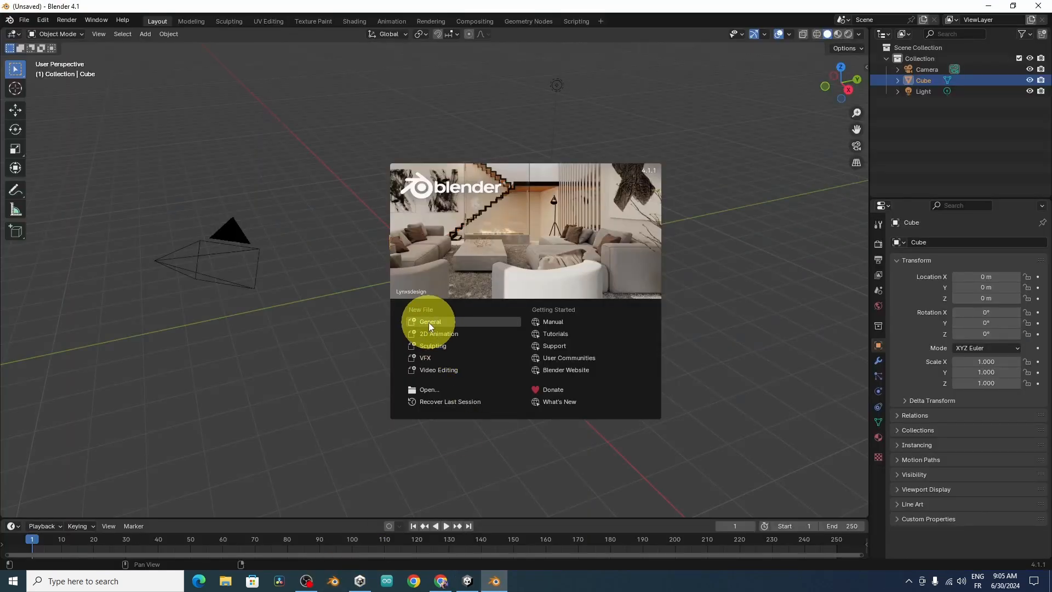
{"action": "left_click", "coordinate": [429, 323]}
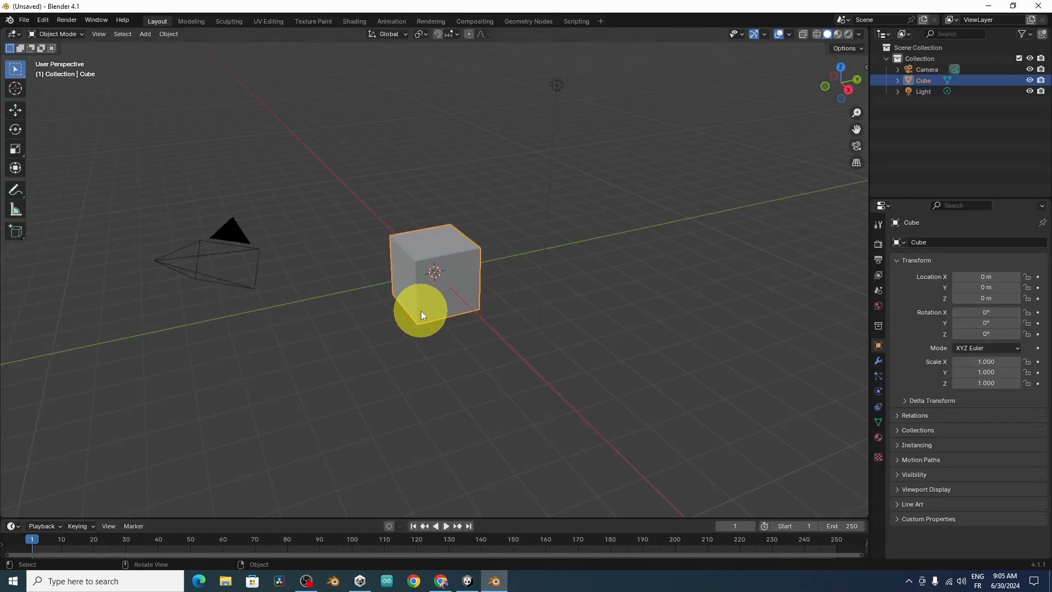
Step: Delete the default cube, camera and light from the scene
{"action": "middle_click_drag", "start_coordinate": [458, 336], "coordinate": [492, 337]}
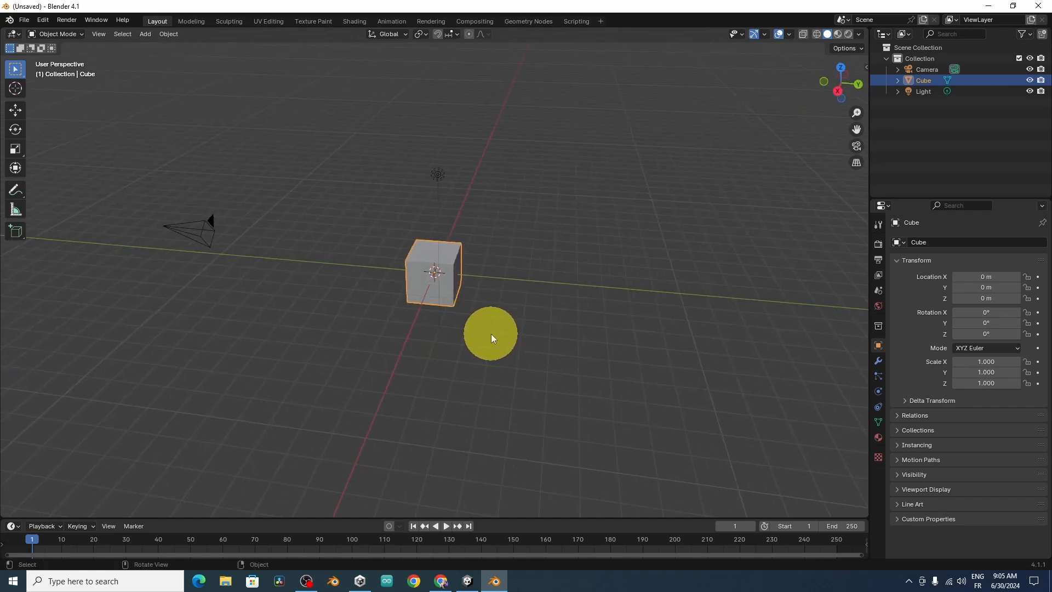
{"action": "key", "text": "a"}
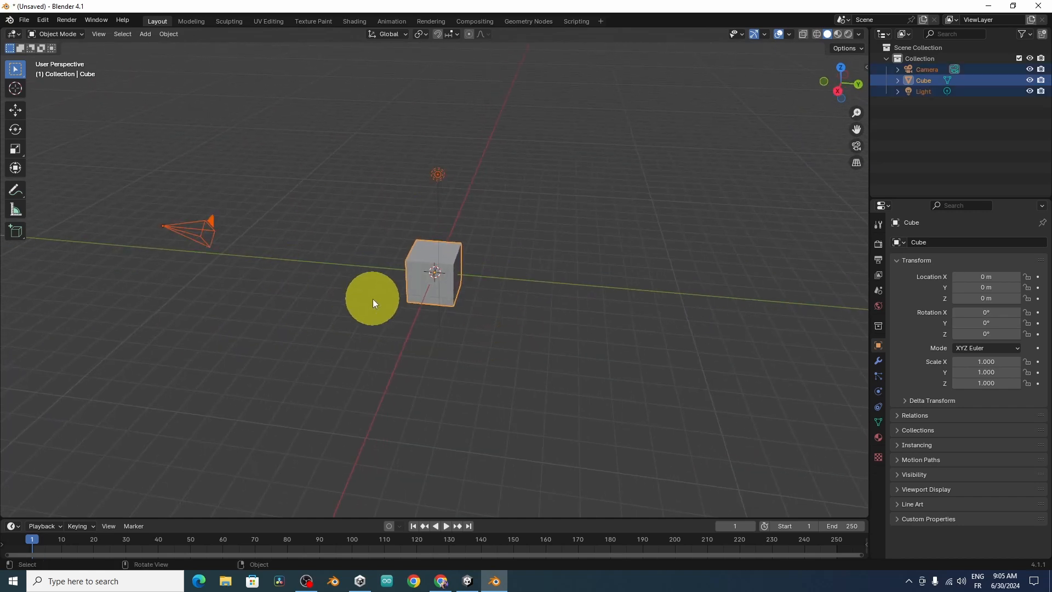
{"action": "key", "text": "x"}
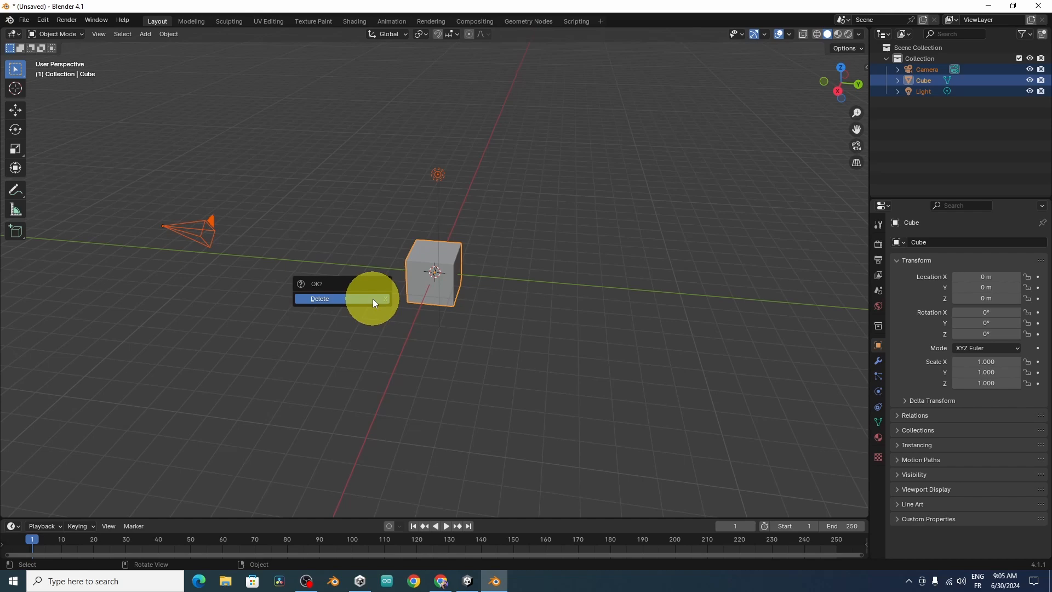
{"action": "left_click", "coordinate": [335, 300]}
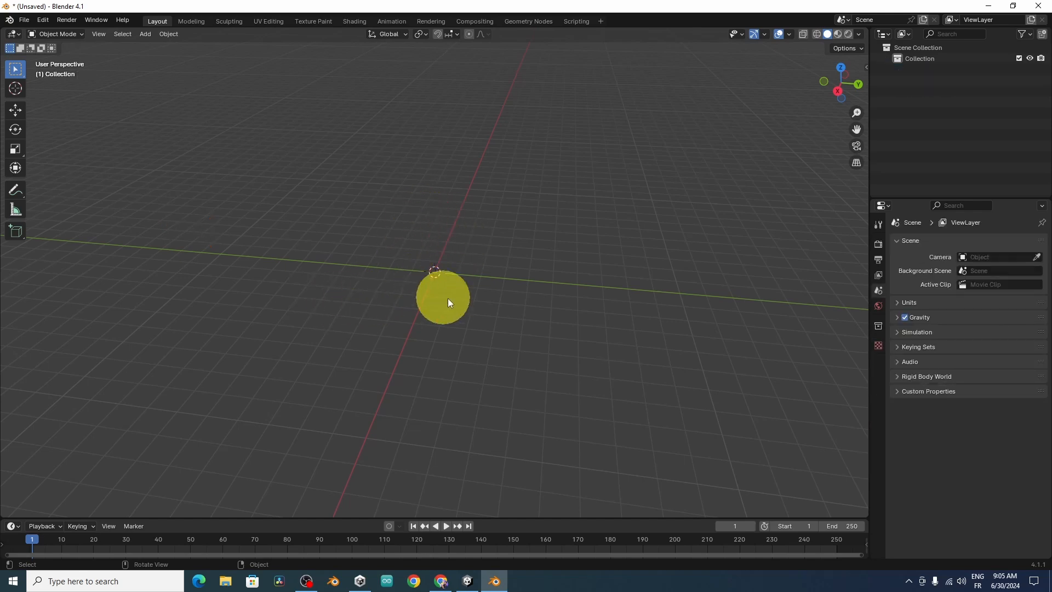
Step: Import the FBX file exo_red@Ready Idle.fbx from the Desktop folder
{"action": "left_click", "coordinate": [24, 20]}
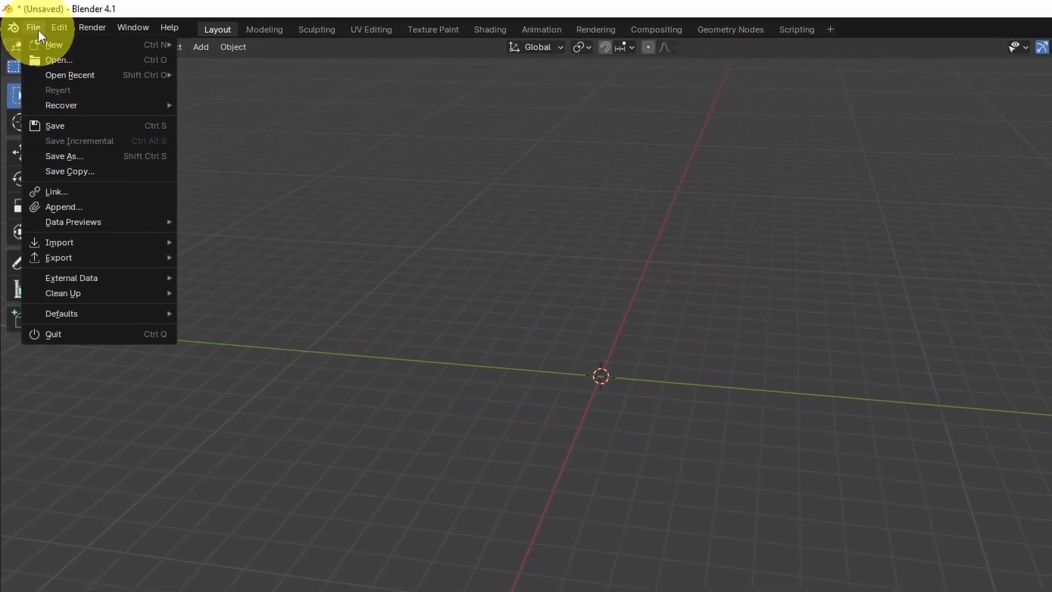
{"action": "mouse_move", "coordinate": [122, 262]}
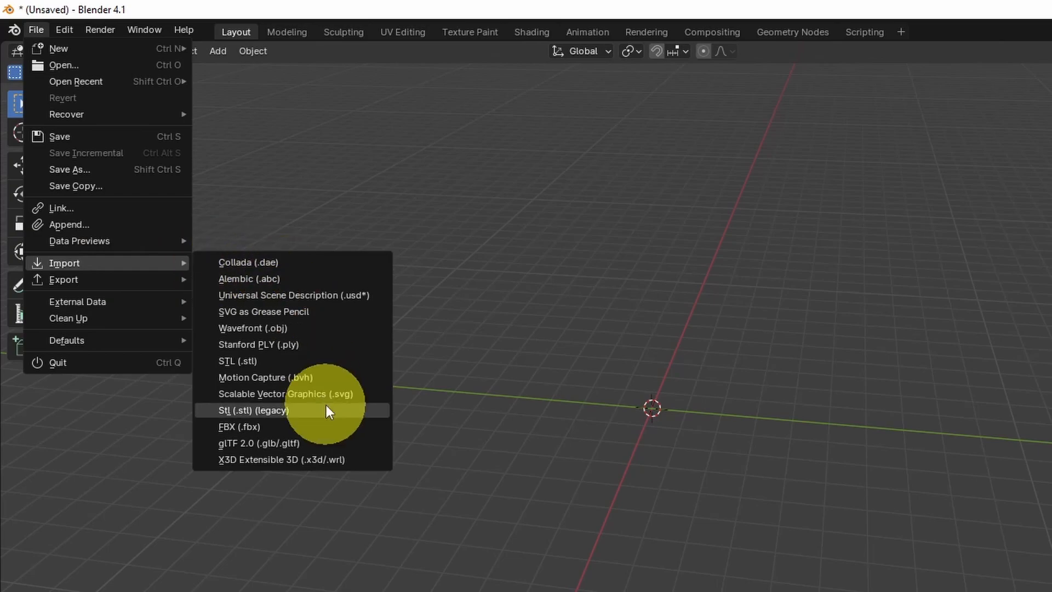
{"action": "left_click", "coordinate": [284, 426]}
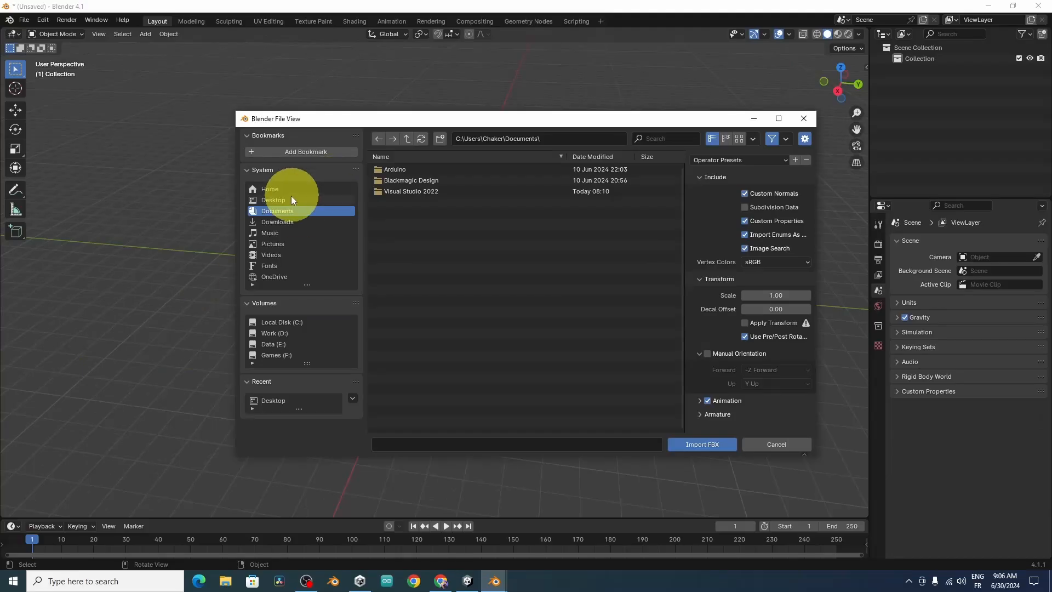
{"action": "left_click", "coordinate": [291, 200]}
{"action": "left_click", "coordinate": [446, 168]}
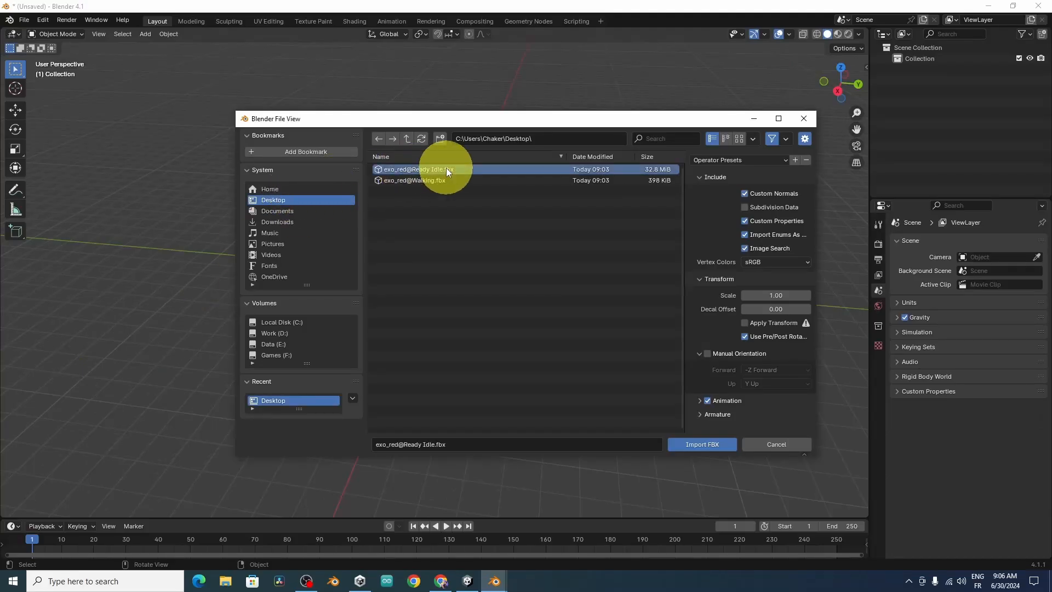
{"action": "left_click", "coordinate": [712, 443]}
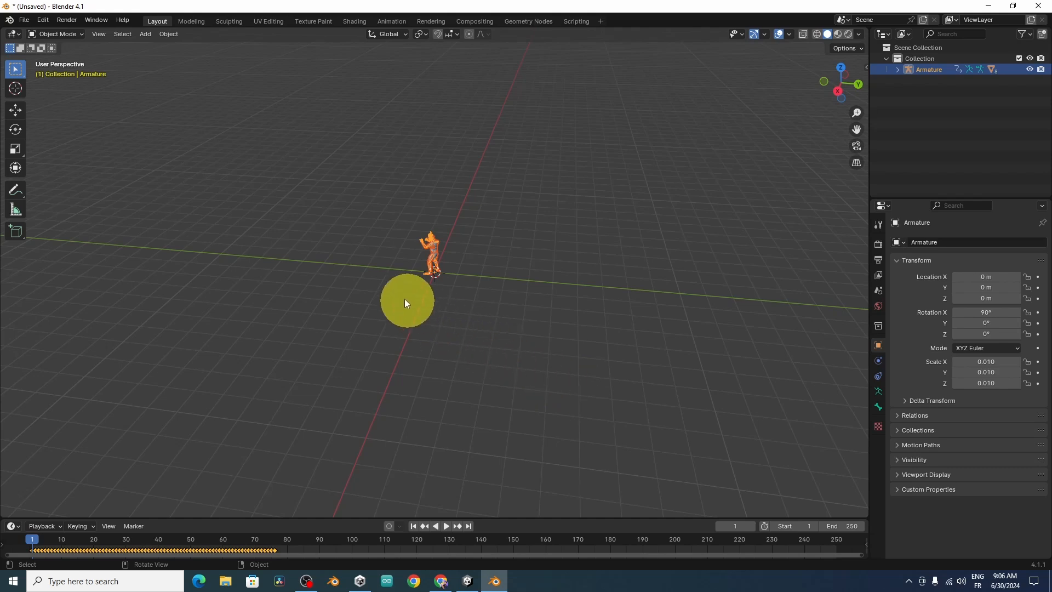
{"action": "scroll", "coordinate": [404, 298], "scroll_direction": "up", "scroll_amount": 5}
{"action": "middle_click_drag", "start_coordinate": [363, 280], "coordinate": [504, 283]}
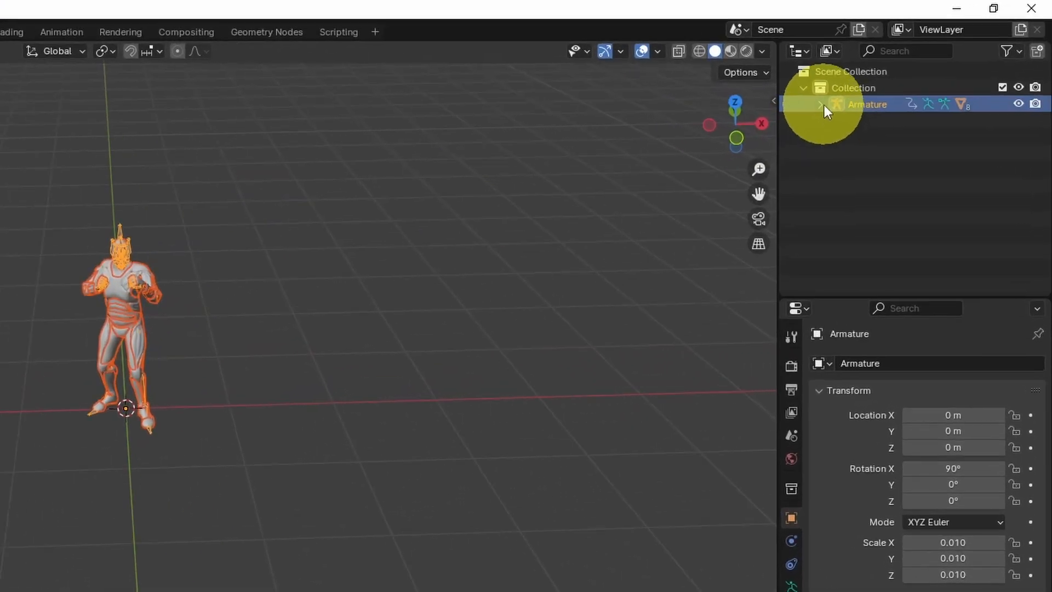
Step: Expand the Armature and select all its meshes from EXO_Body through EXO_Teeth
{"action": "left_click", "coordinate": [820, 104]}
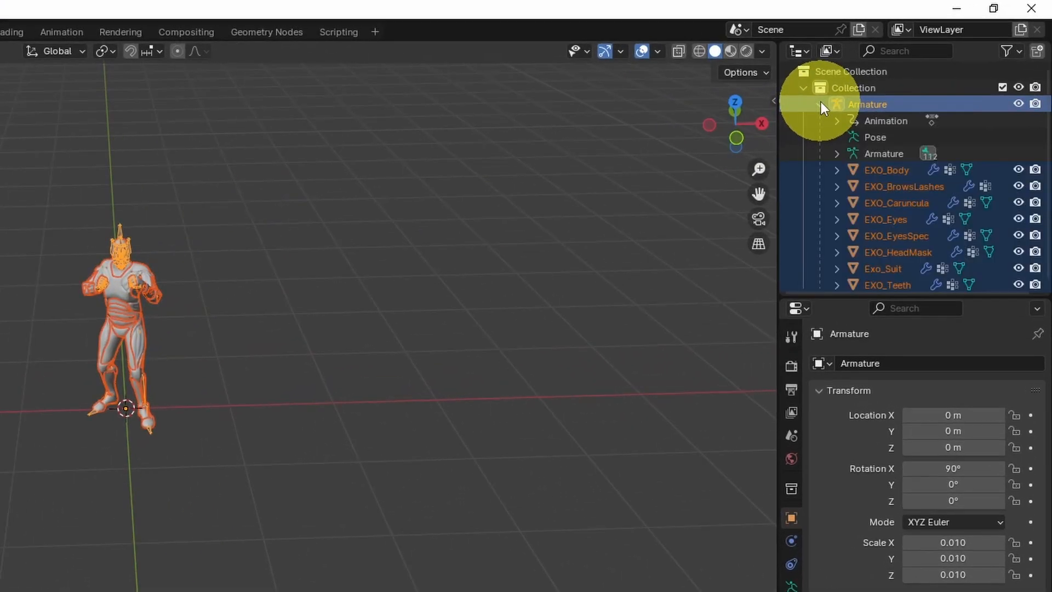
{"action": "left_click", "coordinate": [890, 172]}
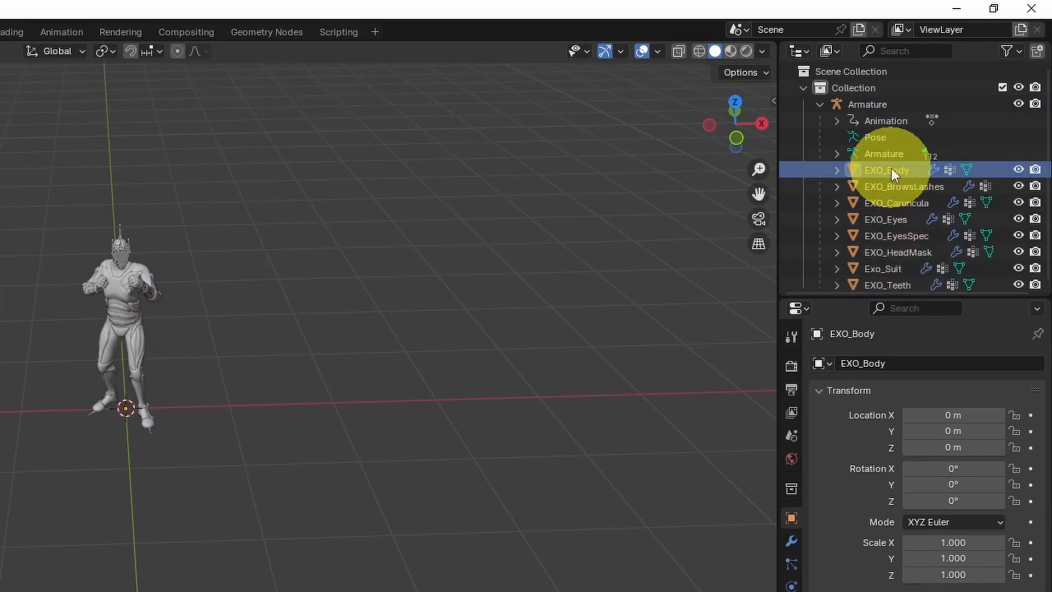
{"action": "scroll", "coordinate": [891, 168], "scroll_direction": "down", "scroll_amount": 1}
{"action": "left_click", "coordinate": [895, 278], "text": "shift"}
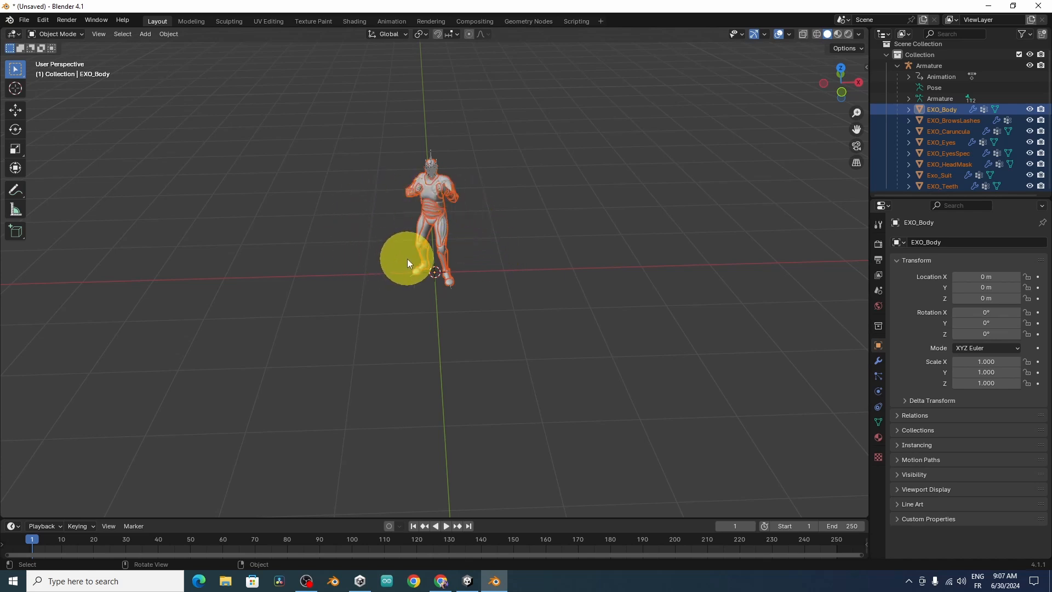
Step: Put the selected character meshes into Edit Mode in front view with Wireframe shading
{"action": "key", "text": "Tab"}
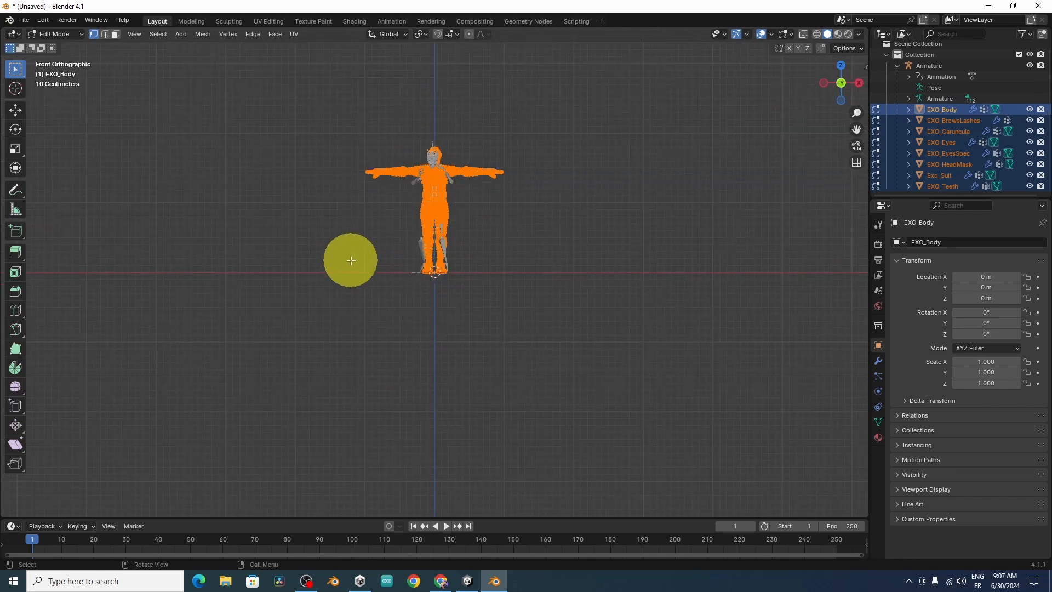
{"action": "scroll", "coordinate": [351, 260], "scroll_direction": "up", "scroll_amount": 3}
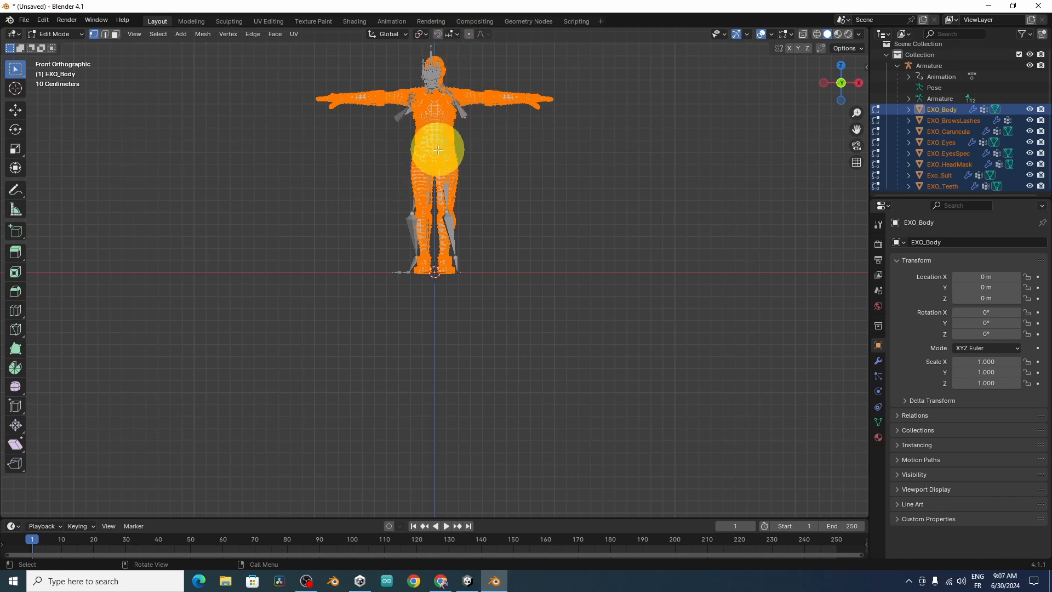
{"action": "key", "text": "z"}
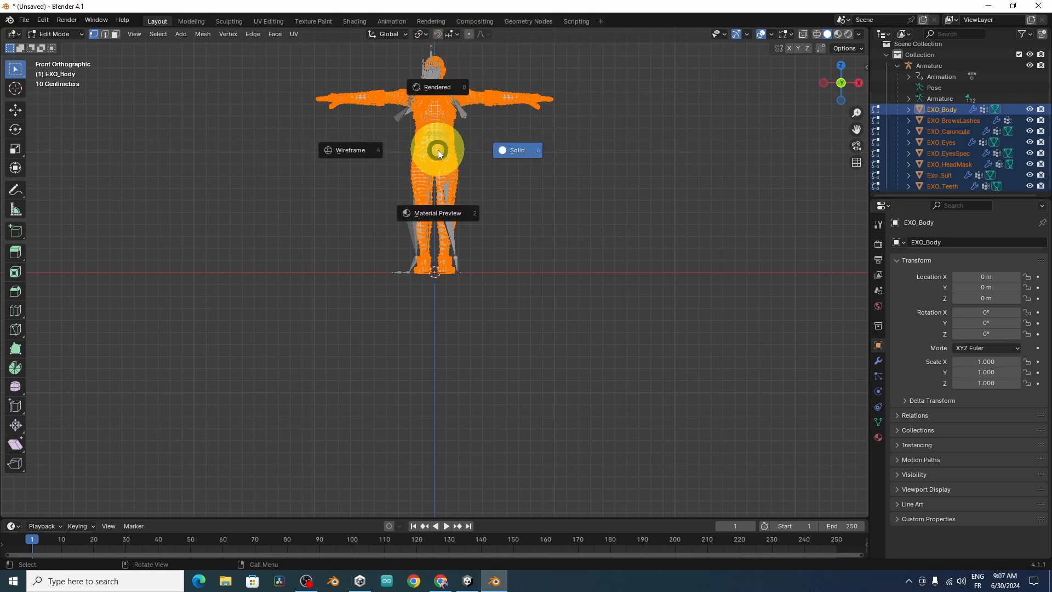
{"action": "left_click", "coordinate": [347, 152]}
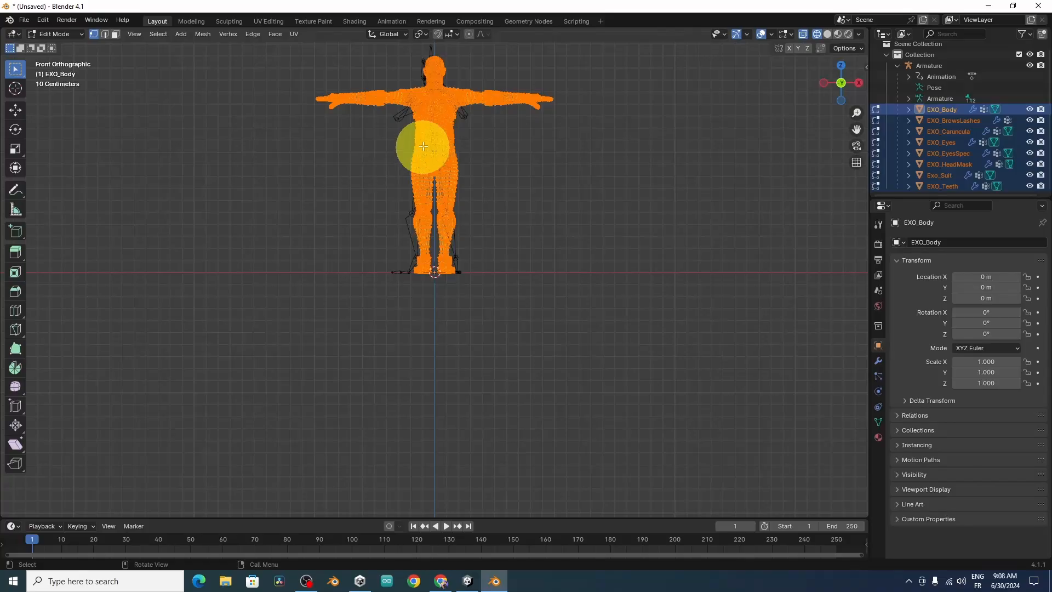
Step: Delete the faces of the head, torso and legs, keeping only the arms, and return to Object Mode with nothing selected
{"action": "left_click_drag", "start_coordinate": [400, 51], "coordinate": [475, 292]}
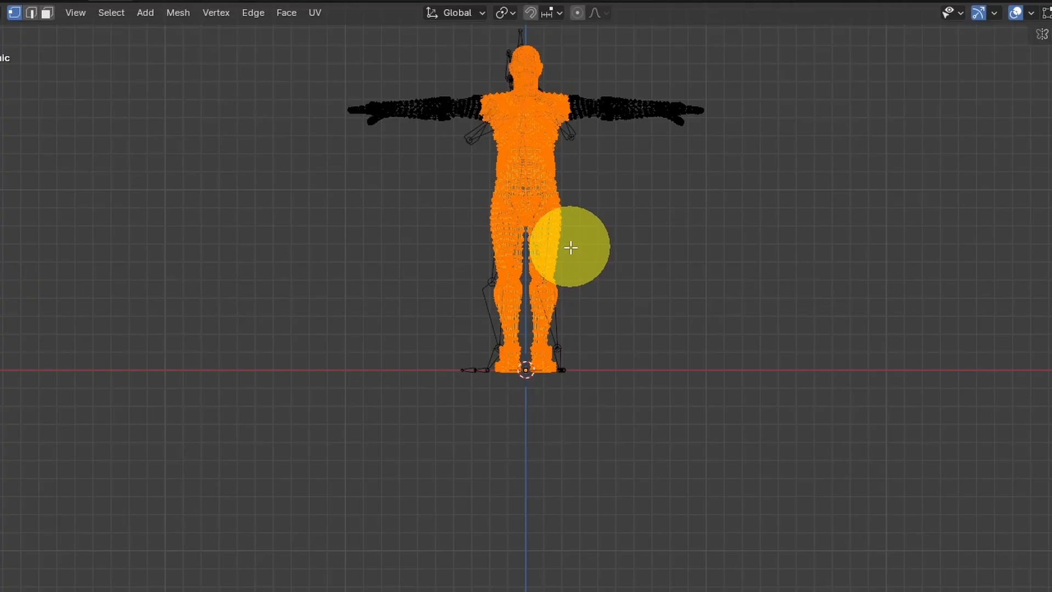
{"action": "key", "text": "x"}
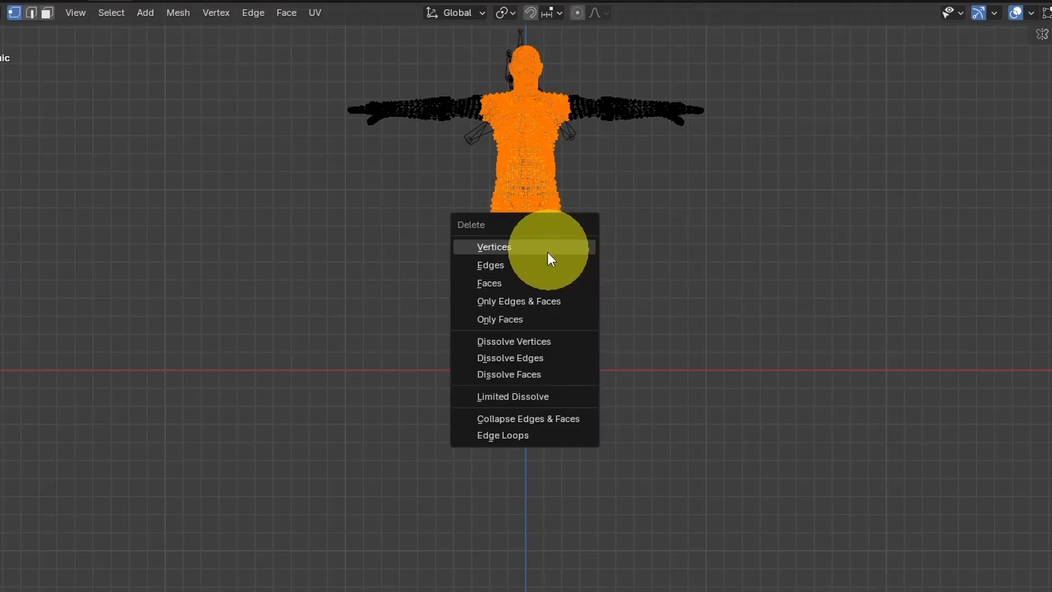
{"action": "left_click", "coordinate": [510, 283]}
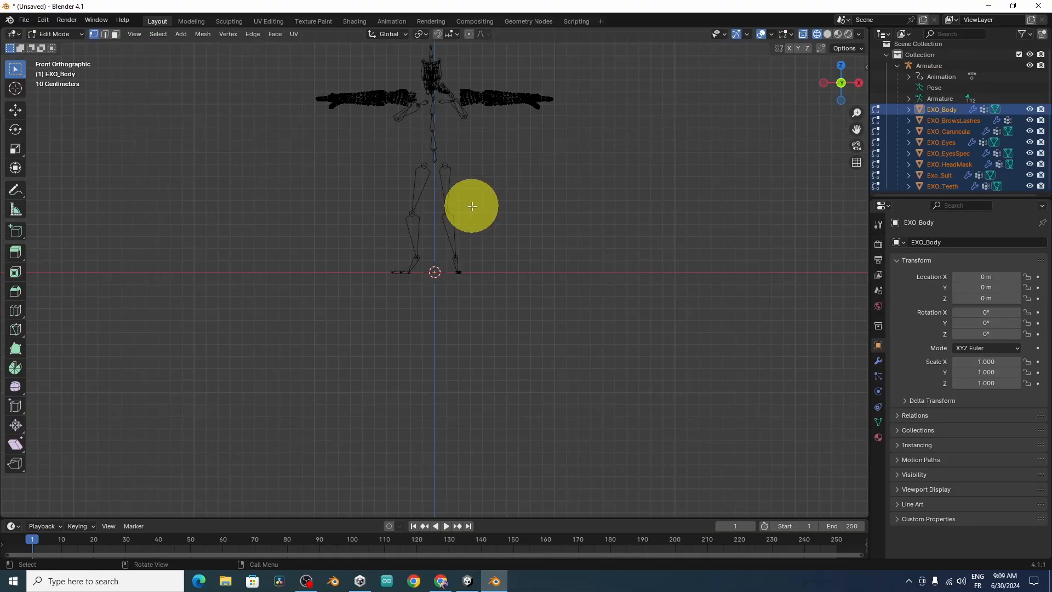
{"action": "key", "text": "Tab"}
{"action": "middle_click_drag", "start_coordinate": [472, 206], "coordinate": [504, 268]}
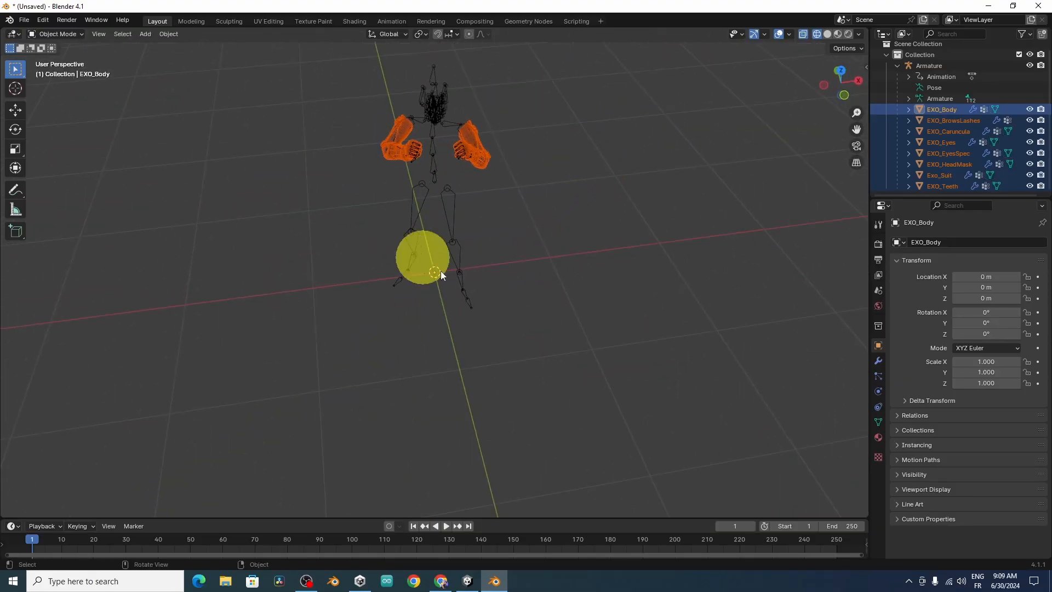
{"action": "left_click", "coordinate": [611, 210]}
Step: Export the arms-only character as FPS.fbx to the Desktop folder
{"action": "left_click", "coordinate": [26, 20]}
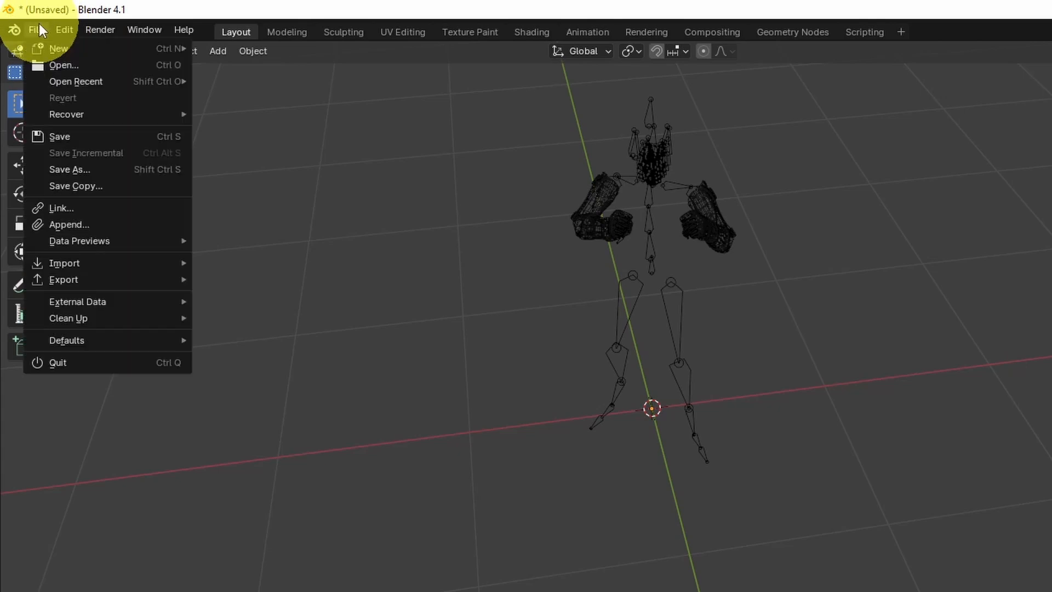
{"action": "mouse_move", "coordinate": [149, 284]}
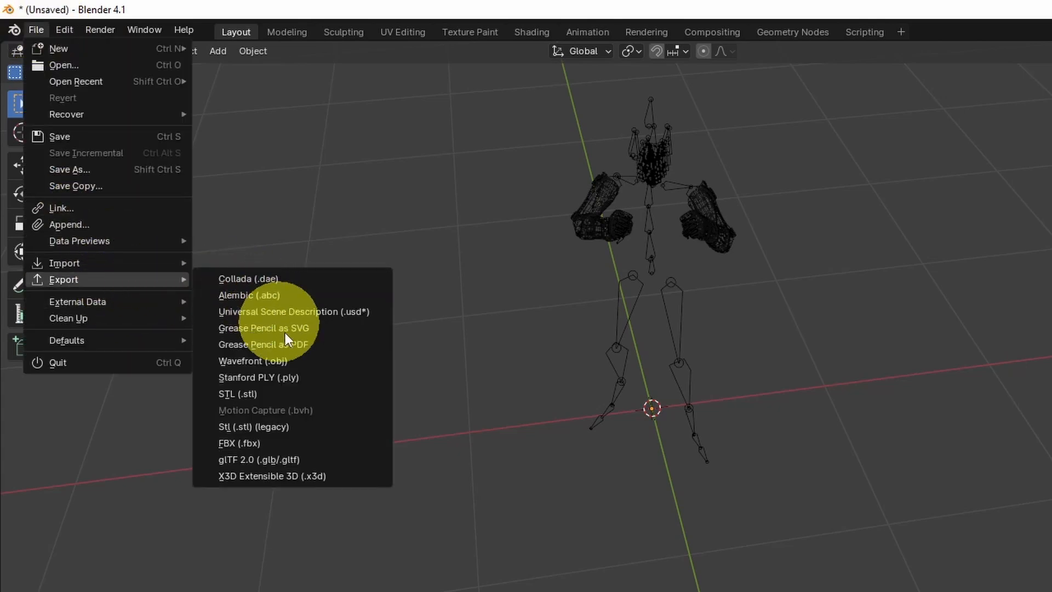
{"action": "left_click", "coordinate": [303, 441]}
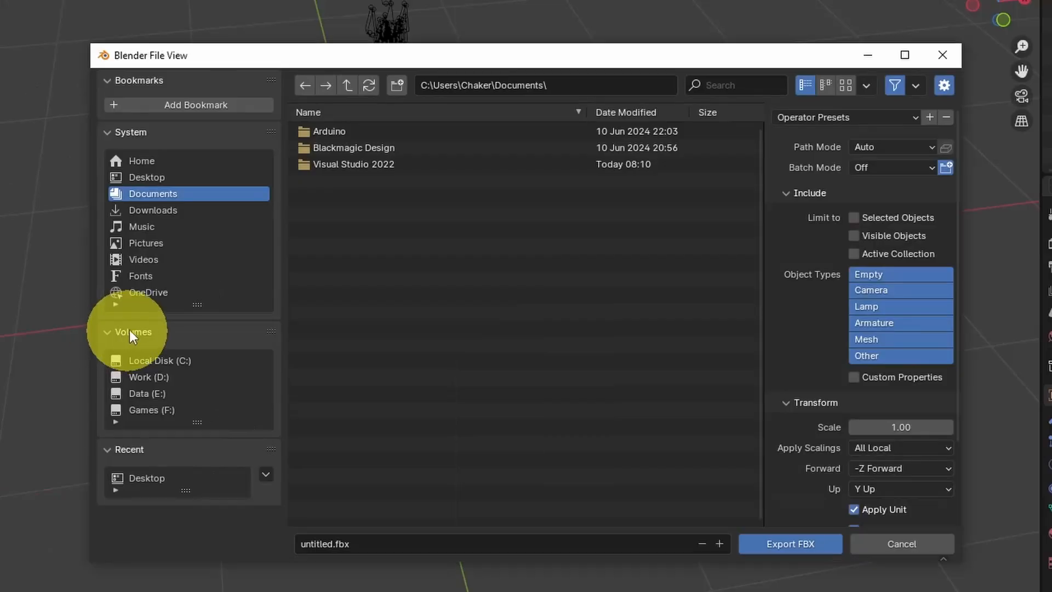
{"action": "left_click", "coordinate": [165, 178]}
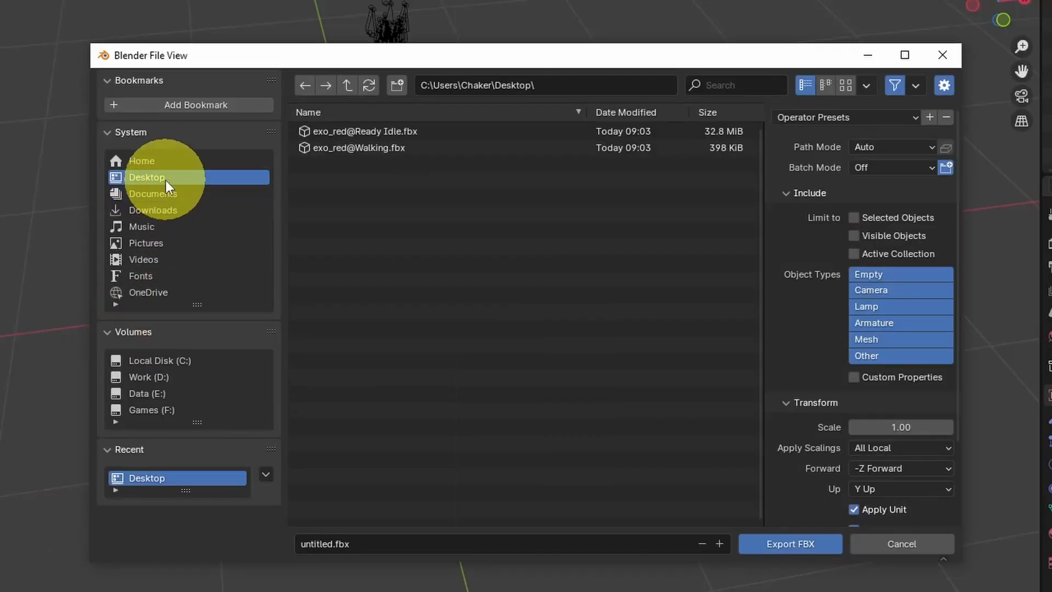
{"action": "double_click", "coordinate": [324, 548]}
{"action": "type", "text": "FPS-Arms"}
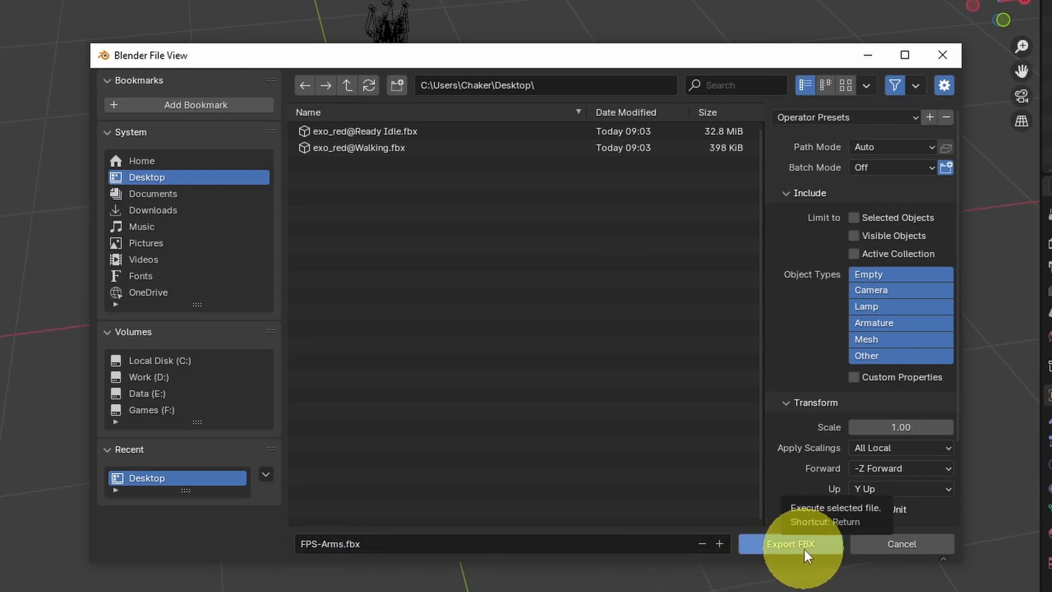
{"action": "left_click", "coordinate": [804, 549]}
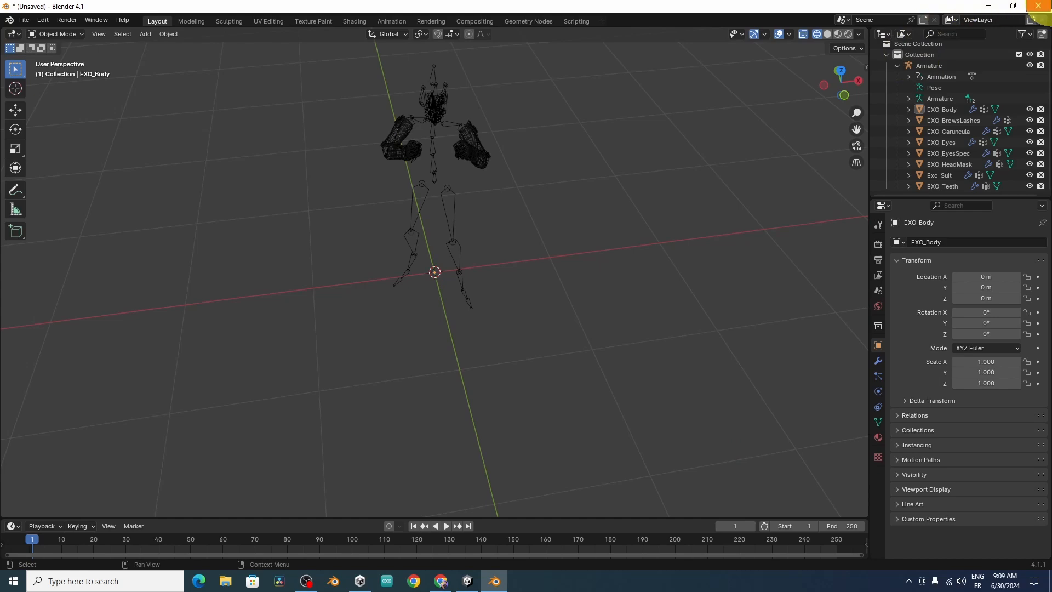
Step: Close Blender without saving, import FPS-Arms.fbx from the desktop into Unity's Assets/Character folder and inspect the model preview
{"action": "left_click", "coordinate": [1038, 6]}
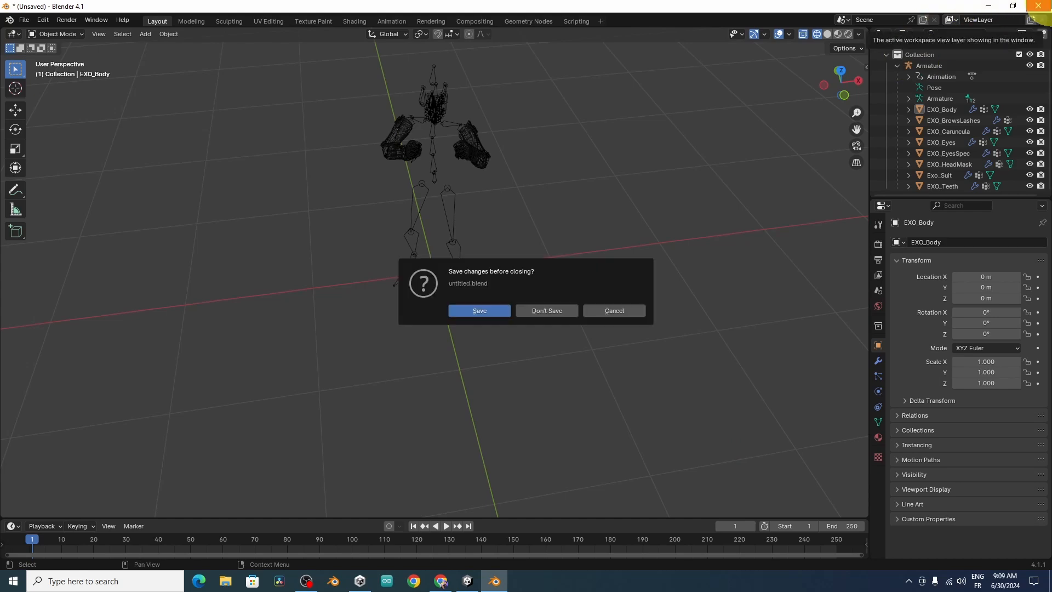
{"action": "left_click", "coordinate": [547, 311]}
{"action": "left_click", "coordinate": [990, 7]}
{"action": "left_click", "coordinate": [994, 11]}
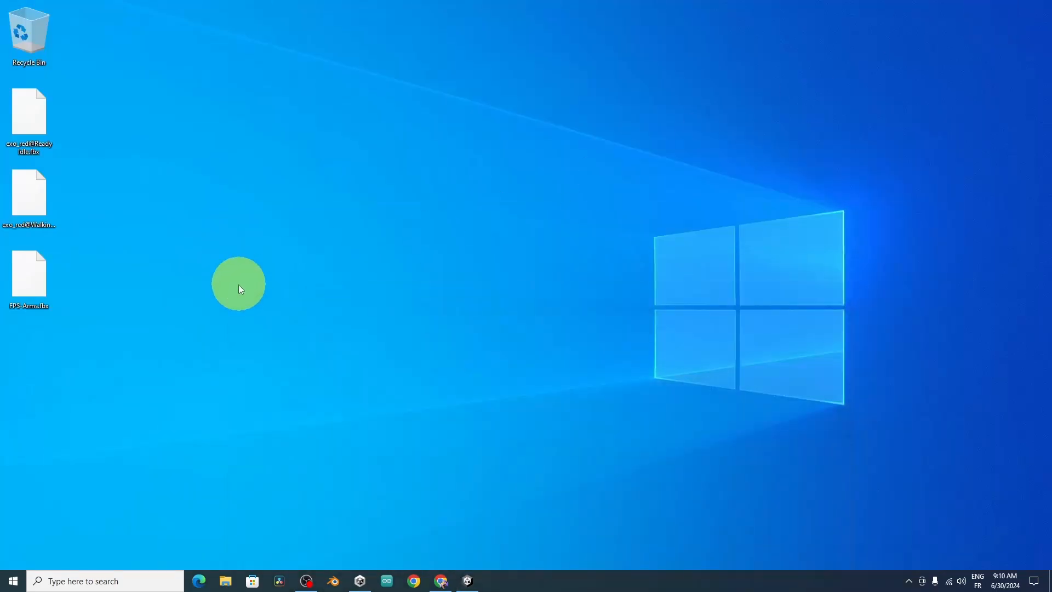
{"action": "left_click_drag", "start_coordinate": [29, 276], "coordinate": [317, 504]}
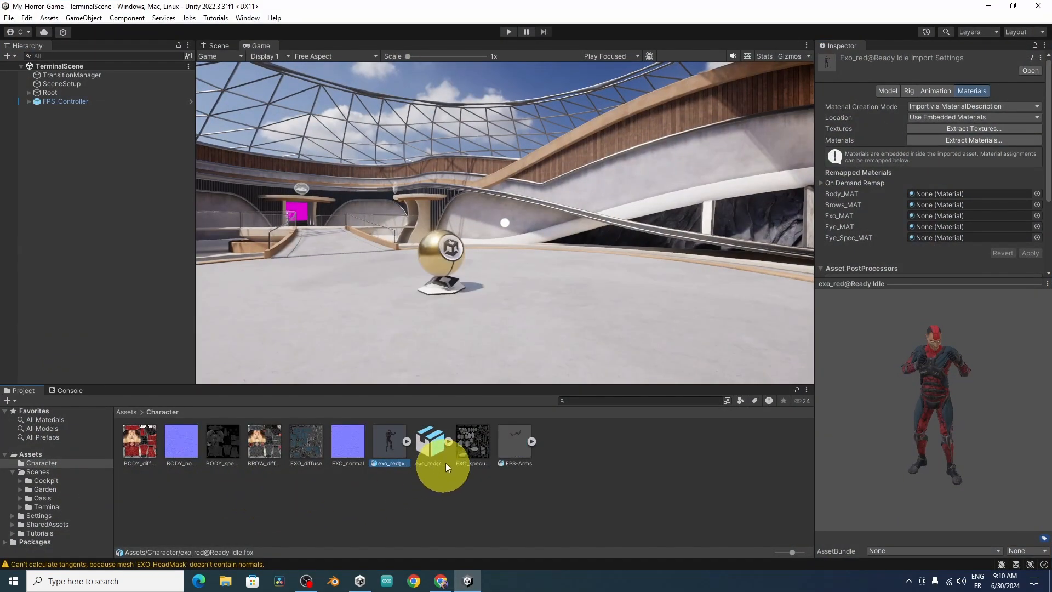
{"action": "left_click", "coordinate": [516, 447]}
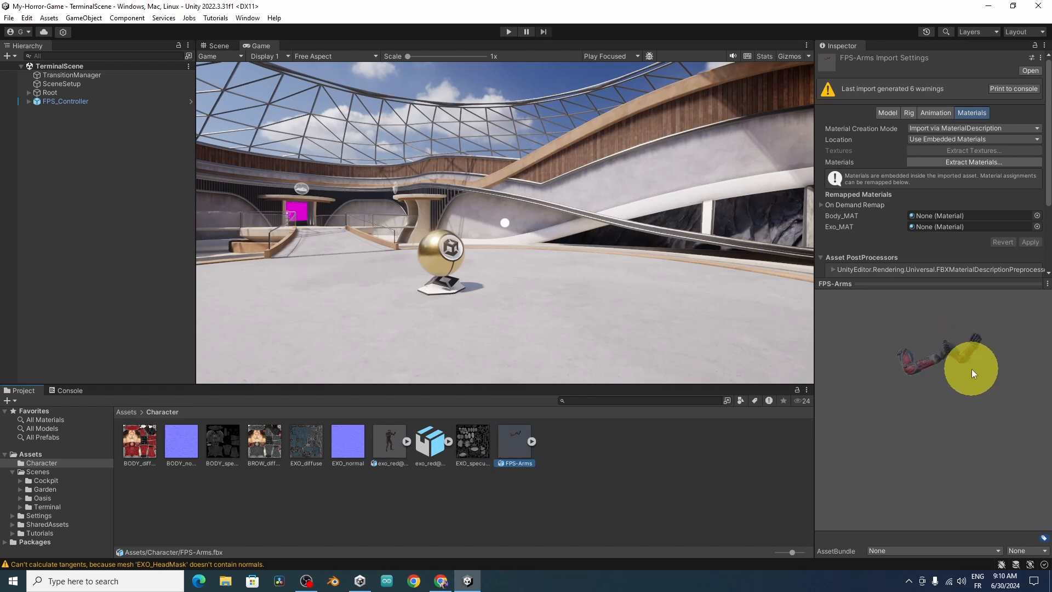
{"action": "left_click_drag", "start_coordinate": [972, 373], "coordinate": [938, 354]}
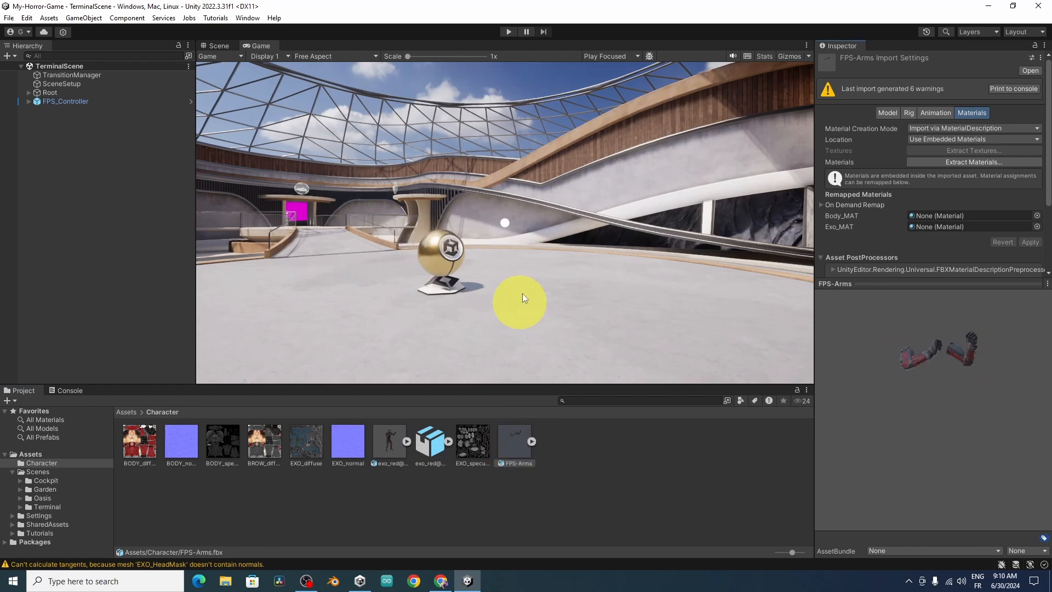
Step: Place FPS-Arms under PlayerCameraRoot in the PlayerCapsule and move it freehand to about Y -1.355, Z 0.144
{"action": "left_click_drag", "start_coordinate": [514, 442], "coordinate": [124, 120]}
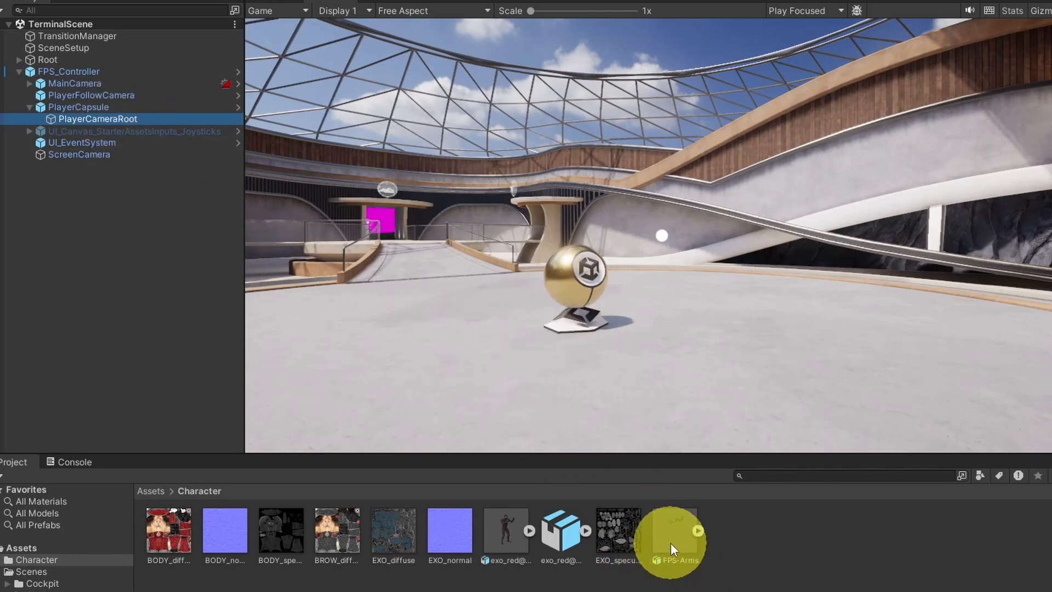
{"action": "left_click_drag", "start_coordinate": [670, 542], "coordinate": [130, 120]}
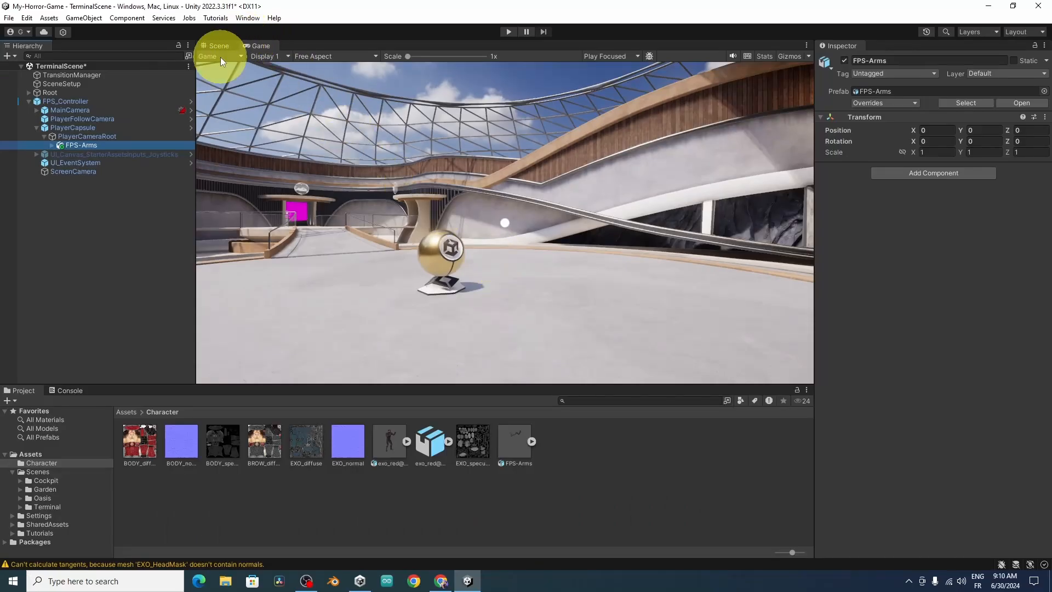
{"action": "left_click", "coordinate": [219, 47]}
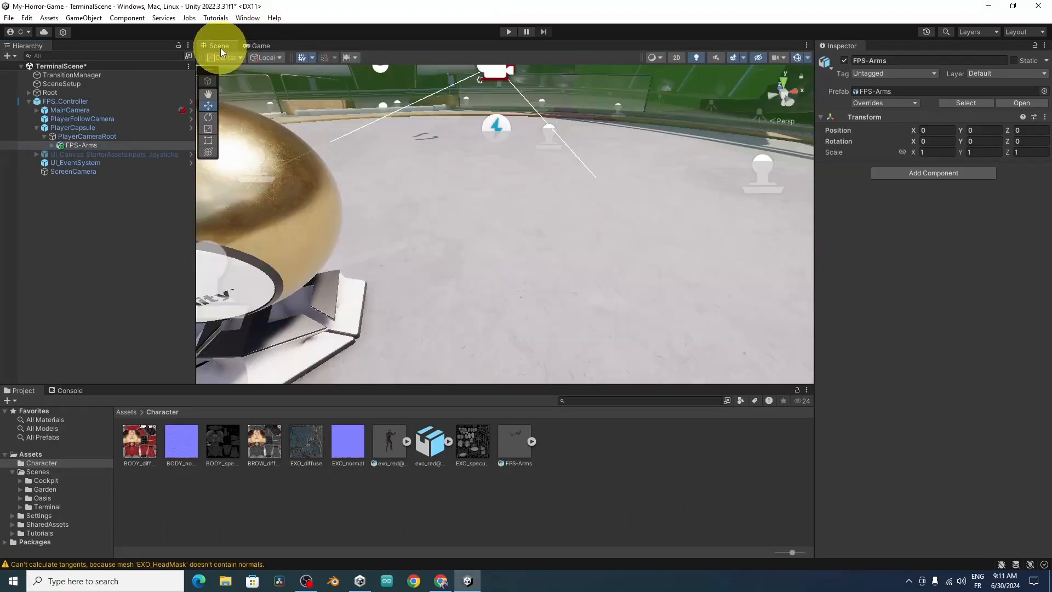
{"action": "double_click", "coordinate": [103, 146]}
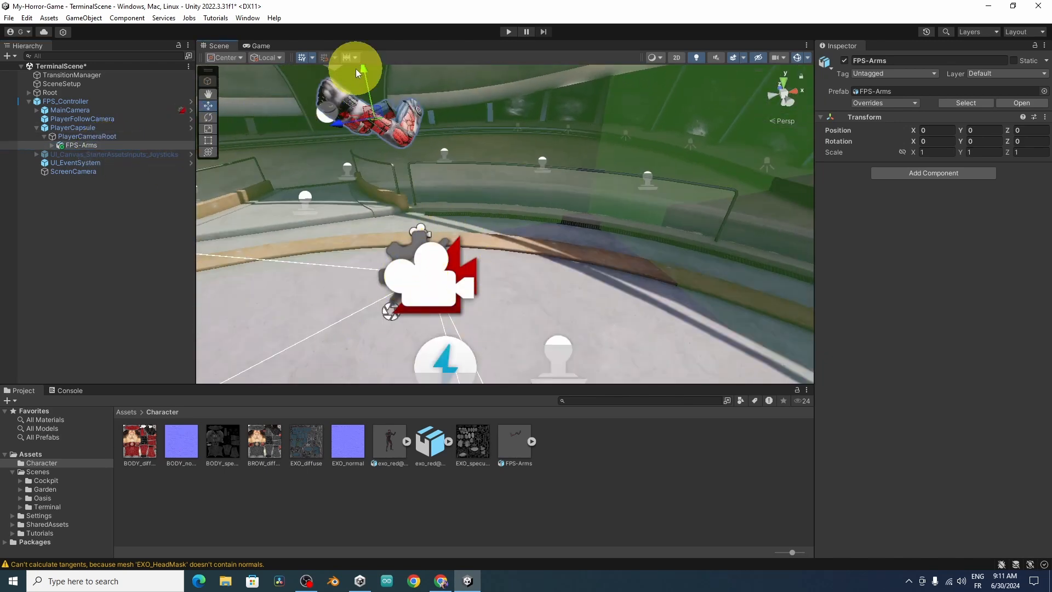
{"action": "left_click_drag", "start_coordinate": [357, 69], "coordinate": [389, 251]}
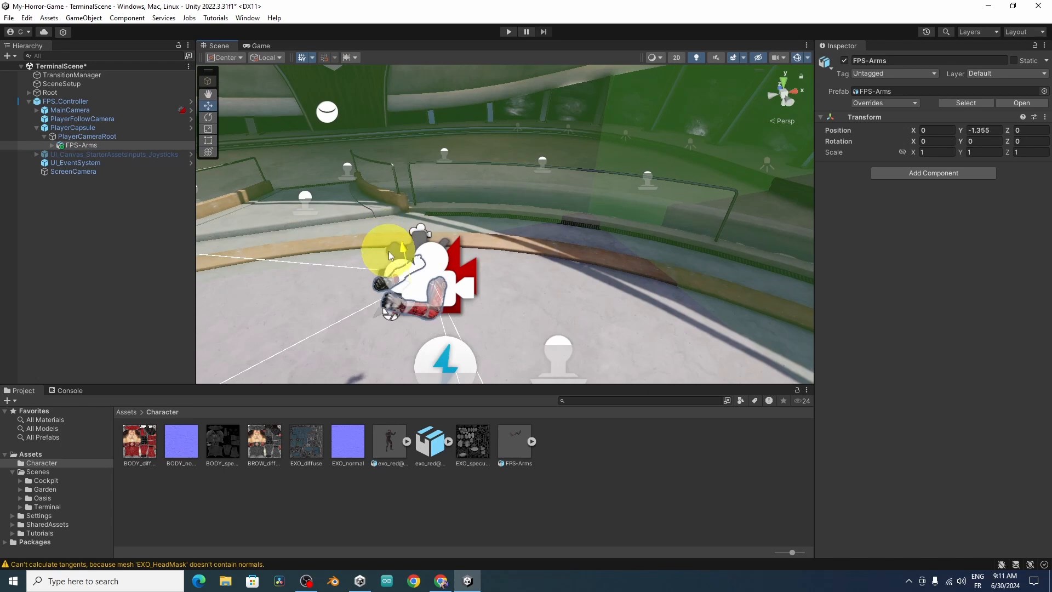
{"action": "left_click_drag", "start_coordinate": [385, 303], "coordinate": [415, 317]}
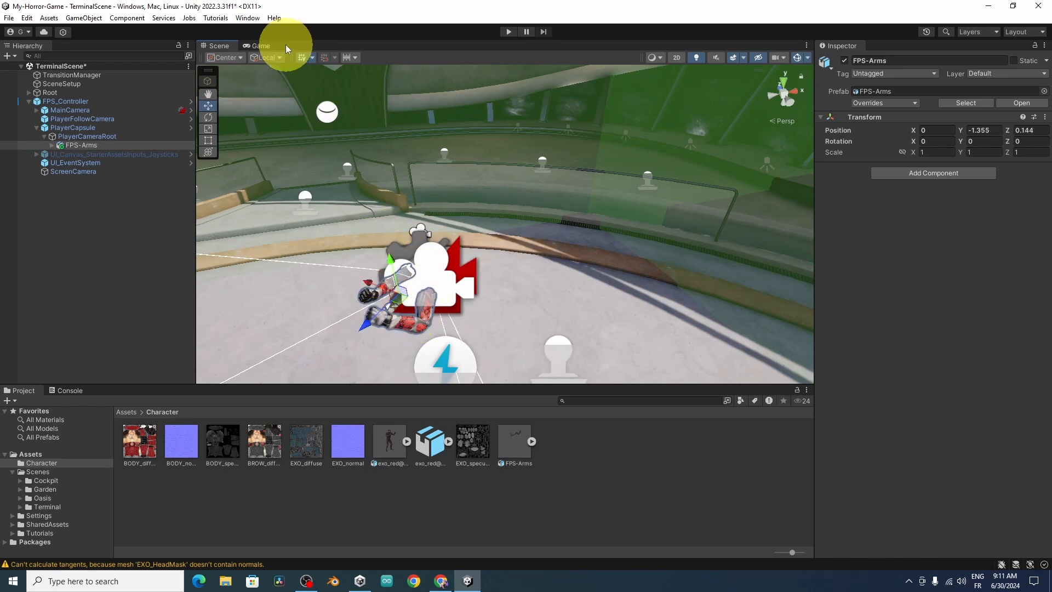
Step: Show the Game view and assign the Camera layer to FPS-Arms and all its child objects
{"action": "left_click", "coordinate": [260, 46]}
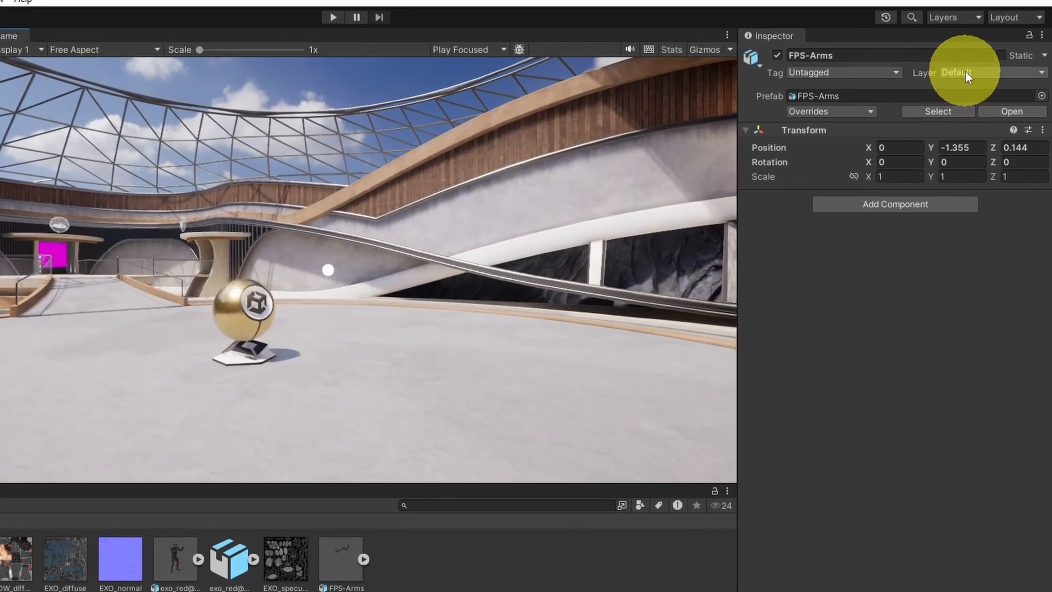
{"action": "left_click", "coordinate": [965, 71]}
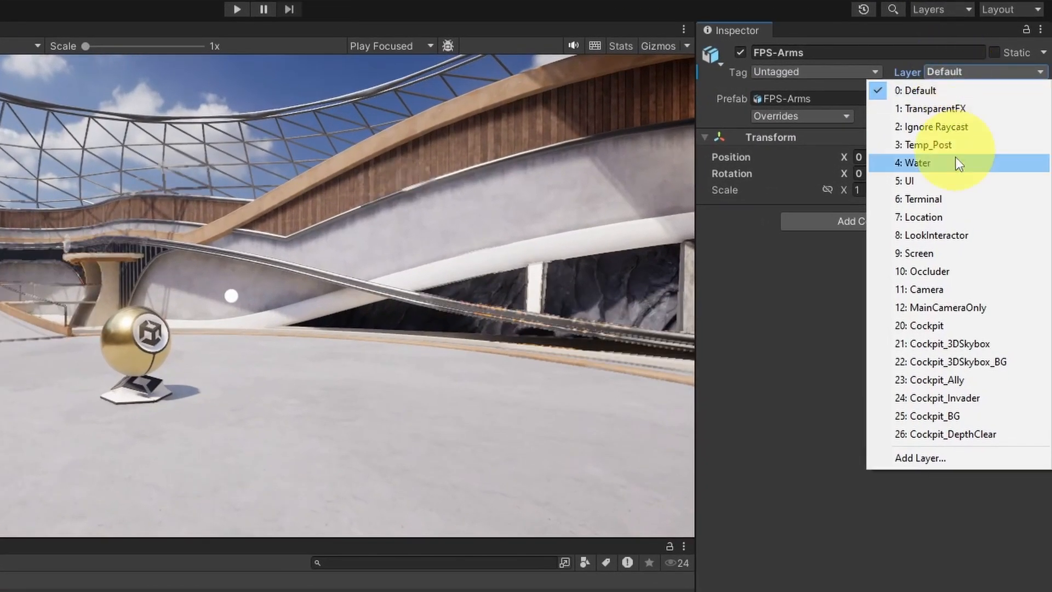
{"action": "left_click", "coordinate": [935, 289]}
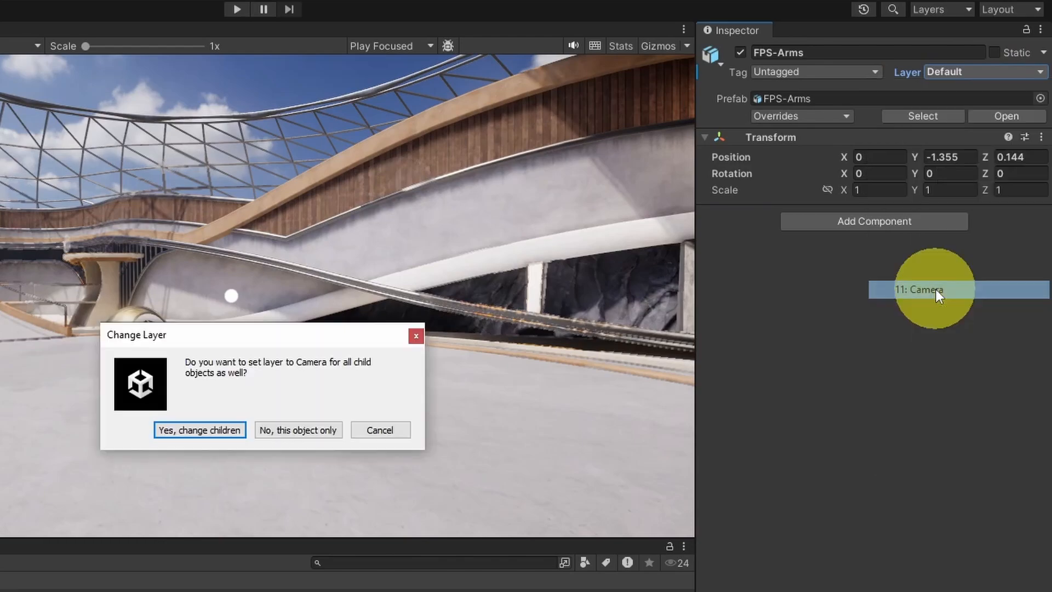
{"action": "left_click", "coordinate": [224, 430]}
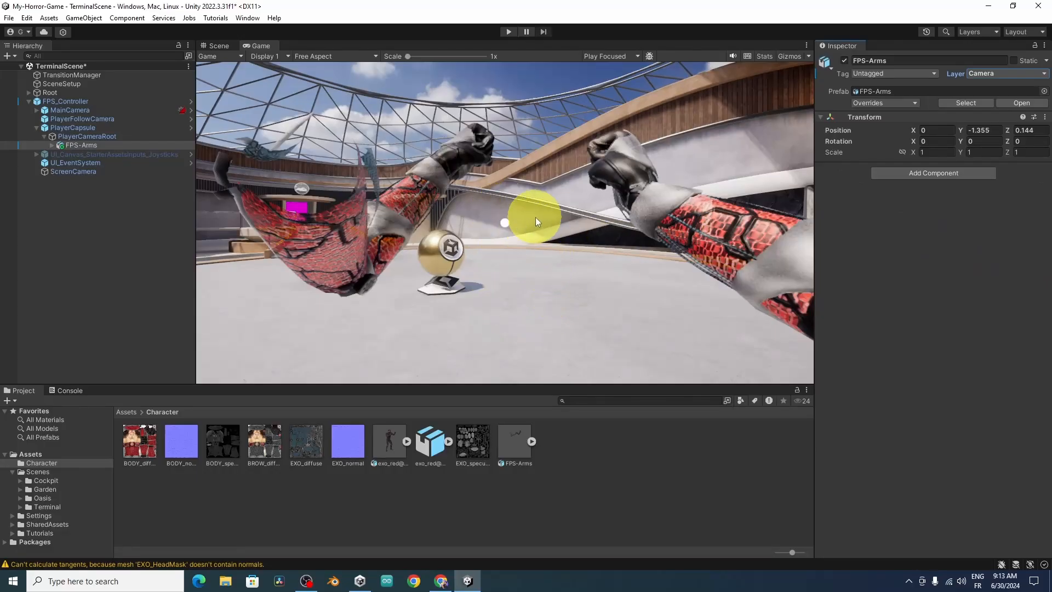
Step: Set the FPS-Arms position to Y -1.54 and Z -0.01, and its Y rotation to -13.36
{"action": "left_click", "coordinate": [141, 146]}
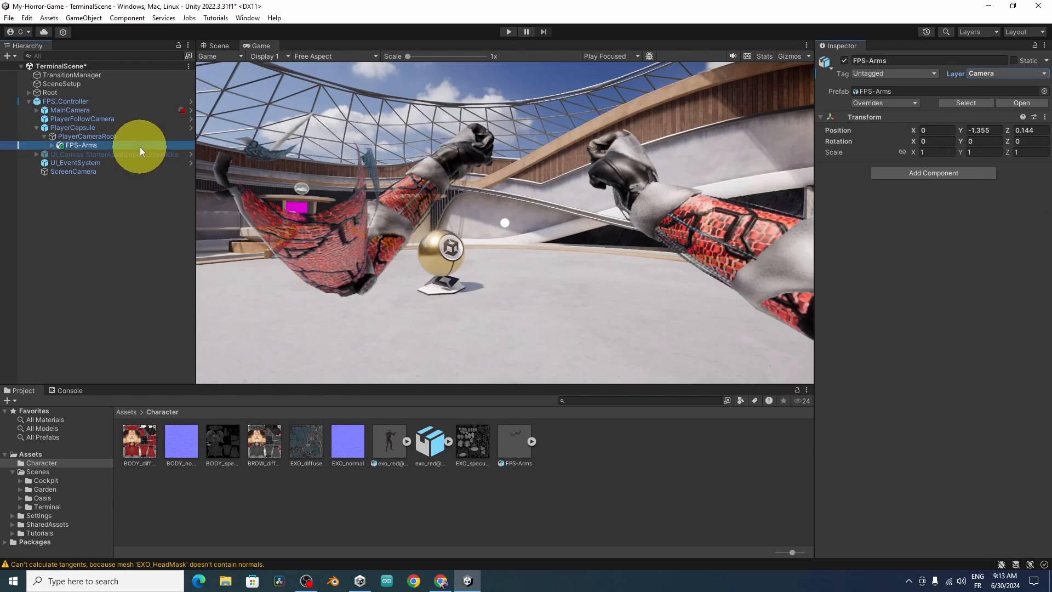
{"action": "mouse_move", "coordinate": [961, 133]}
{"action": "left_mouse_down"}
{"action": "mouse_move", "coordinate": [1010, 134]}
{"action": "mouse_move", "coordinate": [793, 147]}
{"action": "mouse_move", "coordinate": [958, 137]}
{"action": "left_mouse_up"}
{"action": "left_click", "coordinate": [1012, 134]}
Step: Test the arms in Play mode by moving and looking around, and stop the game
{"action": "left_click", "coordinate": [508, 31]}
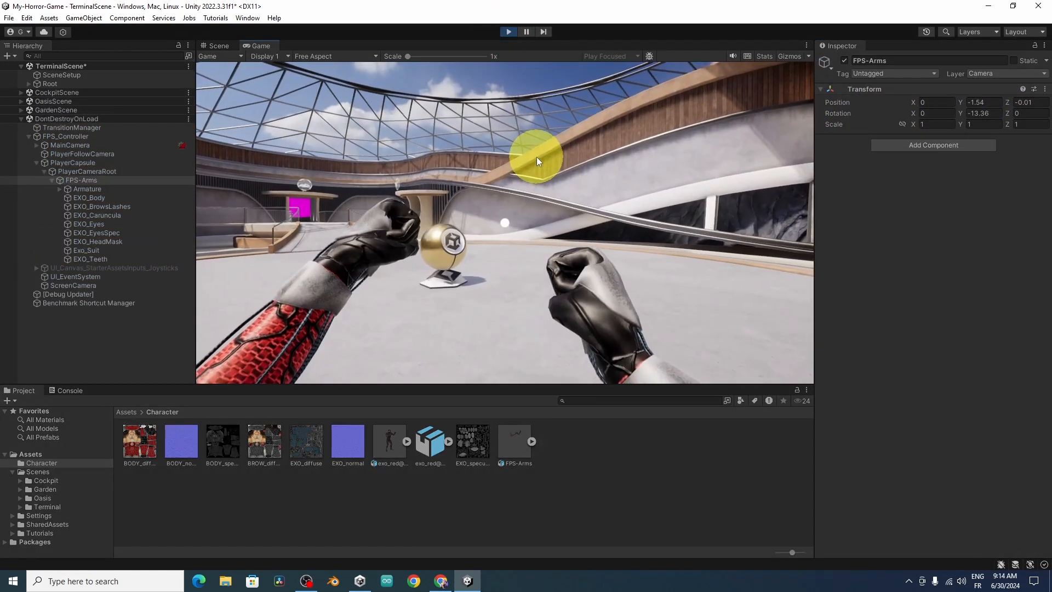
{"action": "key", "text": "w"}
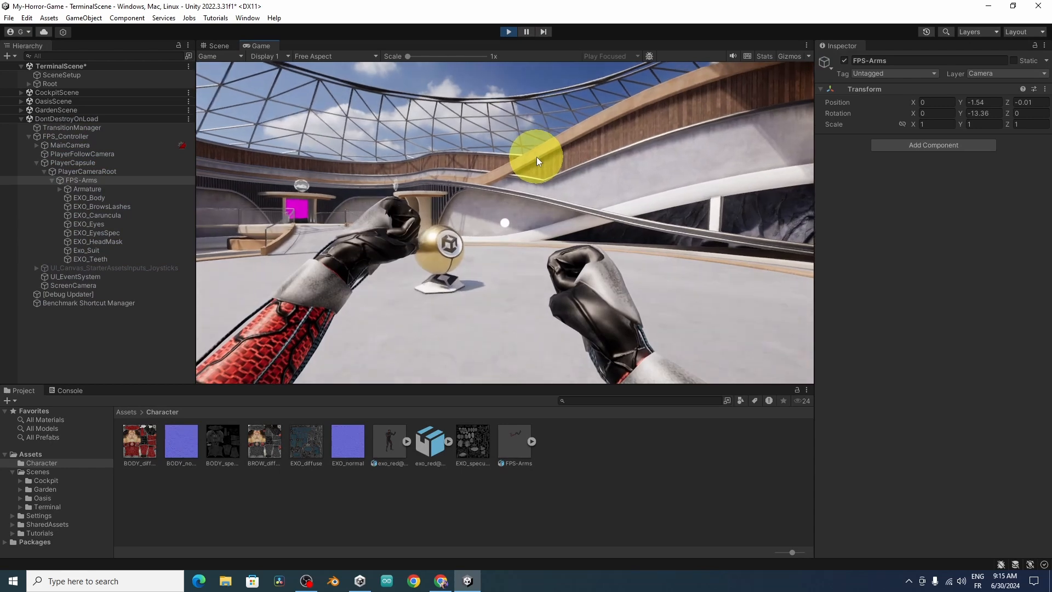
{"action": "key", "text": "d"}
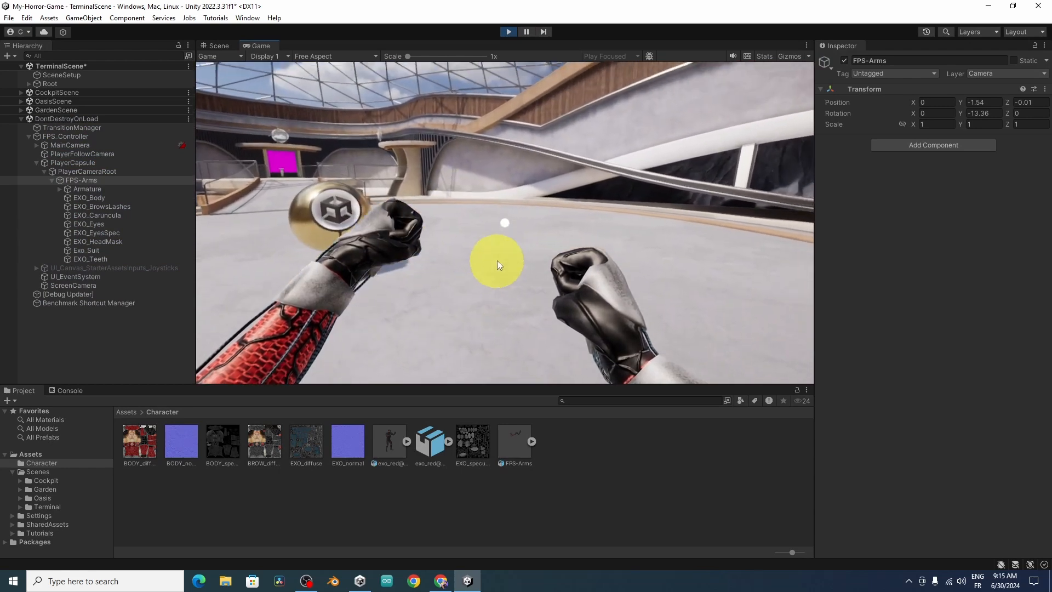
{"action": "left_click", "coordinate": [508, 31]}
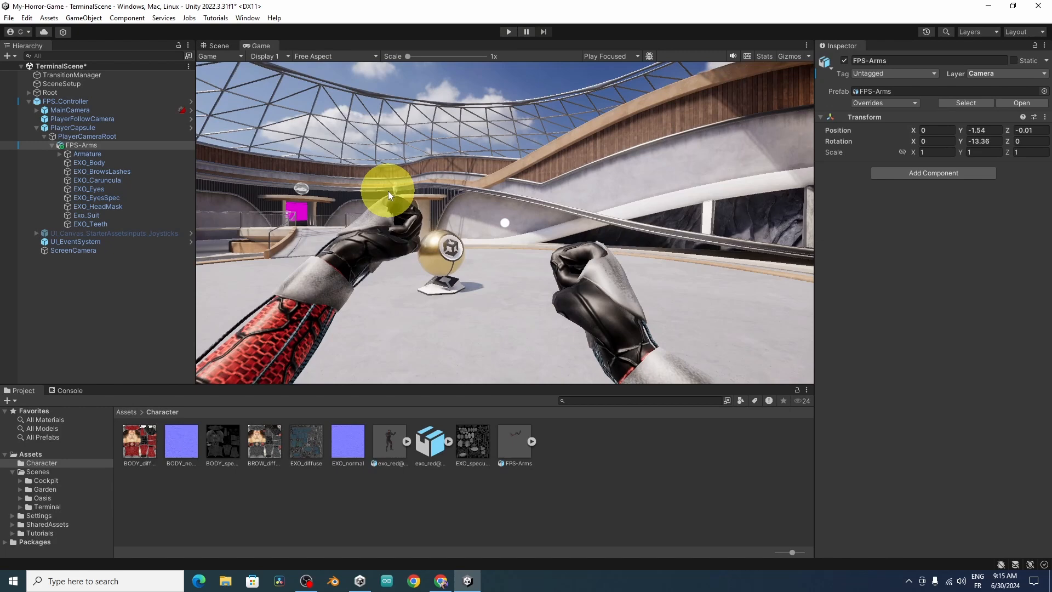
Step: Duplicate the Ready Idle animation clip out of the exo_red@Ready Idle model into the Character folder
{"action": "left_click", "coordinate": [406, 442]}
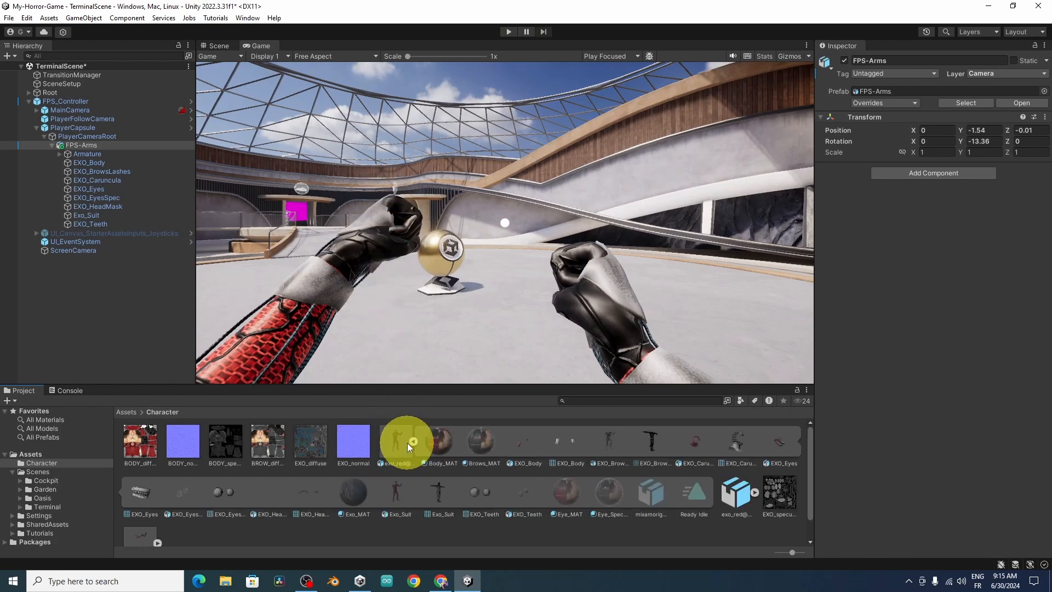
{"action": "left_click", "coordinate": [695, 493]}
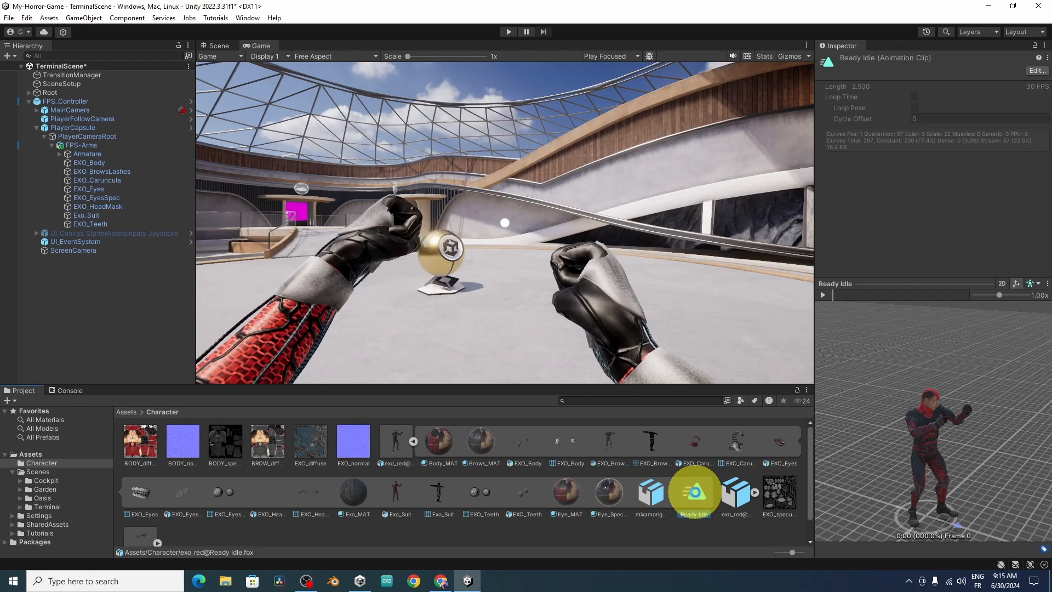
{"action": "key", "text": "ctrl+d"}
{"action": "scroll", "coordinate": [658, 485], "scroll_direction": "up", "scroll_amount": 1}
{"action": "left_click", "coordinate": [413, 441]}
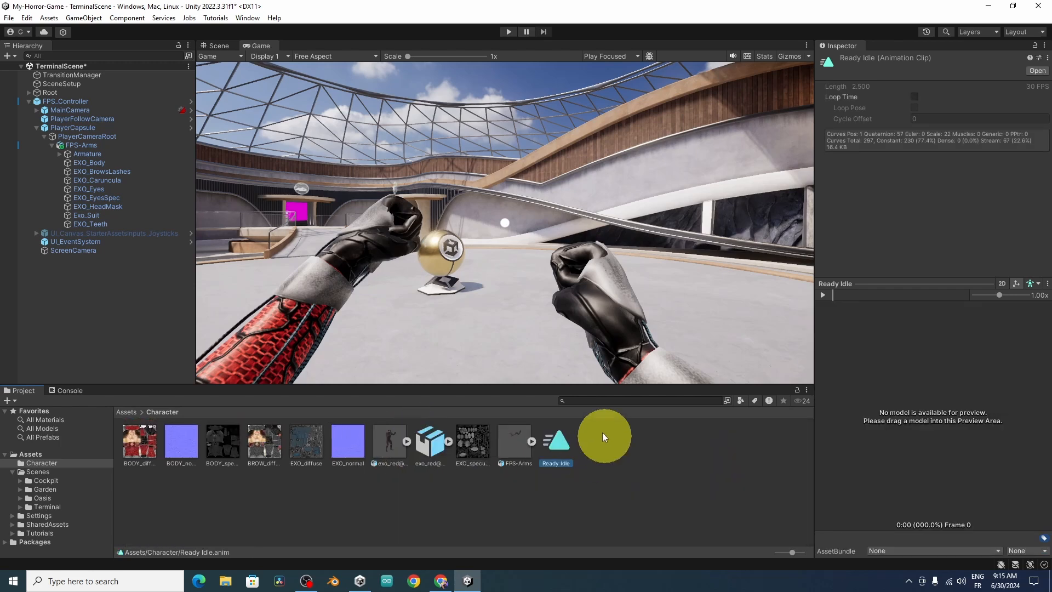
Step: Attach the duplicated Ready Idle clip to the Armature object of FPS-Arms so it gets an Animator component
{"action": "left_click", "coordinate": [103, 154]}
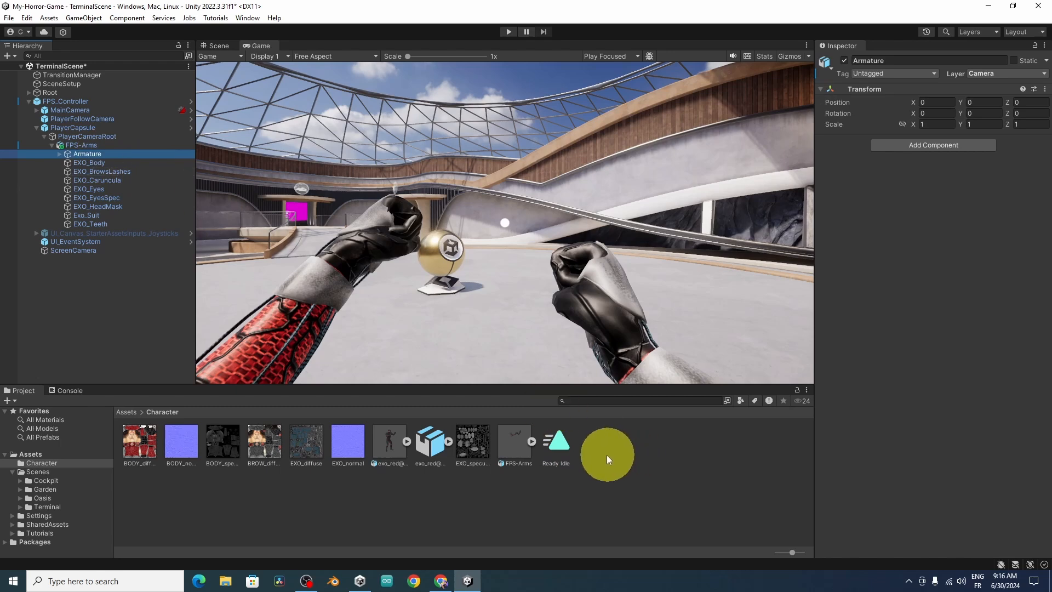
{"action": "left_click_drag", "start_coordinate": [557, 442], "coordinate": [872, 320]}
{"action": "left_click_drag", "start_coordinate": [868, 274], "coordinate": [868, 279]}
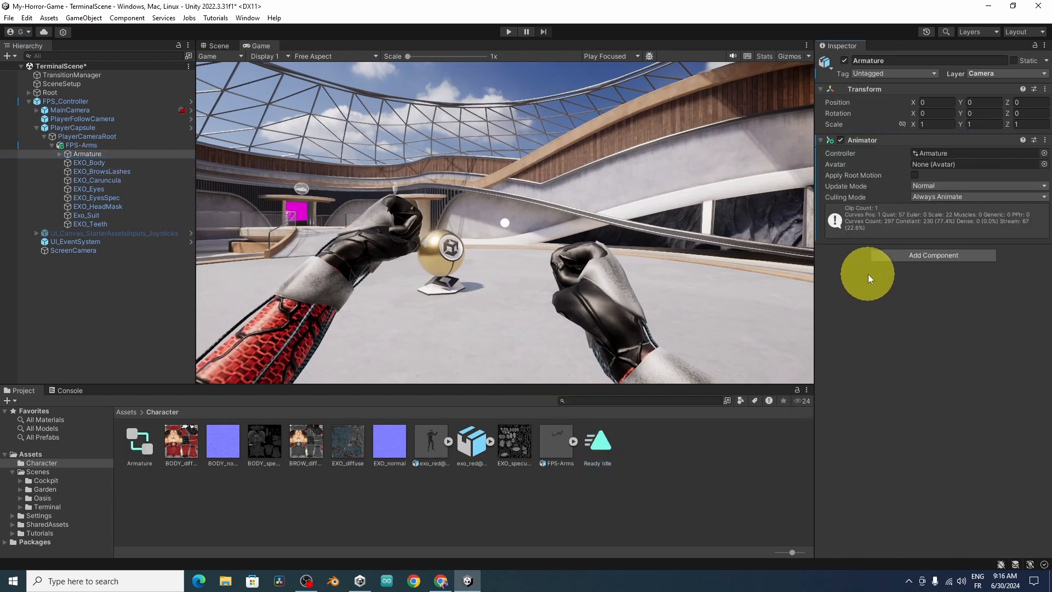
Step: Rename the Armature animator controller in the Character folder to Animator
{"action": "left_click", "coordinate": [140, 452]}
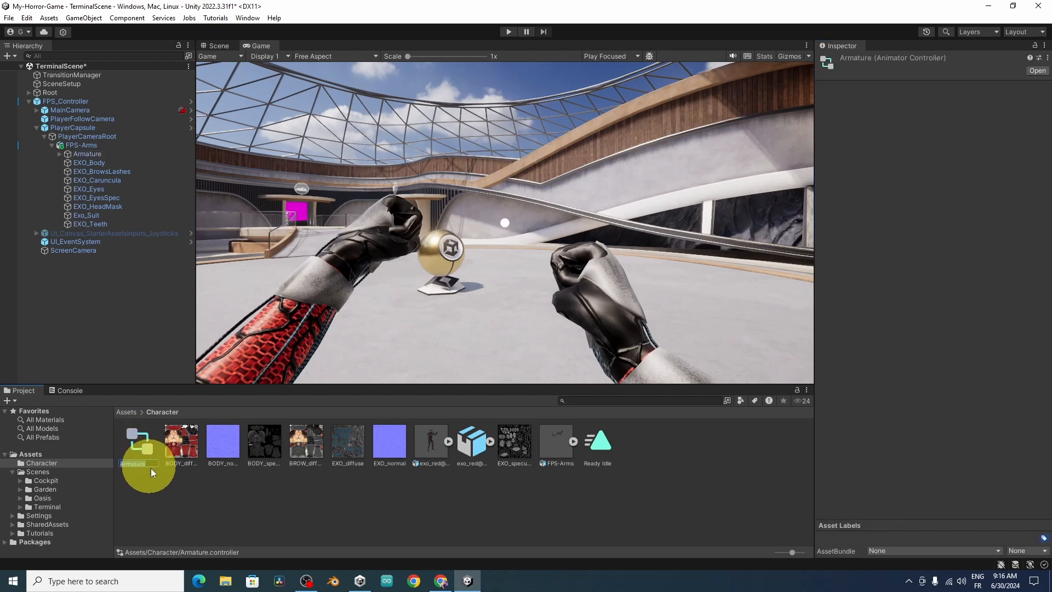
{"action": "type", "text": "An"}
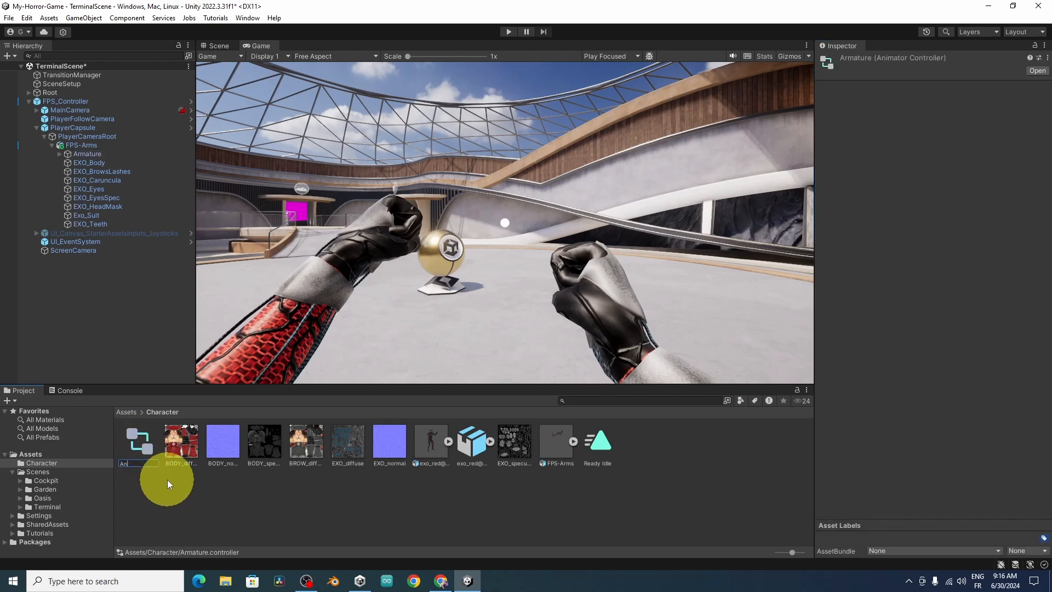
{"action": "type", "text": "imator"}
{"action": "key", "text": "Return"}
Step: Open the Animator controller, place the Ready Idle state beside Entry, and briefly test the animation in Play mode
{"action": "double_click", "coordinate": [140, 447]}
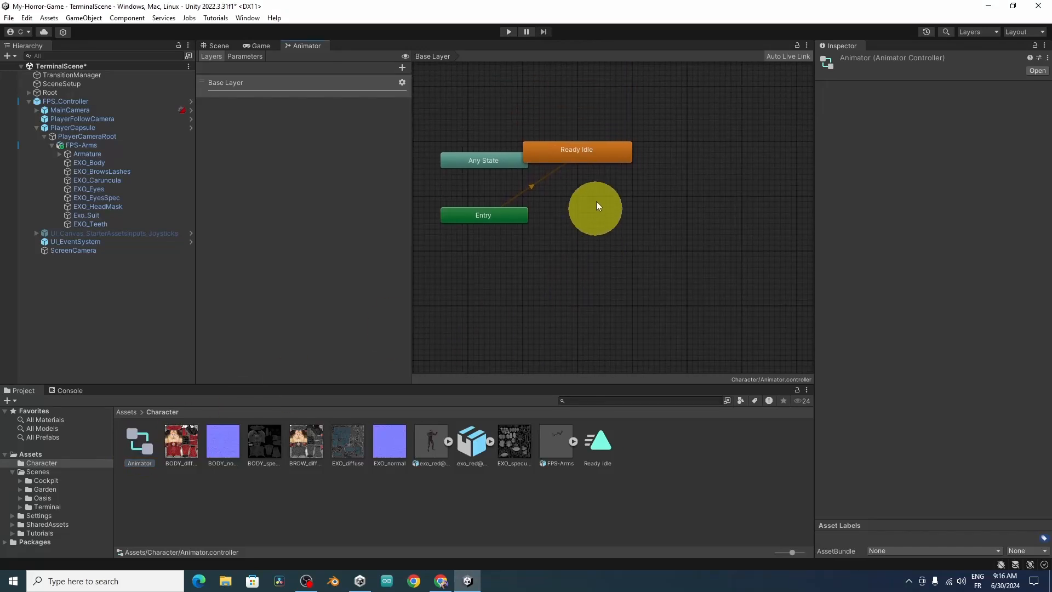
{"action": "left_click_drag", "start_coordinate": [577, 150], "coordinate": [613, 218]}
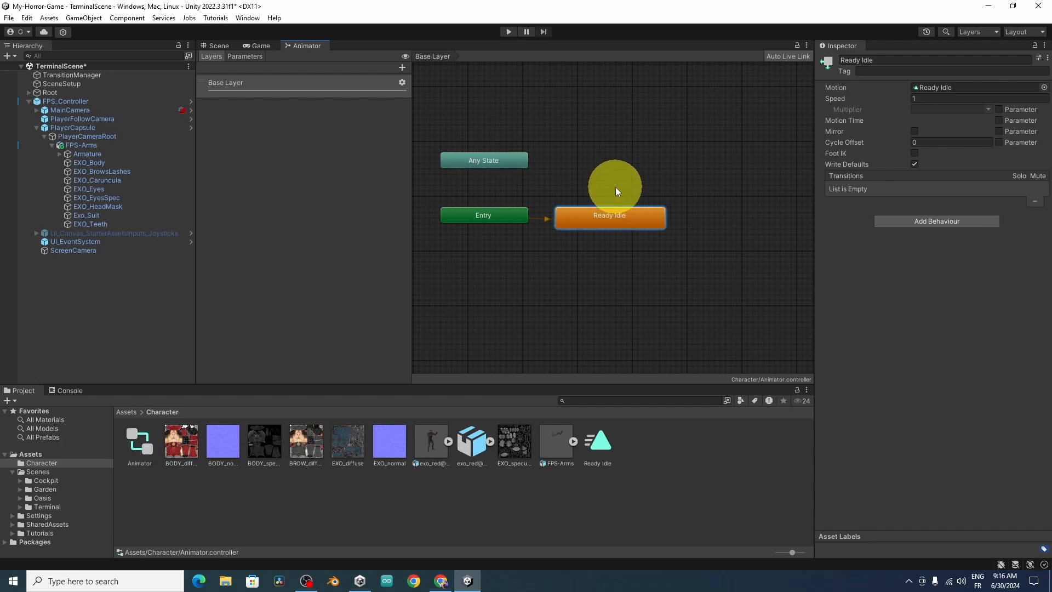
{"action": "left_click", "coordinate": [509, 31]}
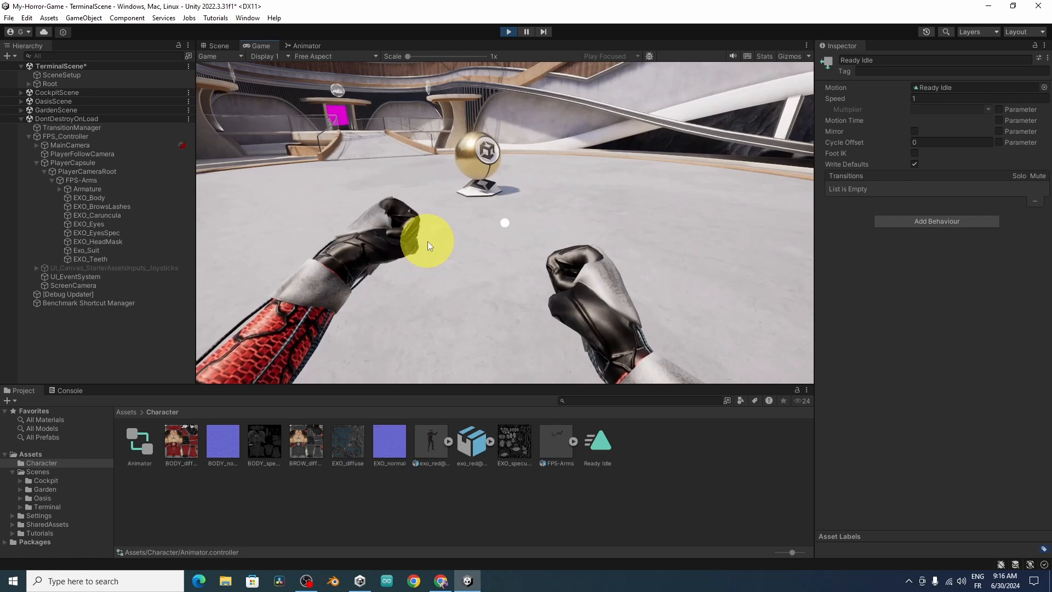
{"action": "left_click", "coordinate": [509, 31]}
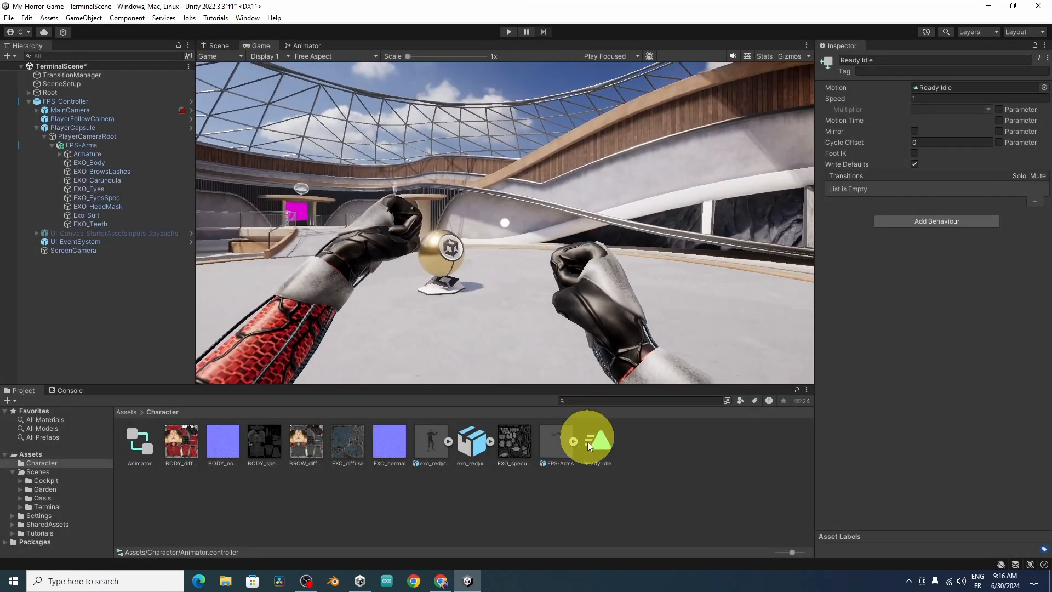
Step: Enable Loop Time on the Ready Idle clip and test the looping arms in Play mode while walking forward
{"action": "left_click", "coordinate": [602, 453]}
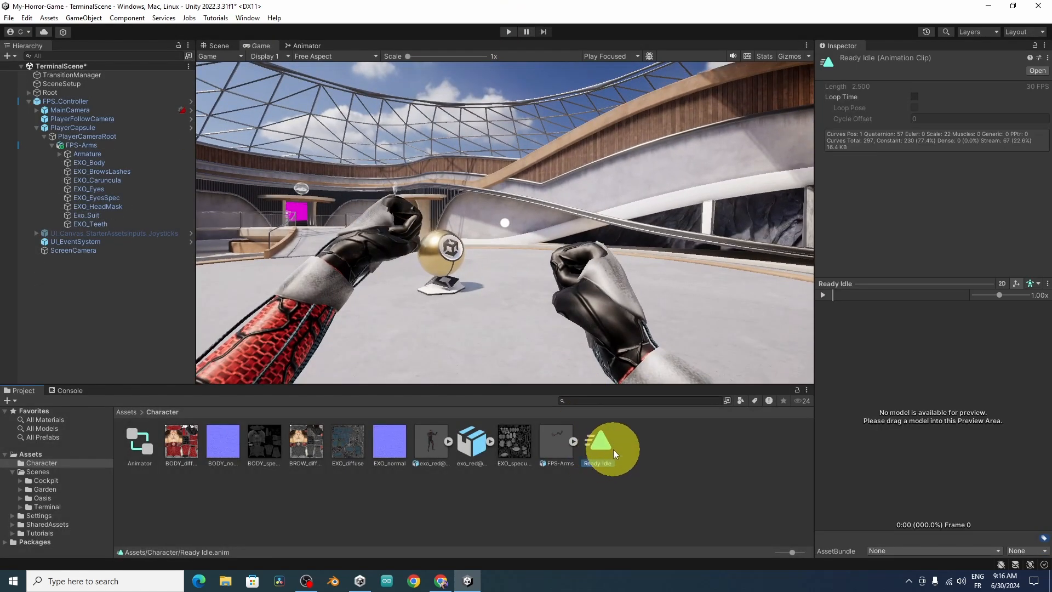
{"action": "left_click", "coordinate": [911, 96]}
{"action": "left_click", "coordinate": [509, 31]}
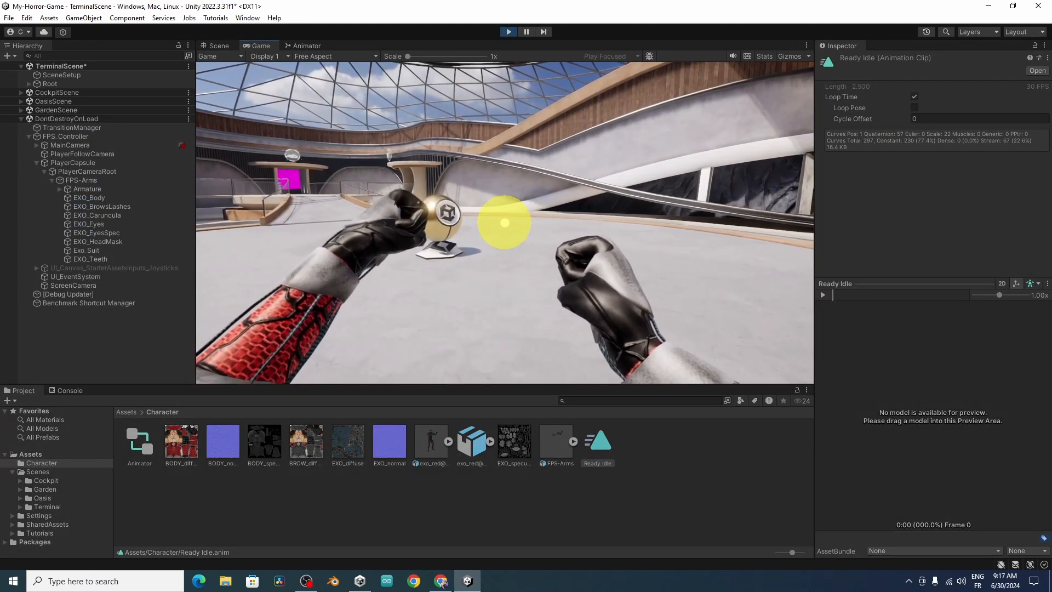
{"action": "key", "text": "w"}
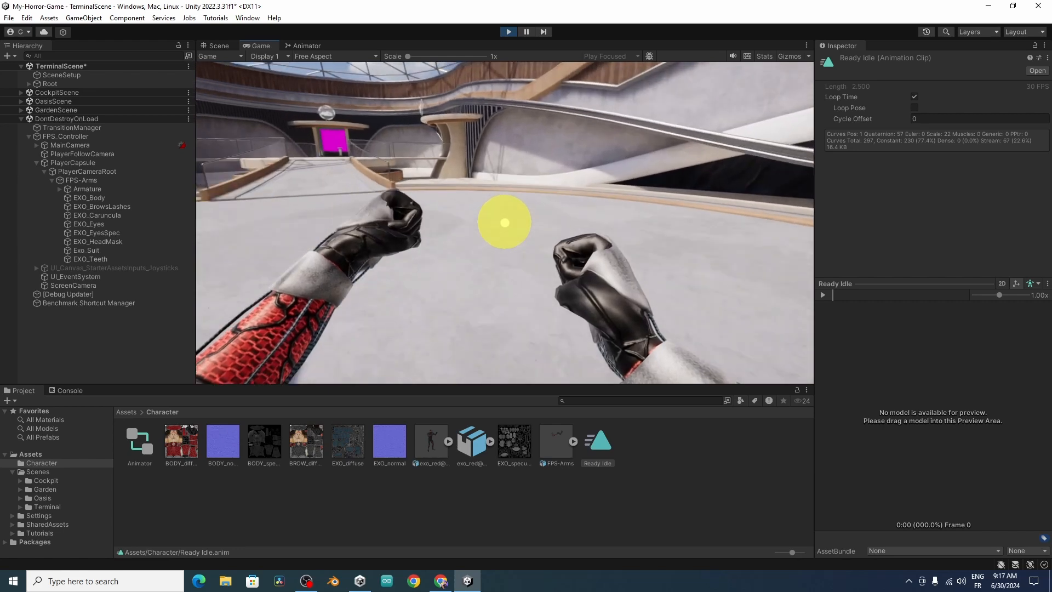
{"action": "key", "text": "w"}
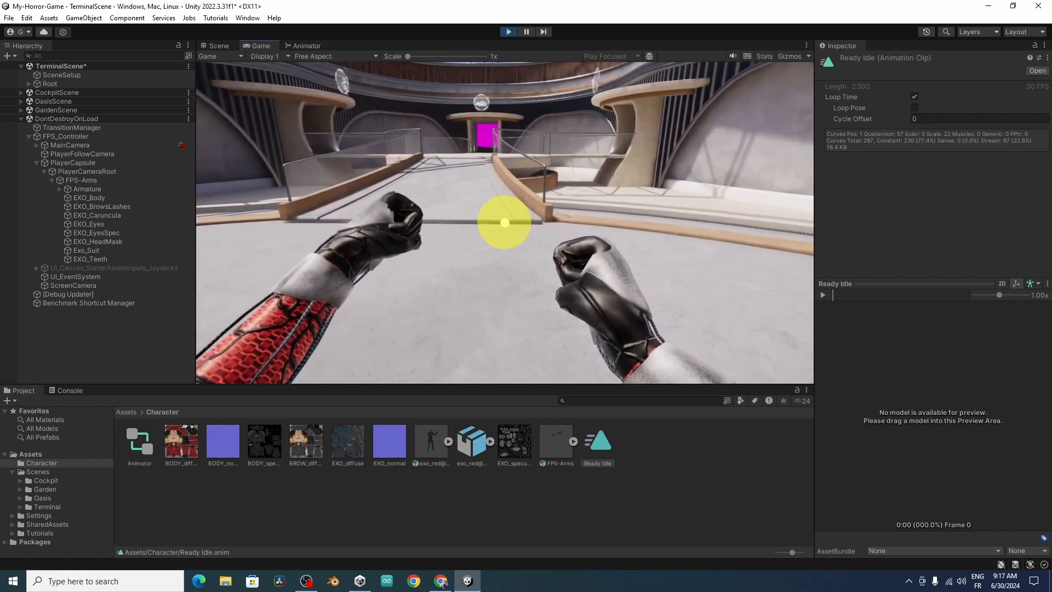
Step: Stop Play mode and add a duplicate of the imported Walking clip, with Loop Time enabled, to the Animator controller as a state
{"action": "key", "text": "Escape"}
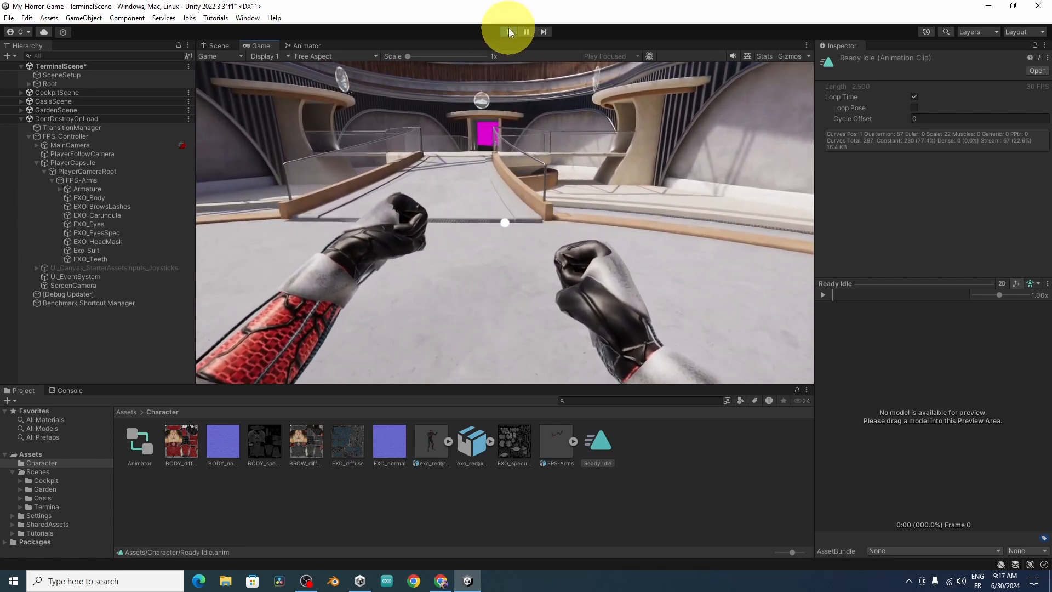
{"action": "left_click", "coordinate": [509, 32]}
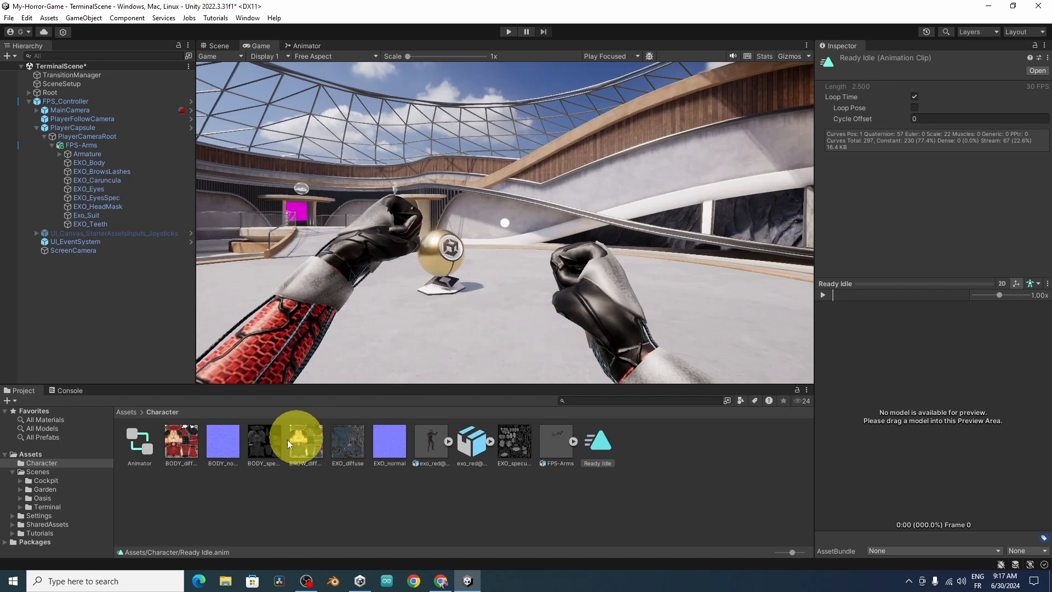
{"action": "double_click", "coordinate": [142, 447]}
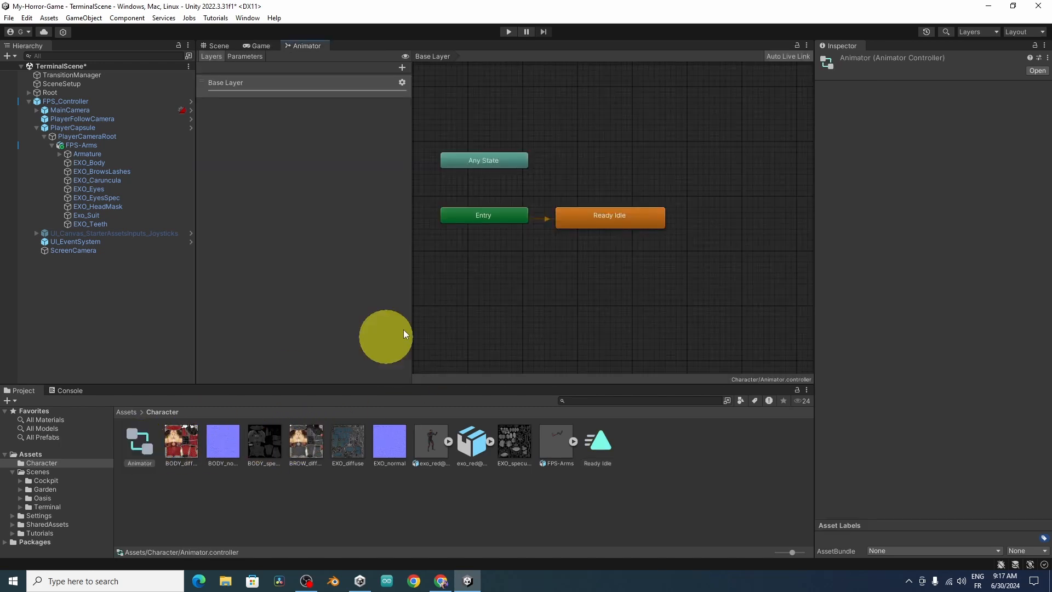
{"action": "left_click", "coordinate": [489, 442]}
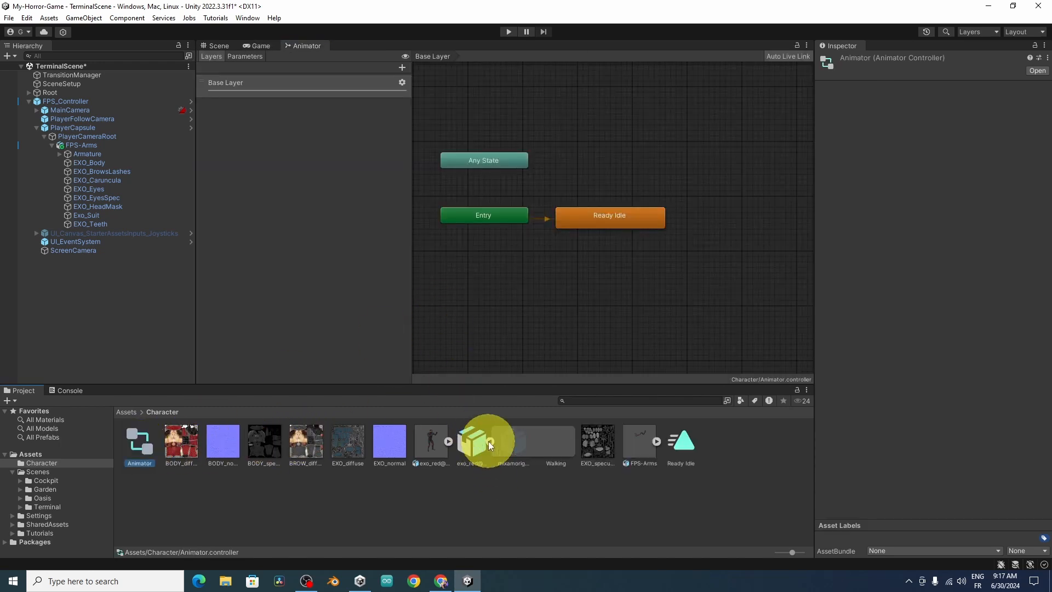
{"action": "left_click", "coordinate": [552, 444]}
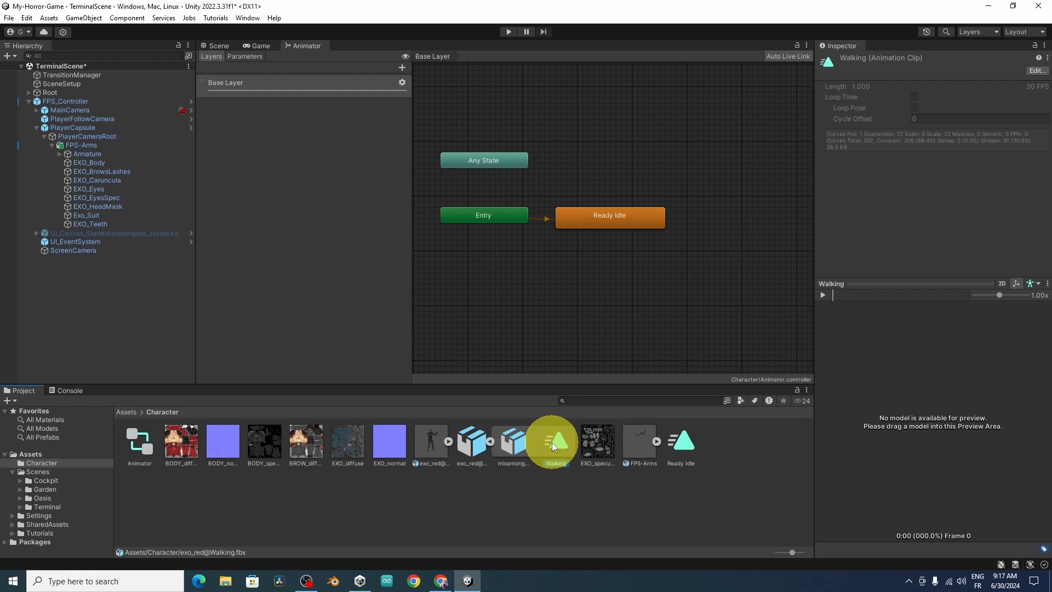
{"action": "key", "text": "ctrl+d"}
{"action": "left_click_drag", "start_coordinate": [717, 441], "coordinate": [660, 158]}
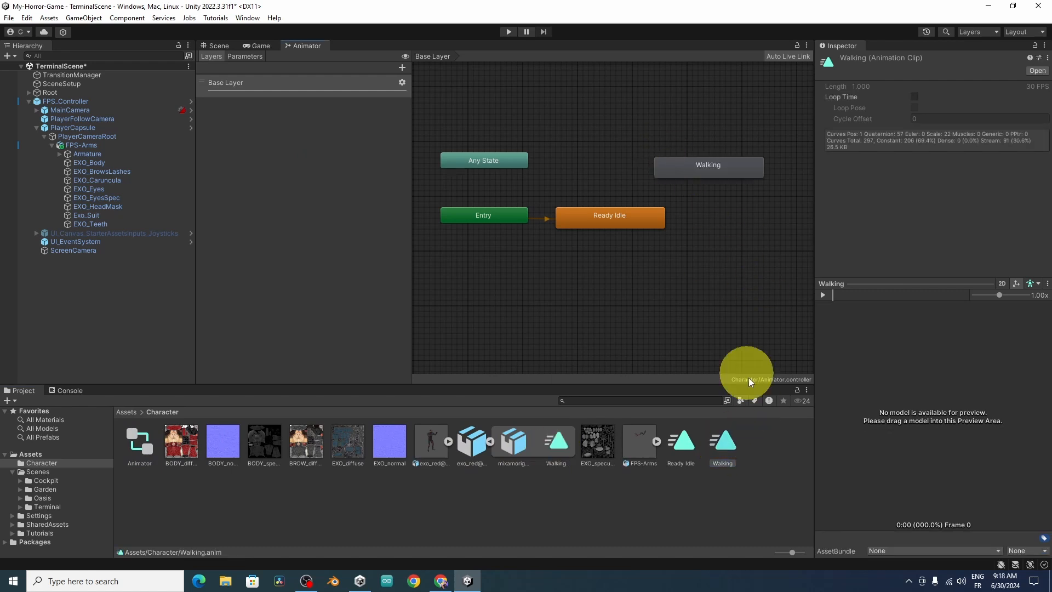
{"action": "left_click", "coordinate": [915, 97]}
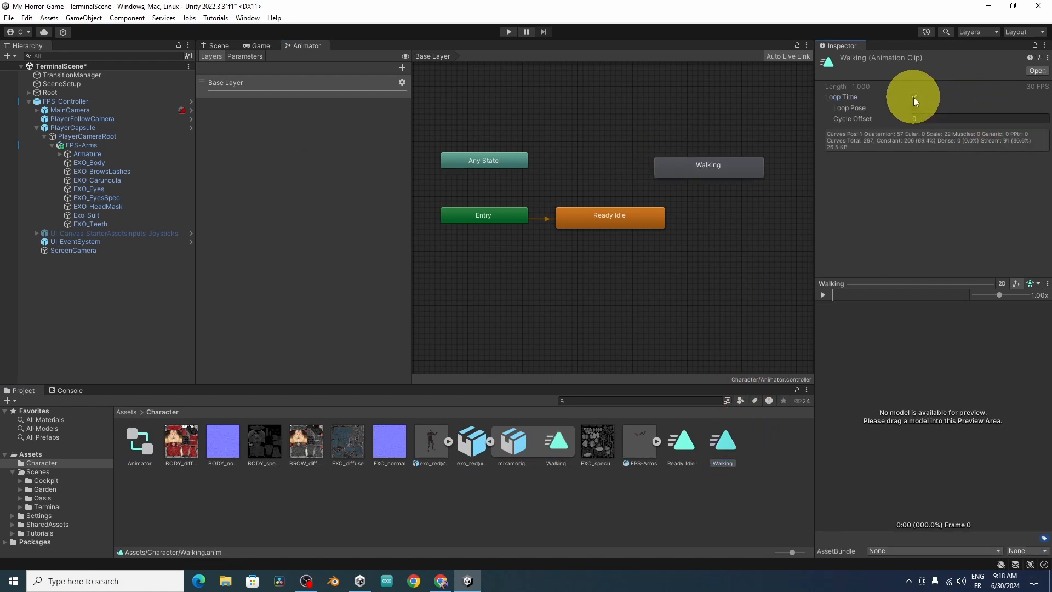
Step: Arrange the Walking state above Ready Idle and create transitions between the two states in both directions
{"action": "left_click_drag", "start_coordinate": [680, 178], "coordinate": [604, 167]}
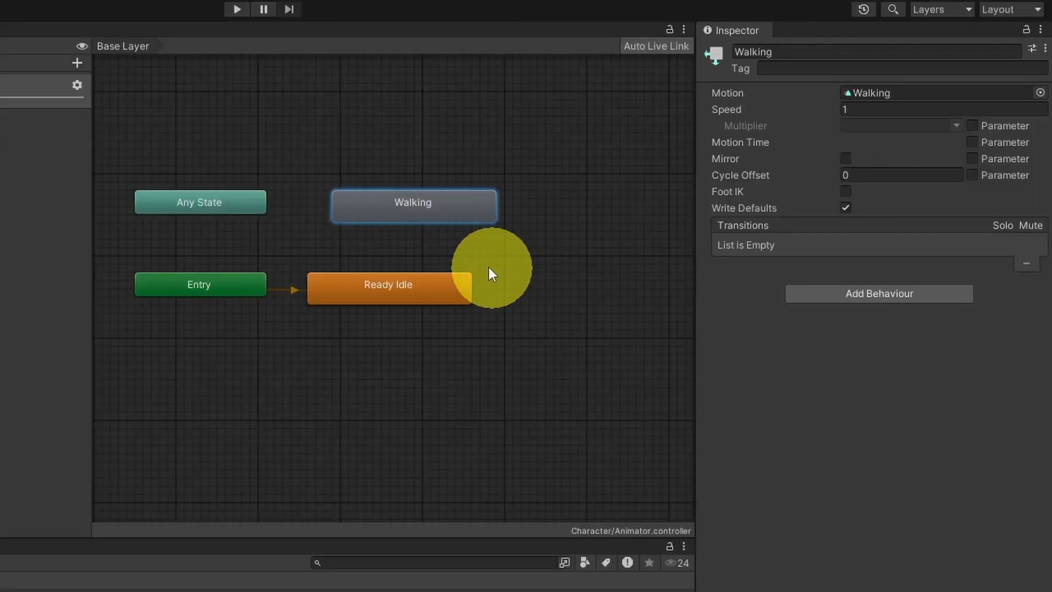
{"action": "left_click_drag", "start_coordinate": [652, 218], "coordinate": [661, 246]}
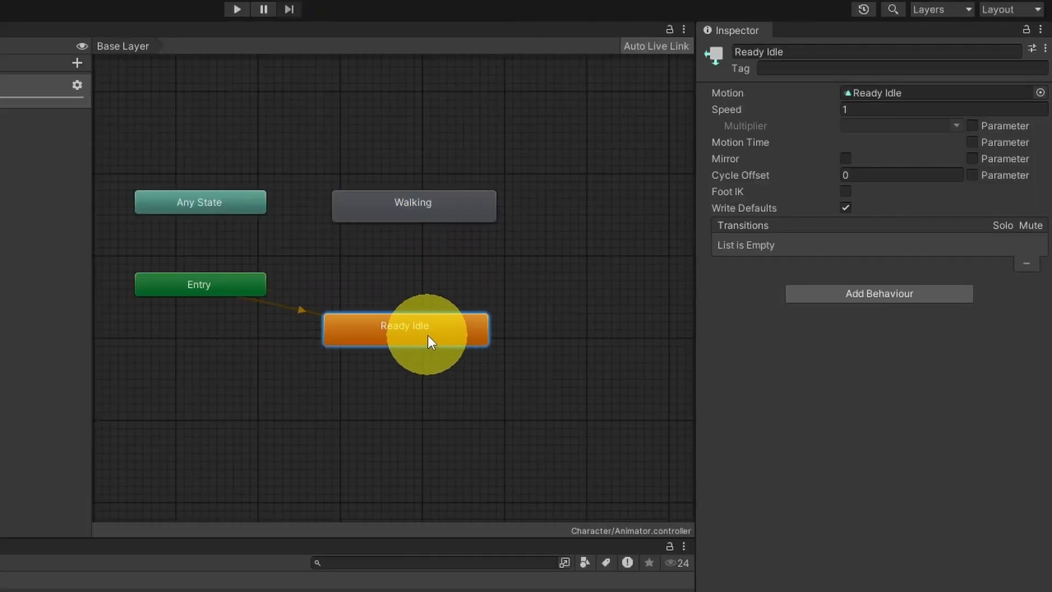
{"action": "right_click", "coordinate": [429, 335]}
{"action": "left_click", "coordinate": [469, 343]}
{"action": "left_click", "coordinate": [427, 213]}
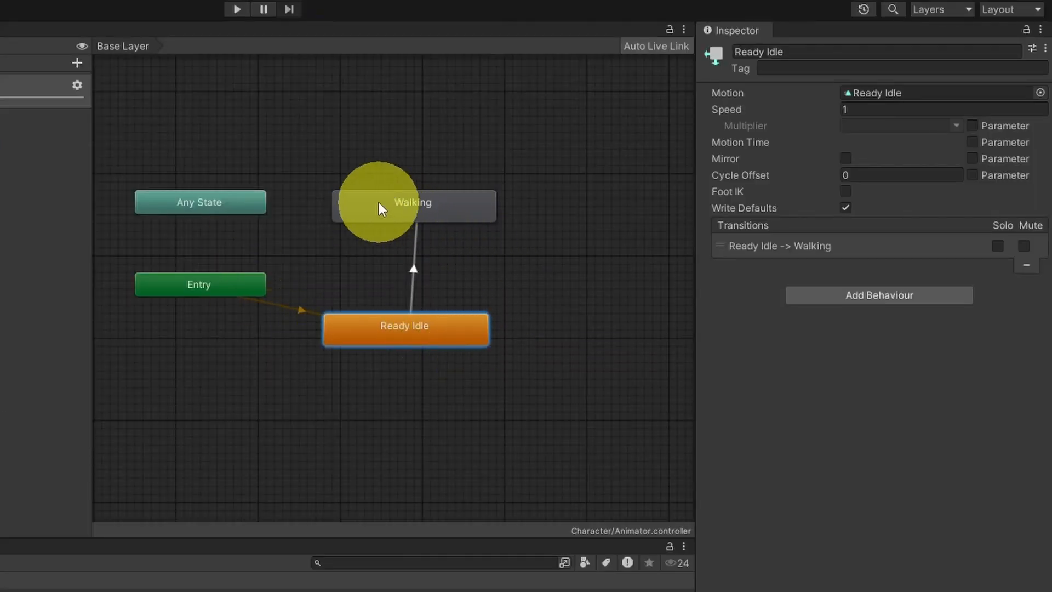
{"action": "right_click", "coordinate": [379, 202]}
{"action": "left_click", "coordinate": [427, 211]}
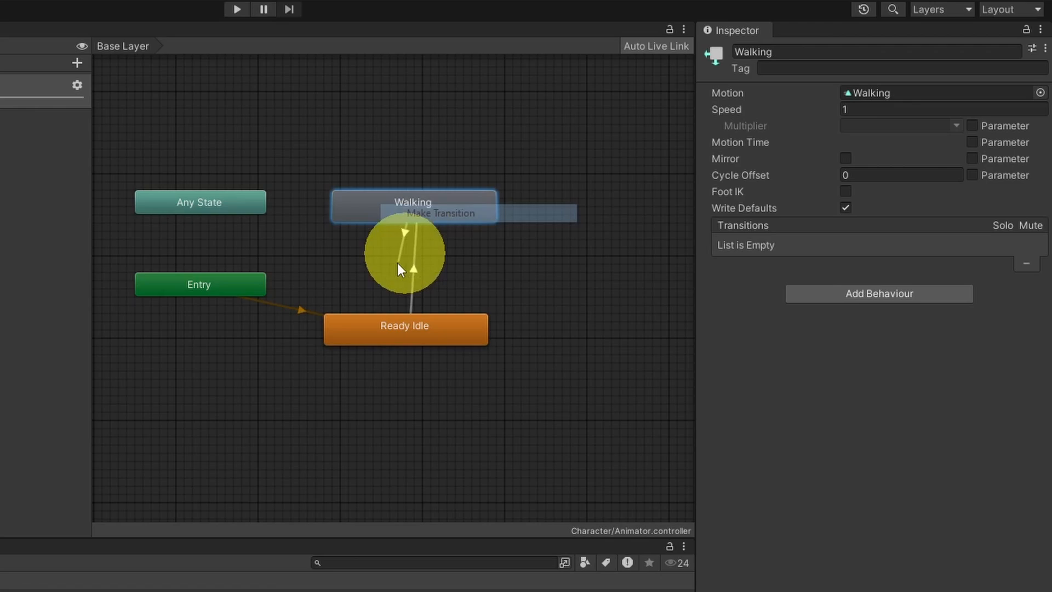
{"action": "left_click", "coordinate": [380, 337]}
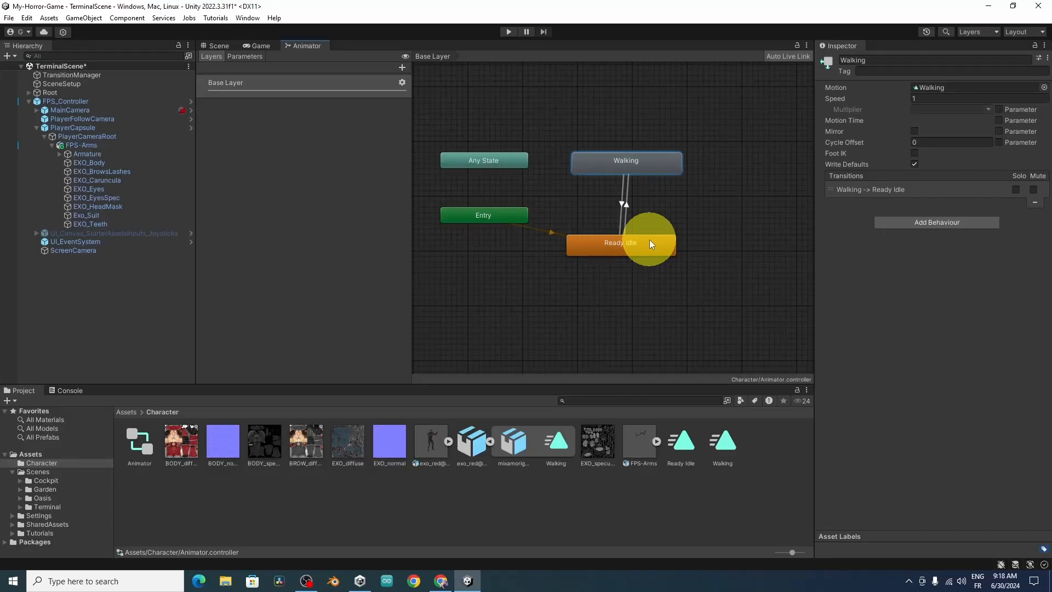
Step: Disable Has Exit Time on the Ready Idle to Walking transition and add an empty condition to it
{"action": "left_click", "coordinate": [625, 206]}
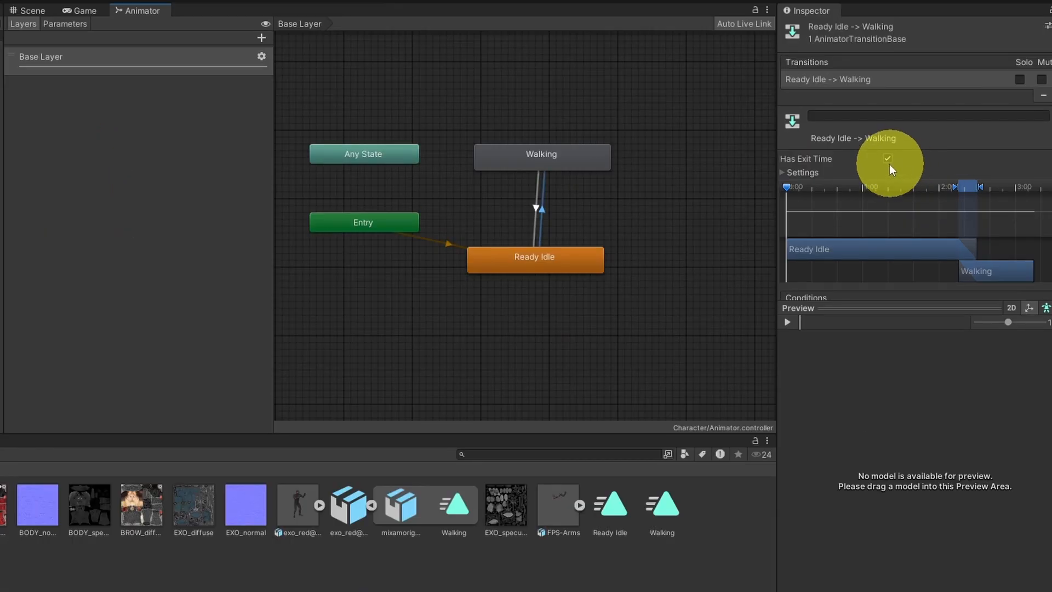
{"action": "left_click", "coordinate": [887, 158]}
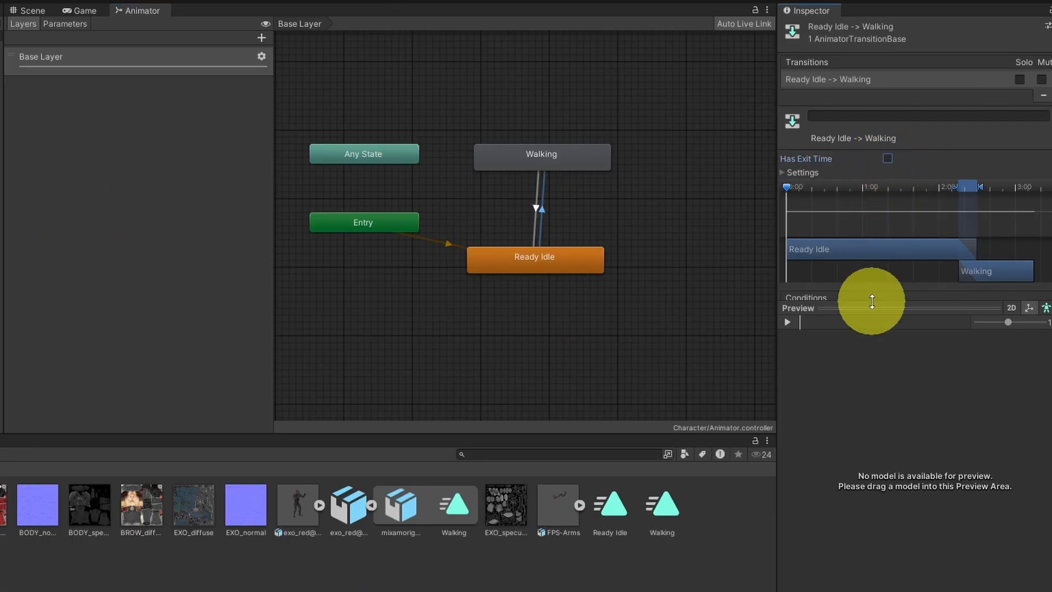
{"action": "left_click_drag", "start_coordinate": [864, 306], "coordinate": [880, 452]}
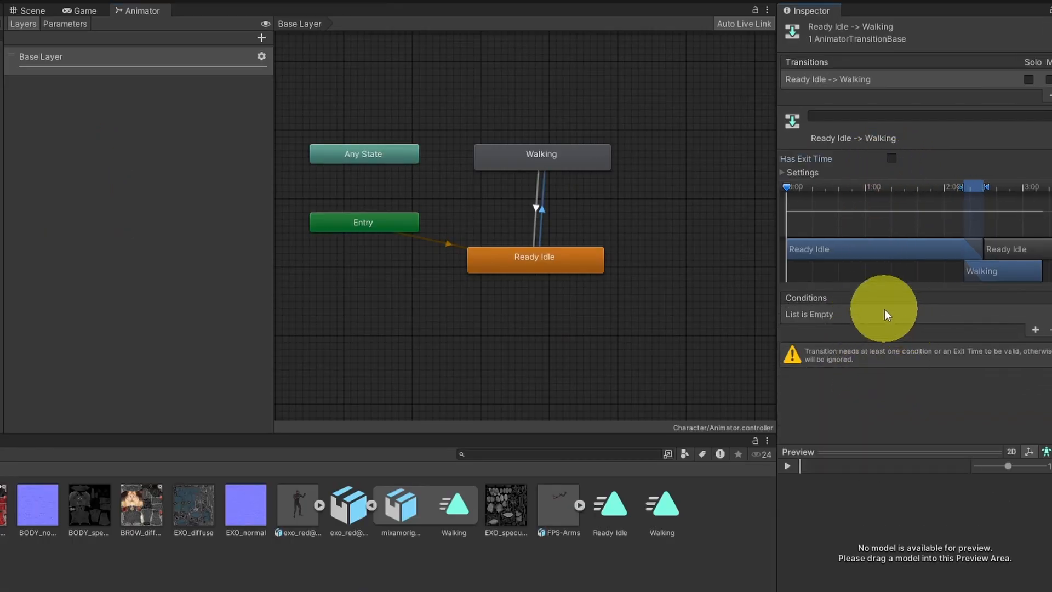
{"action": "left_click", "coordinate": [1035, 330]}
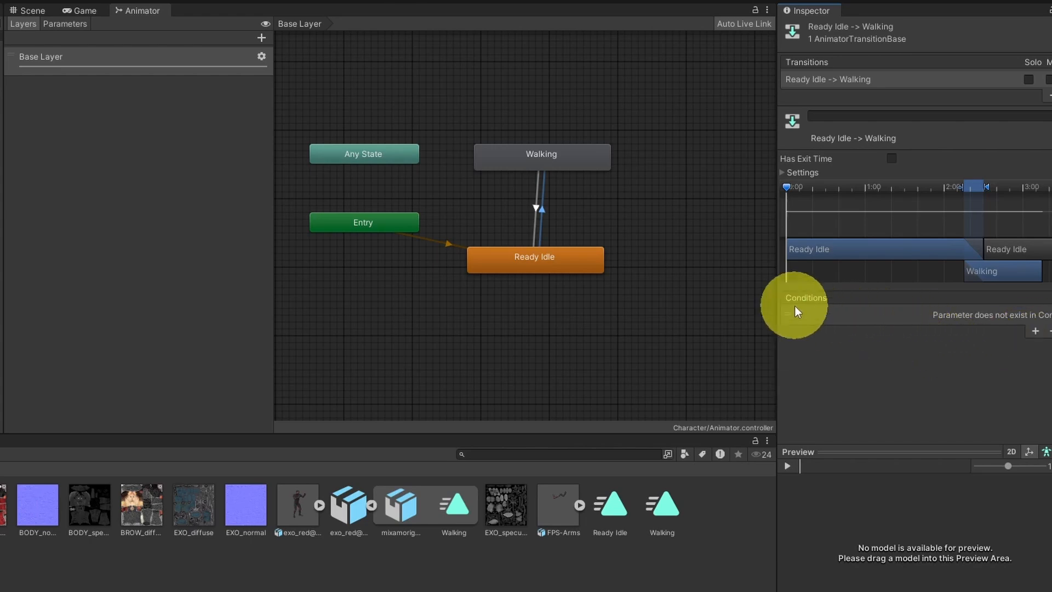
Step: Add a Float parameter named speed to the Animator controller
{"action": "left_click", "coordinate": [515, 308]}
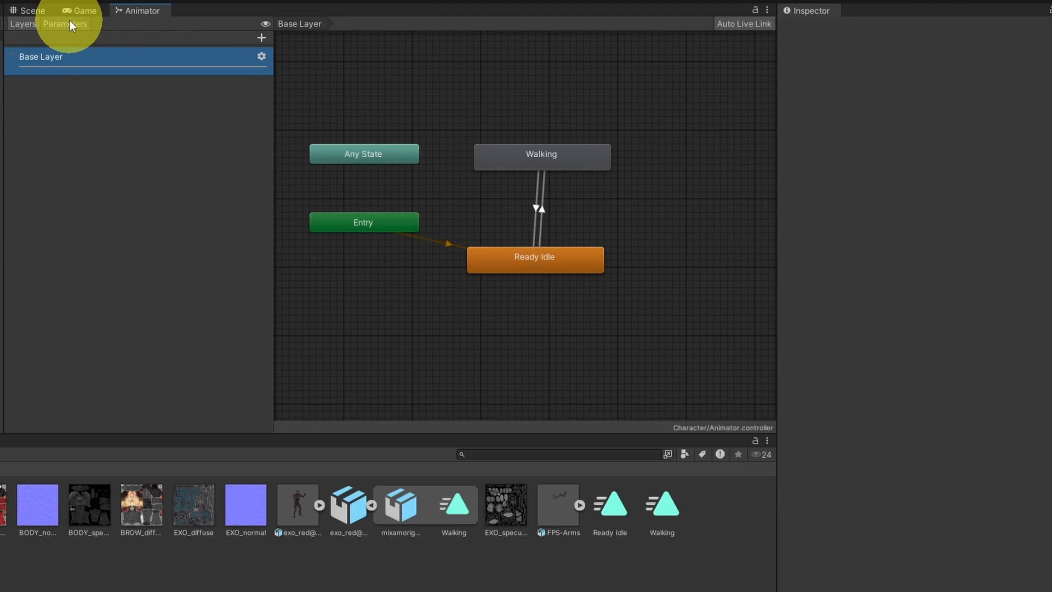
{"action": "left_click", "coordinate": [70, 20]}
{"action": "left_click", "coordinate": [259, 38]}
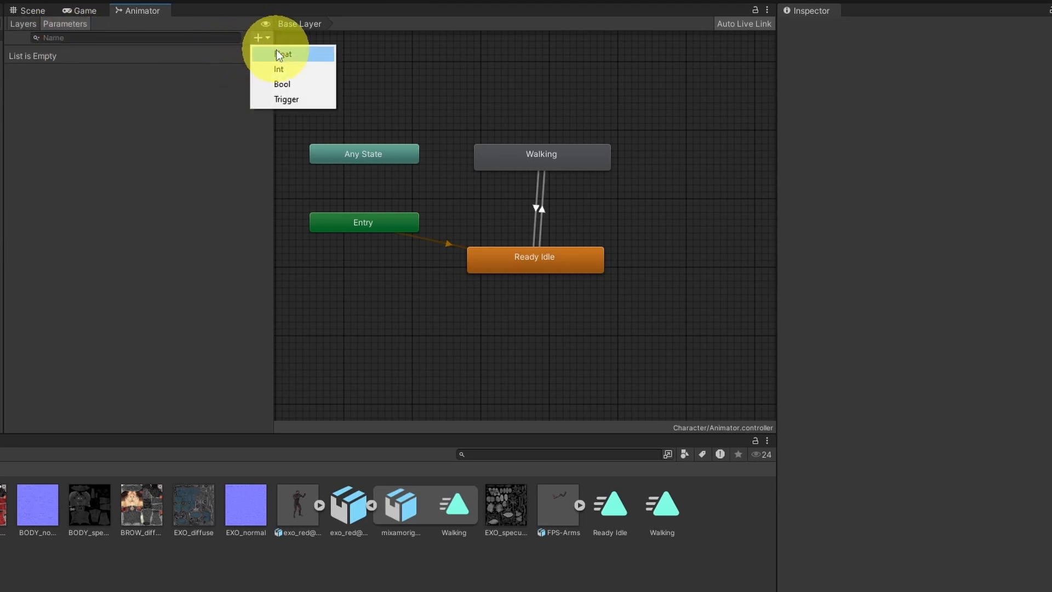
{"action": "left_click", "coordinate": [282, 54]}
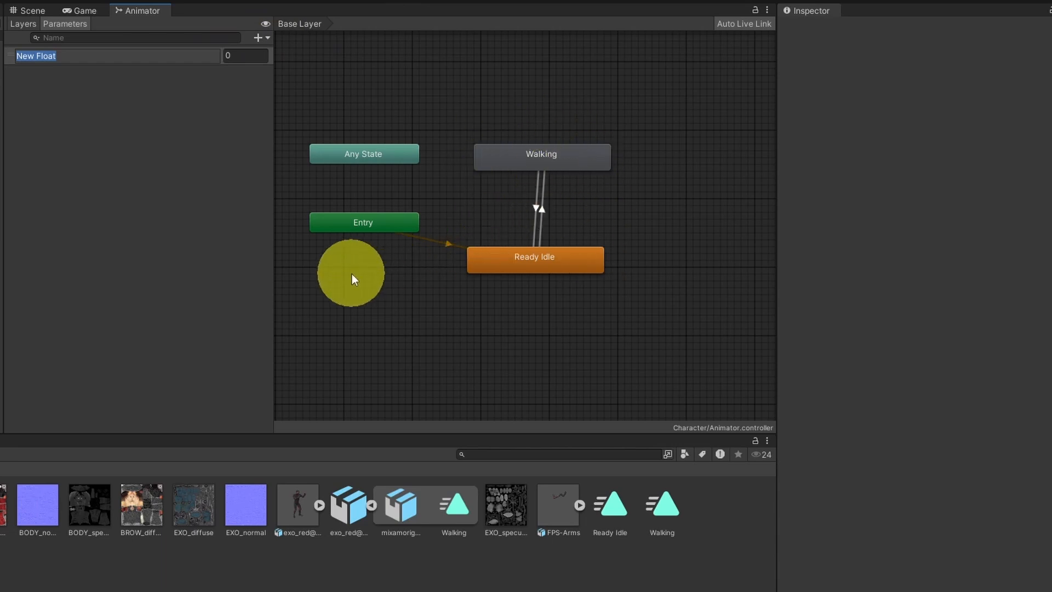
{"action": "type", "text": "speed"}
{"action": "key", "text": "Return"}
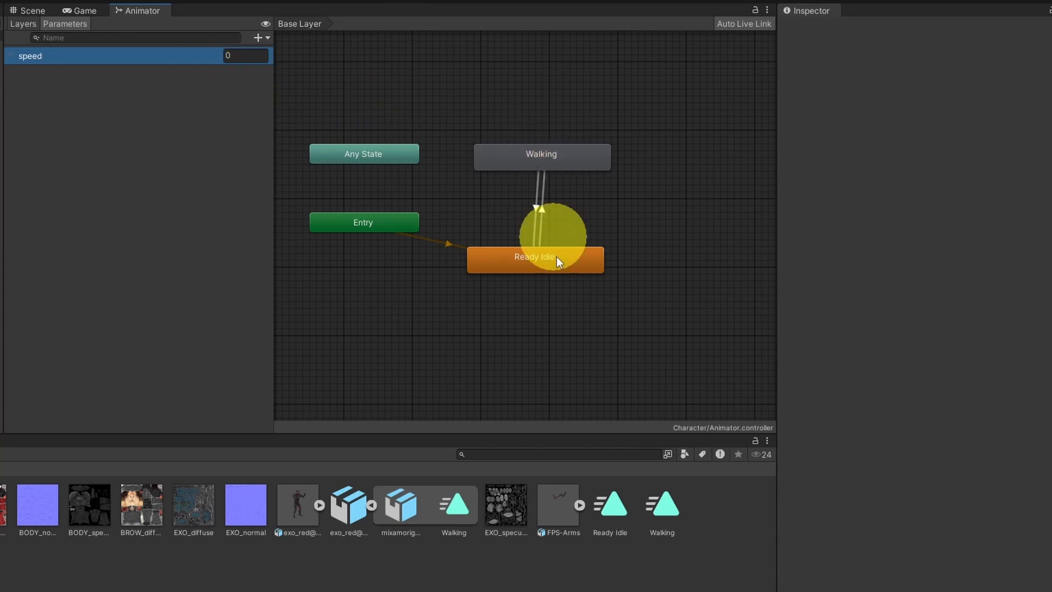
Step: Set the Ready Idle to Walking transition's condition to speed Greater than 0.1
{"action": "left_click", "coordinate": [541, 208]}
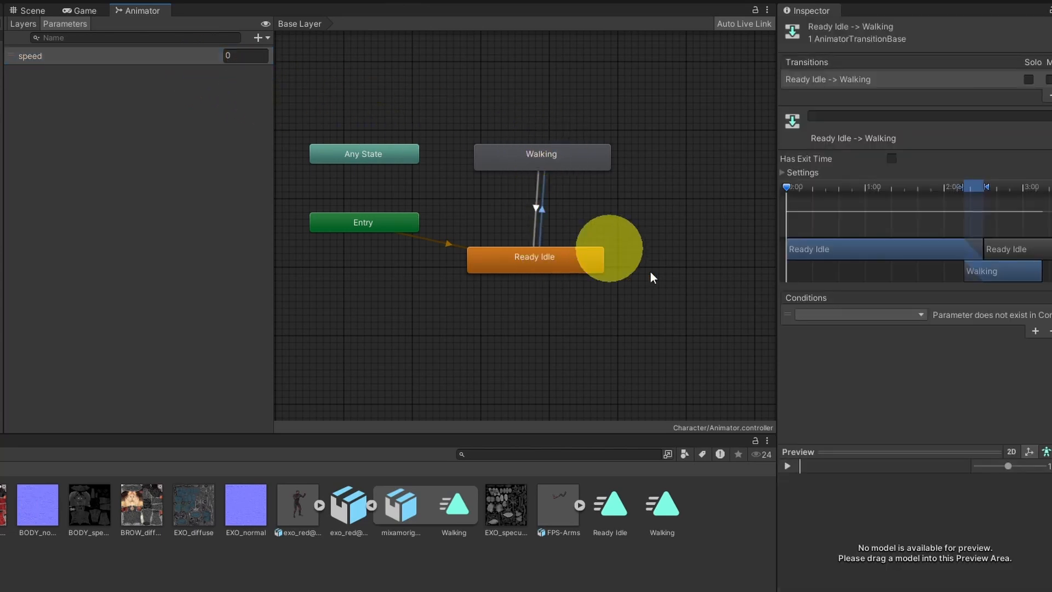
{"action": "left_click", "coordinate": [886, 315]}
{"action": "left_click", "coordinate": [860, 357]}
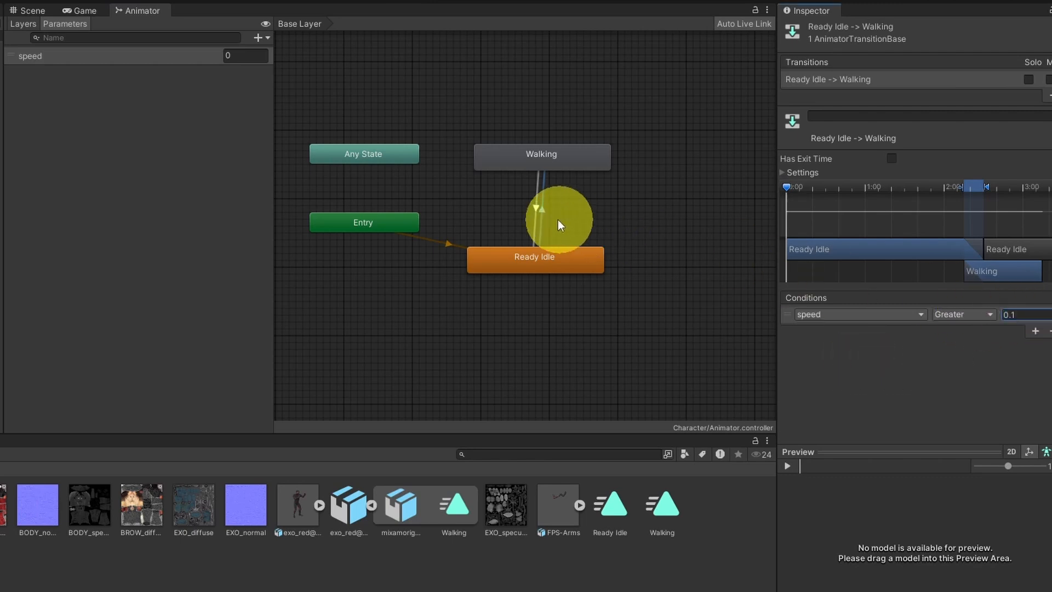
Step: Disable Has Exit Time on the Walking to Ready Idle transition and add the condition speed Less than 0.1
{"action": "left_click", "coordinate": [535, 206]}
{"action": "left_click", "coordinate": [895, 154]}
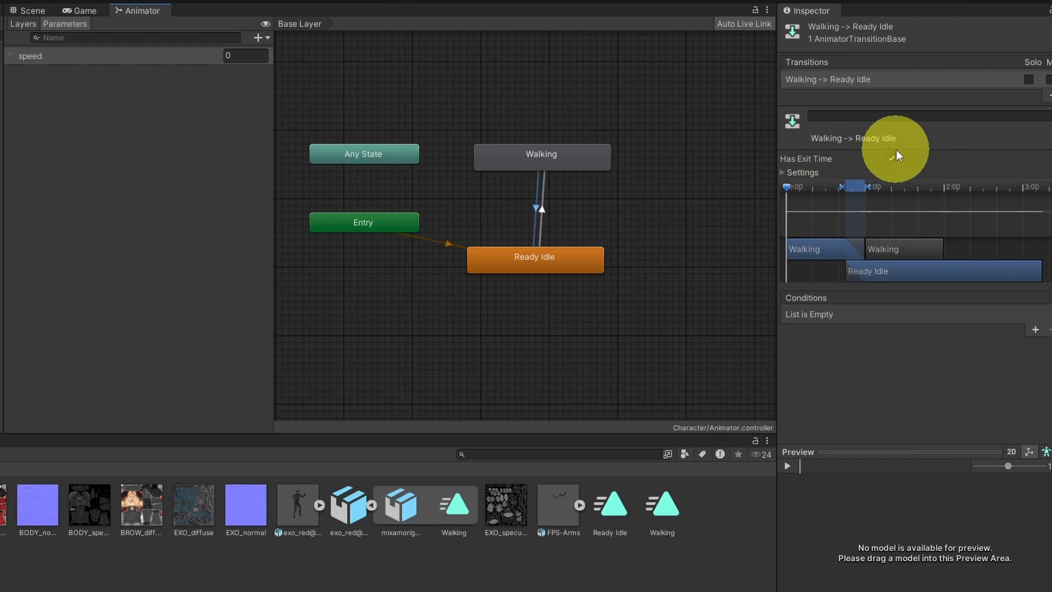
{"action": "left_click", "coordinate": [890, 160]}
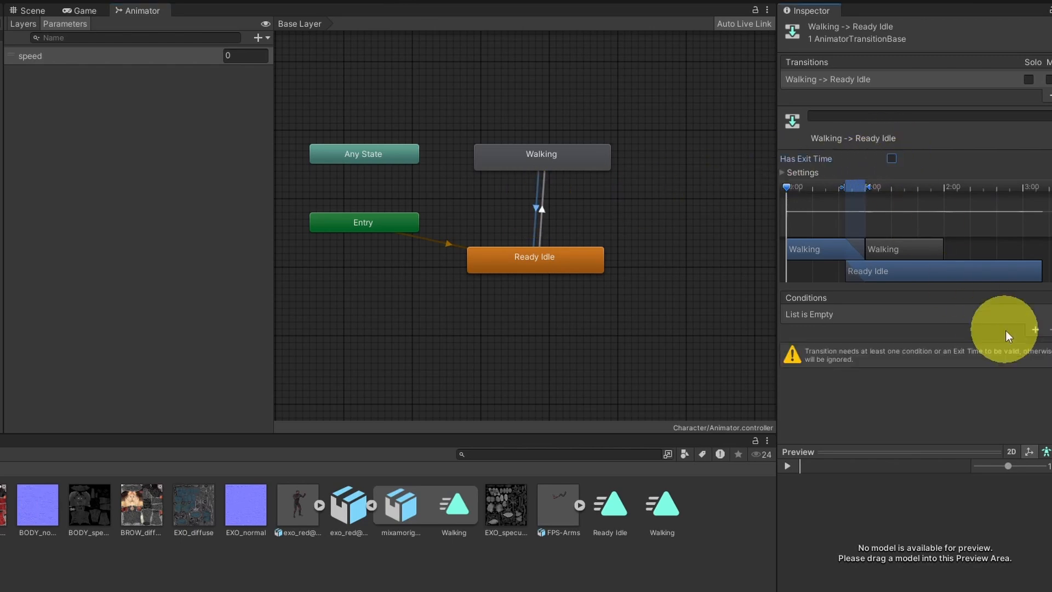
{"action": "left_click", "coordinate": [1035, 330]}
{"action": "left_click", "coordinate": [961, 315]}
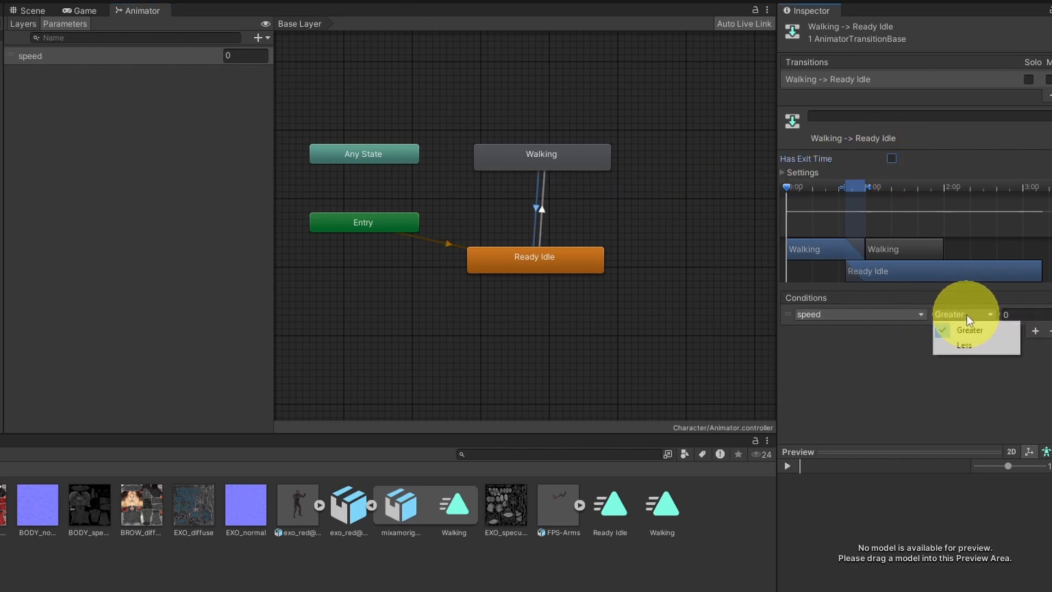
{"action": "left_click", "coordinate": [964, 345]}
{"action": "left_click", "coordinate": [1019, 314]}
{"action": "type", "text": "0.1"}
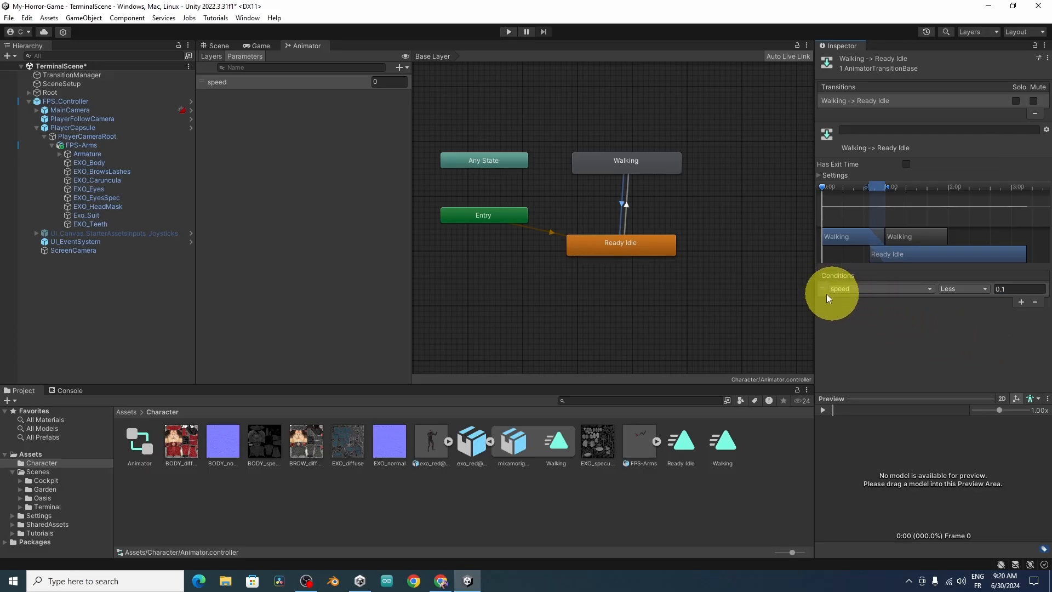
Step: Locate the First Person Controller script used by PlayerCapsule and open it in Visual Studio
{"action": "left_click", "coordinate": [111, 129]}
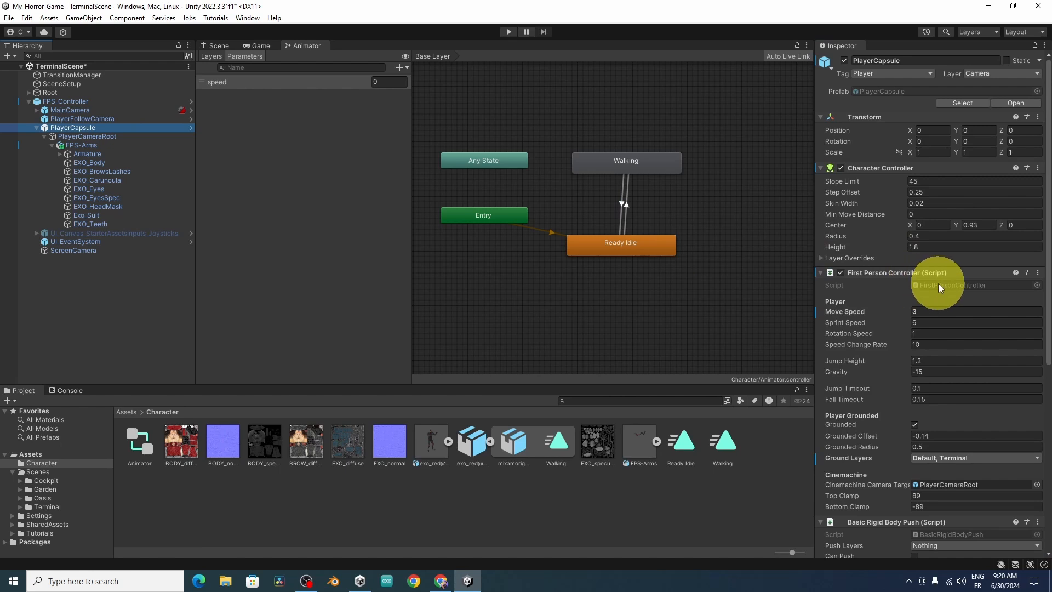
{"action": "left_click", "coordinate": [955, 285]}
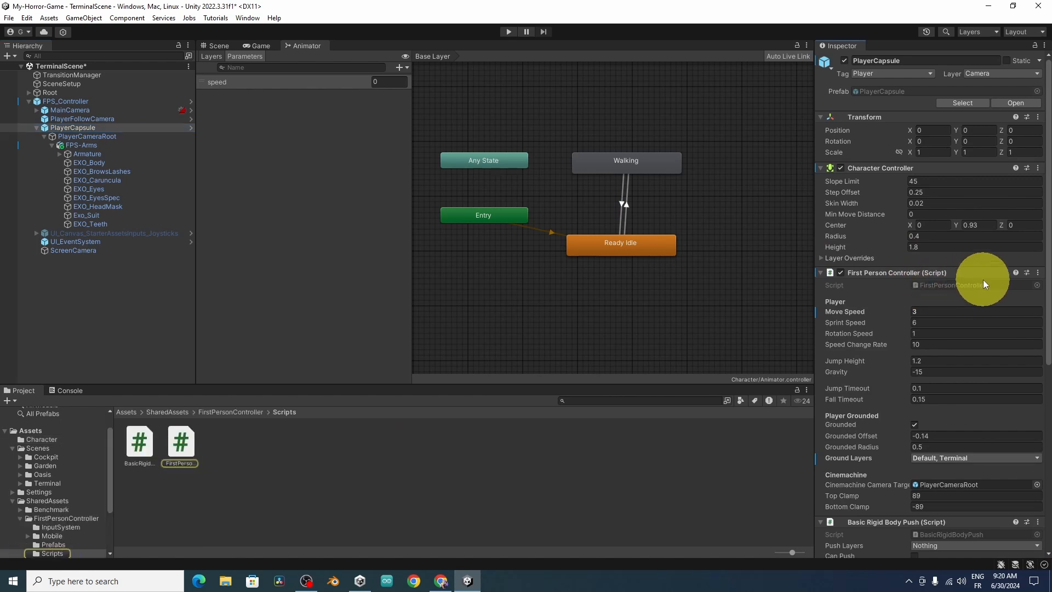
{"action": "double_click", "coordinate": [182, 447]}
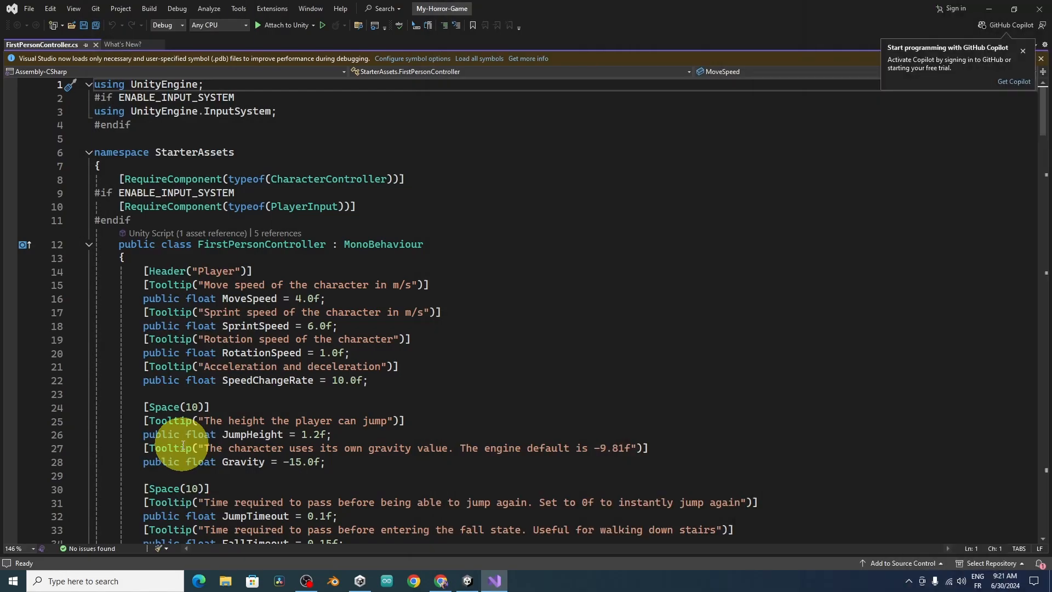
Step: Declare a private Animator field named animator under the player comment in the FirstPersonController class
{"action": "scroll", "coordinate": [264, 418], "scroll_direction": "down", "scroll_amount": 4}
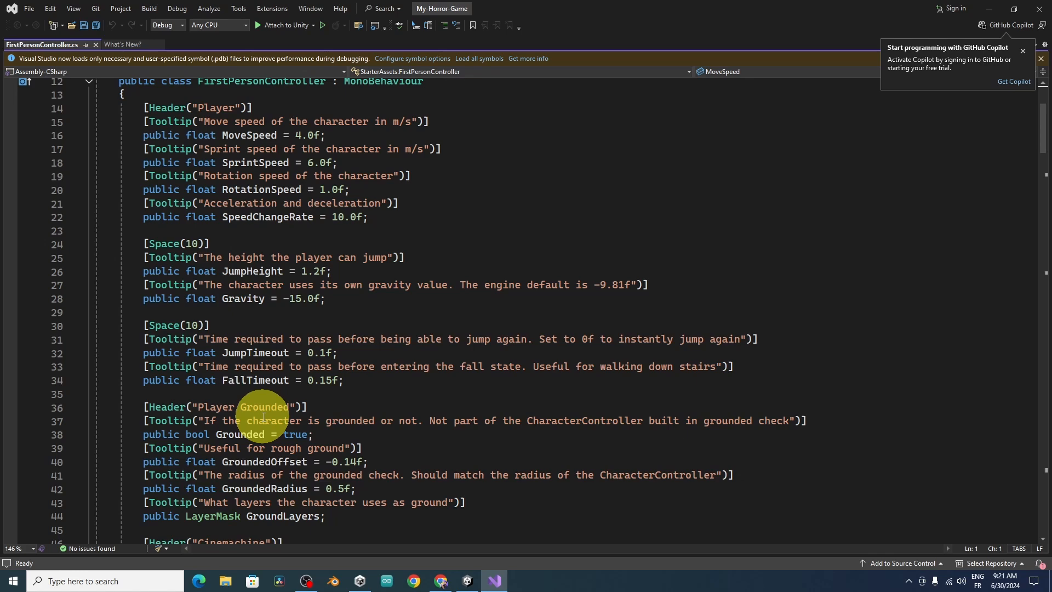
{"action": "scroll", "coordinate": [264, 417], "scroll_direction": "down", "scroll_amount": 7}
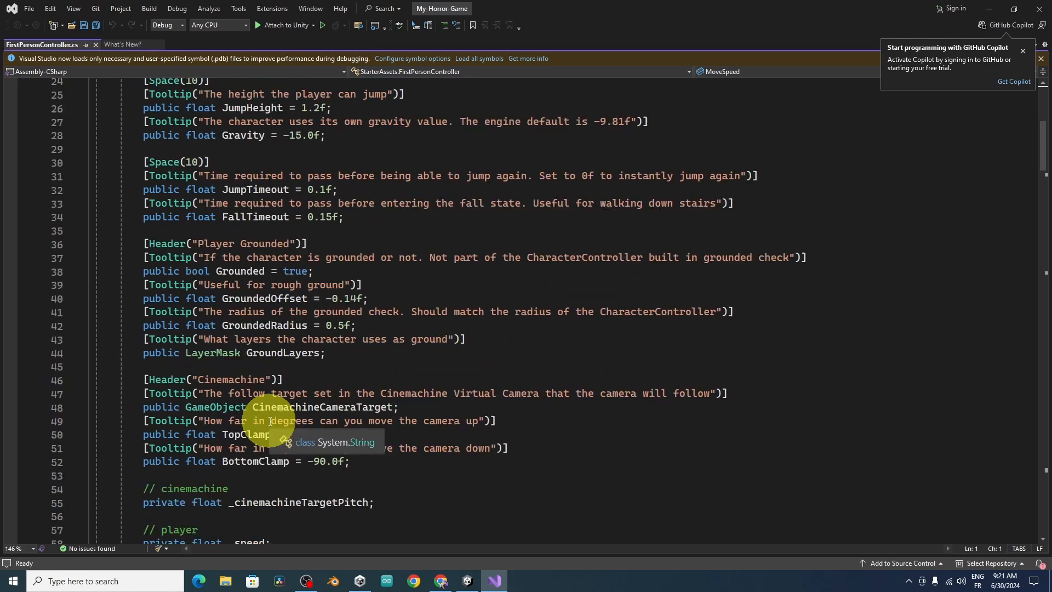
{"action": "scroll", "coordinate": [381, 454], "scroll_direction": "down", "scroll_amount": 2}
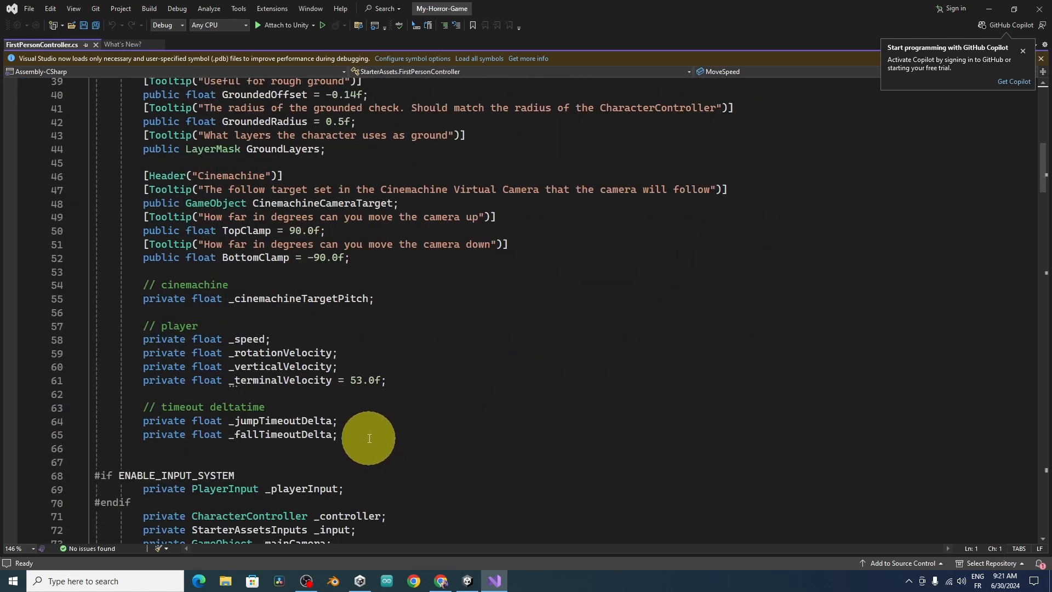
{"action": "scroll", "coordinate": [369, 435], "scroll_direction": "down", "scroll_amount": 5}
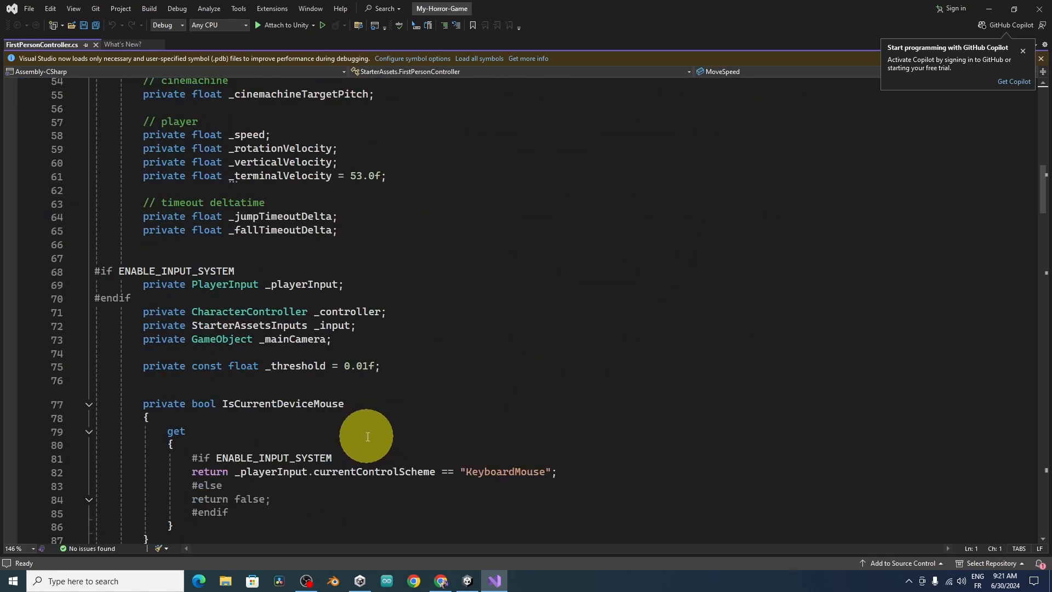
{"action": "left_click", "coordinate": [285, 113]}
{"action": "key", "text": "Down"}
{"action": "key", "text": "Return"}
{"action": "type", "text": "p"}
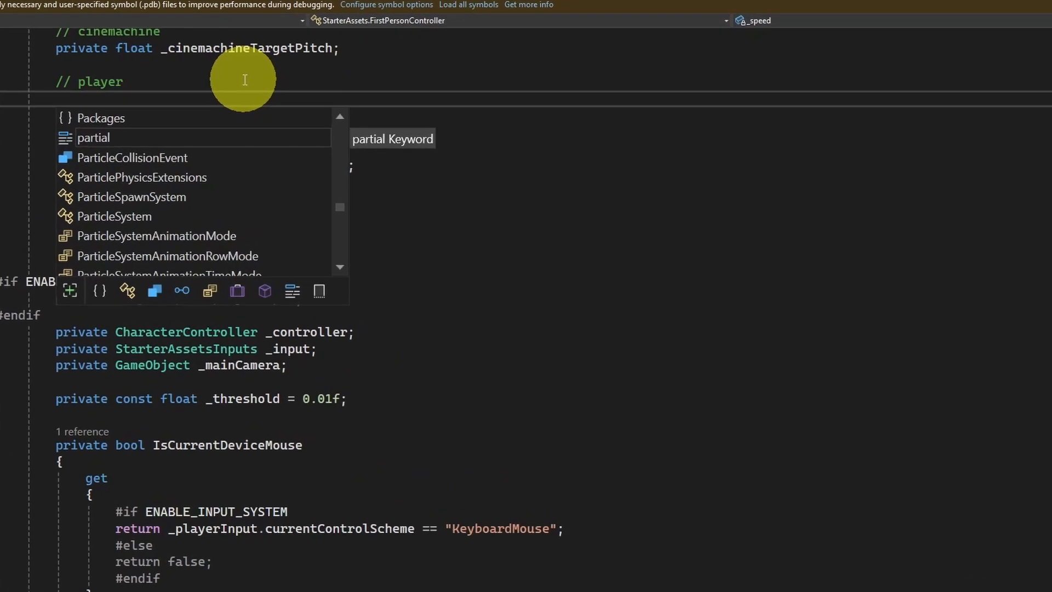
{"action": "type", "text": "rivate Animator "}
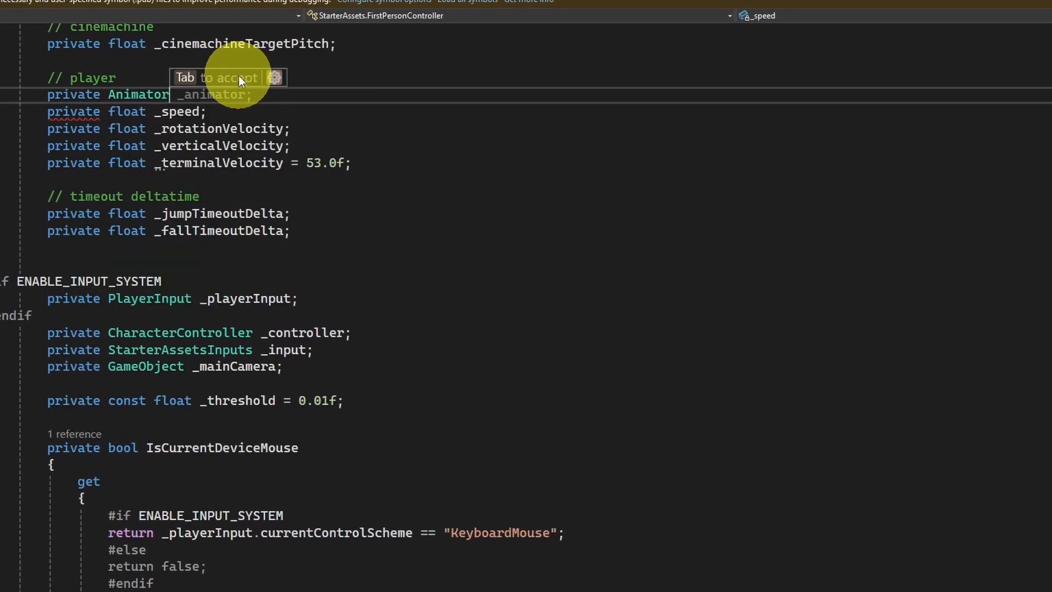
{"action": "type", "text": "anim"}
{"action": "key", "text": "Tab"}
{"action": "key", "text": "Tab"}
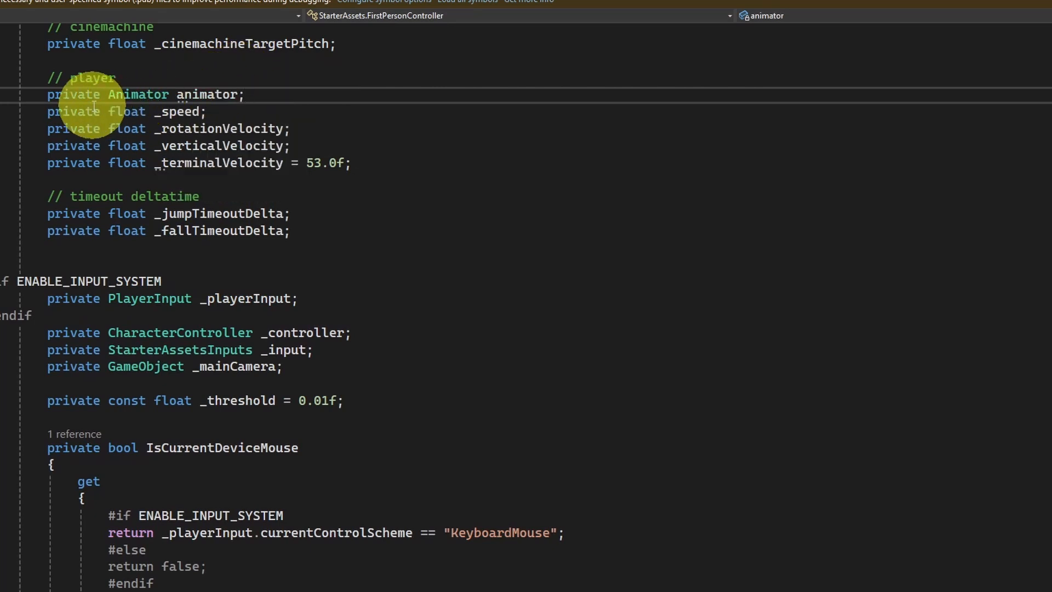
Step: Add a SerializeField attribute on its own line above the animator field declaration
{"action": "left_click", "coordinate": [137, 74]}
{"action": "key", "text": "Return"}
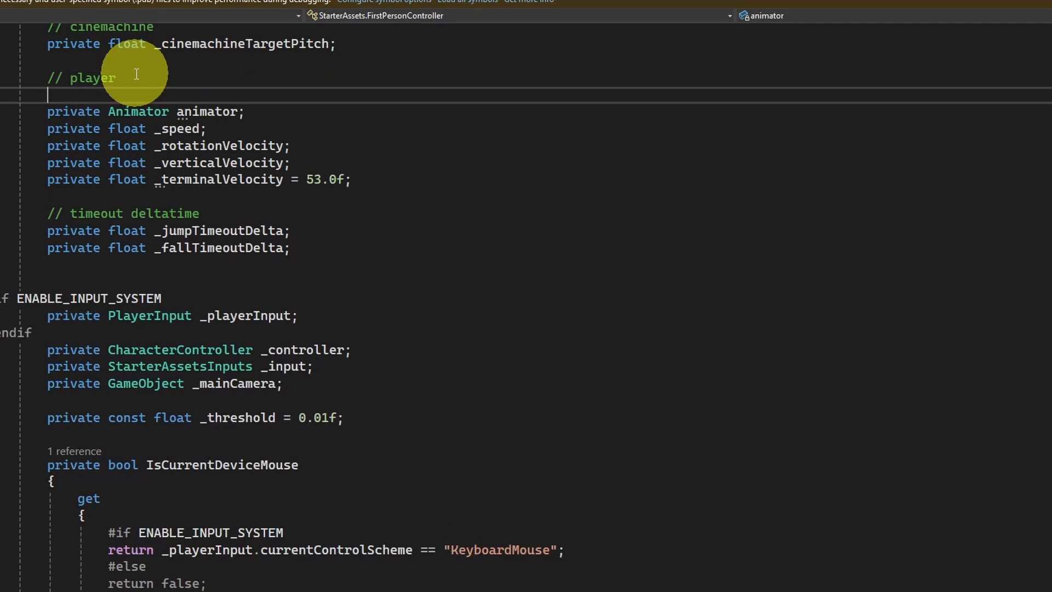
{"action": "scroll", "coordinate": [136, 74], "scroll_direction": "up", "scroll_amount": 2}
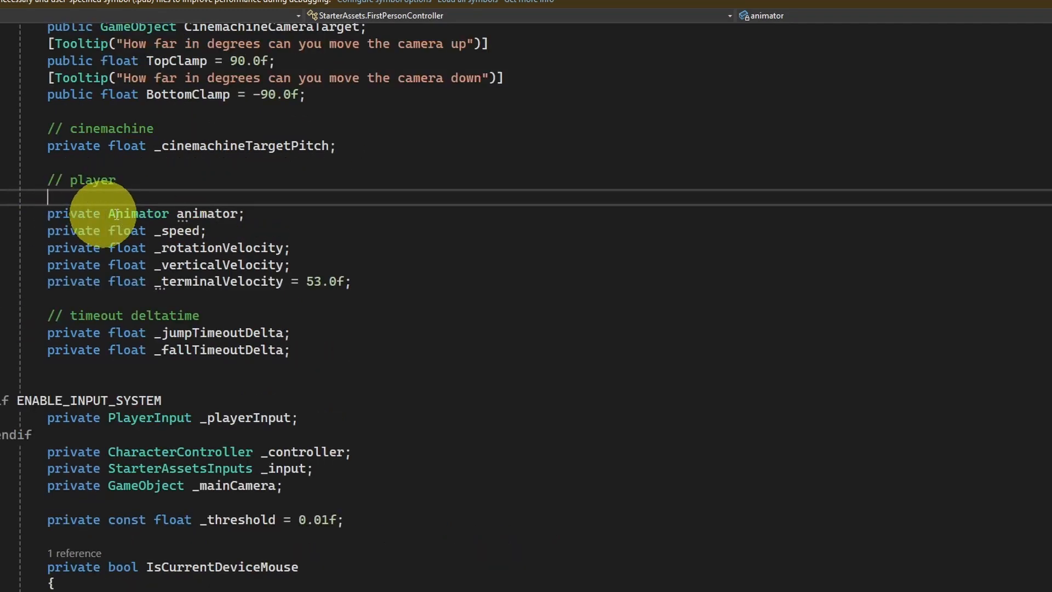
{"action": "mouse_move", "coordinate": [204, 213]}
{"action": "type", "text": "["}
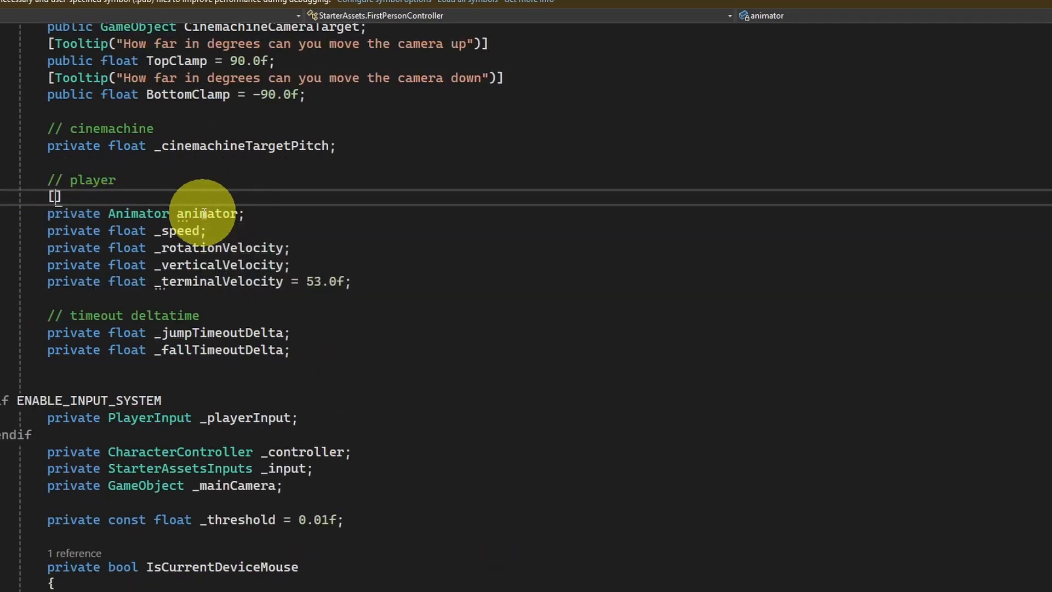
{"action": "type", "text": "ser"}
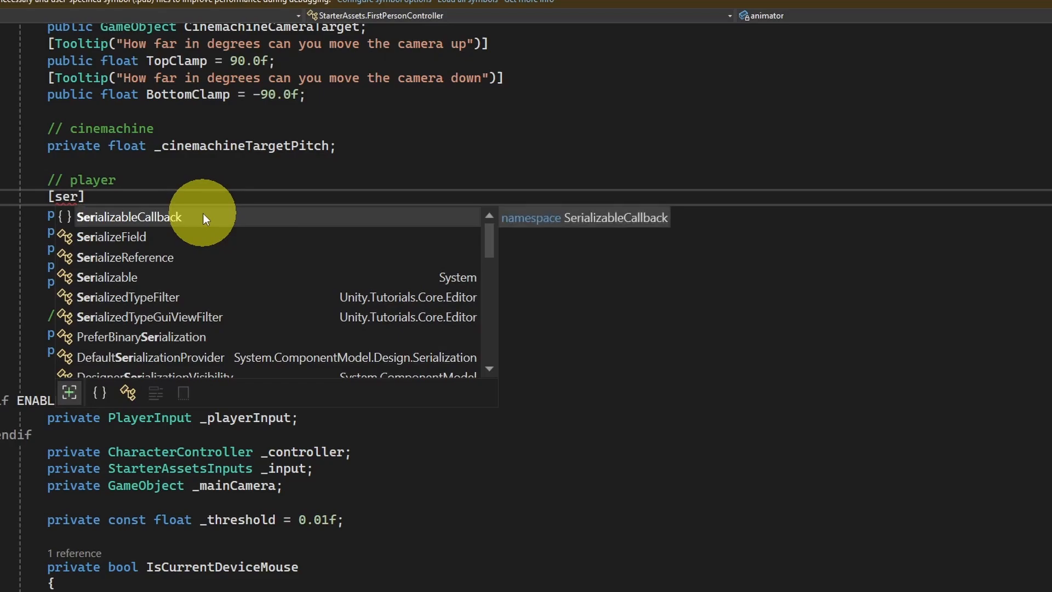
{"action": "key", "text": "Down"}
{"action": "key", "text": "Tab"}
Step: Begin an animator.SetFloat call with the parameter name "speed" in Move(), above the _controller.Move line inside the _controller.enabled block
{"action": "scroll", "coordinate": [293, 301], "scroll_direction": "down", "scroll_amount": 13}
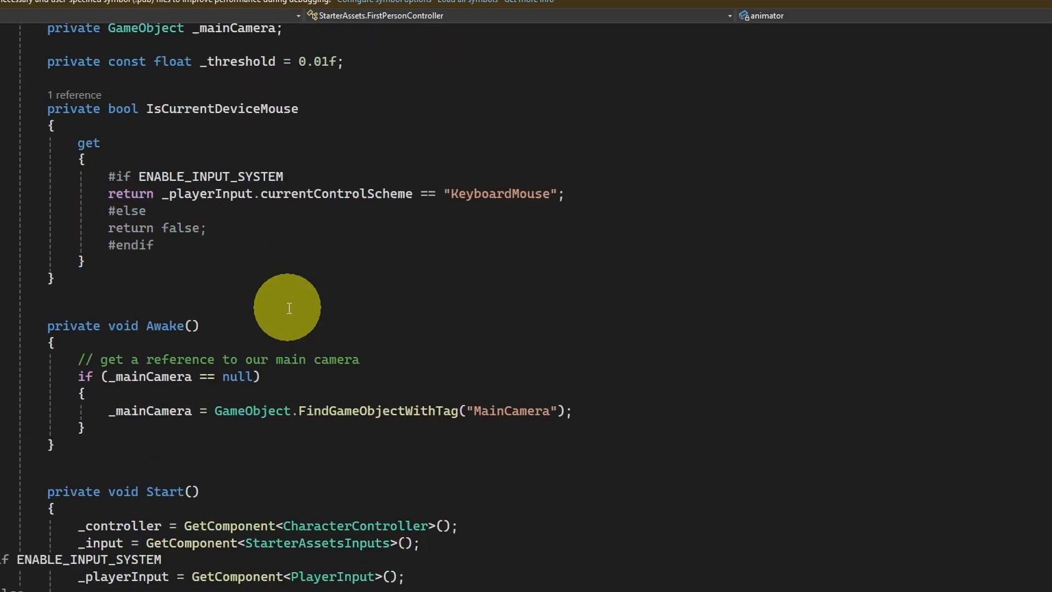
{"action": "scroll", "coordinate": [294, 374], "scroll_direction": "down", "scroll_amount": 12}
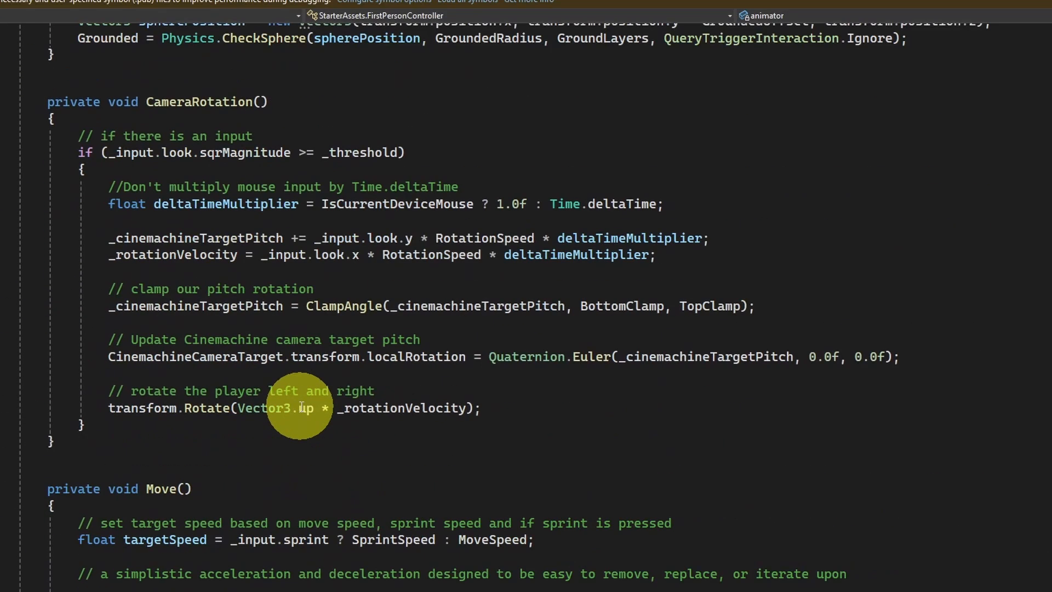
{"action": "scroll", "coordinate": [301, 407], "scroll_direction": "down", "scroll_amount": 12}
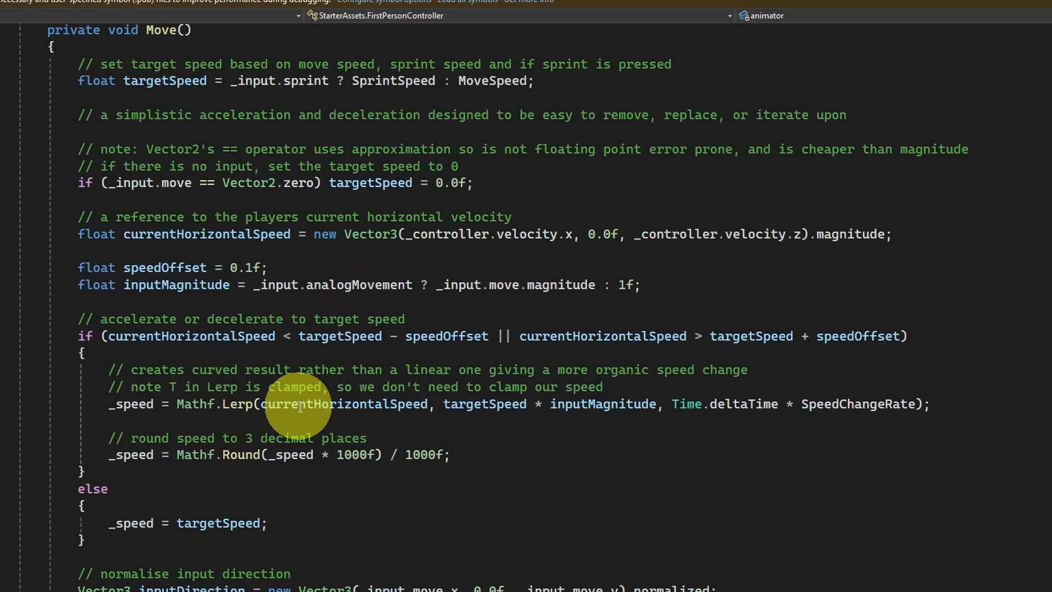
{"action": "scroll", "coordinate": [300, 407], "scroll_direction": "down", "scroll_amount": 5}
{"action": "scroll", "coordinate": [274, 405], "scroll_direction": "up", "scroll_amount": 2}
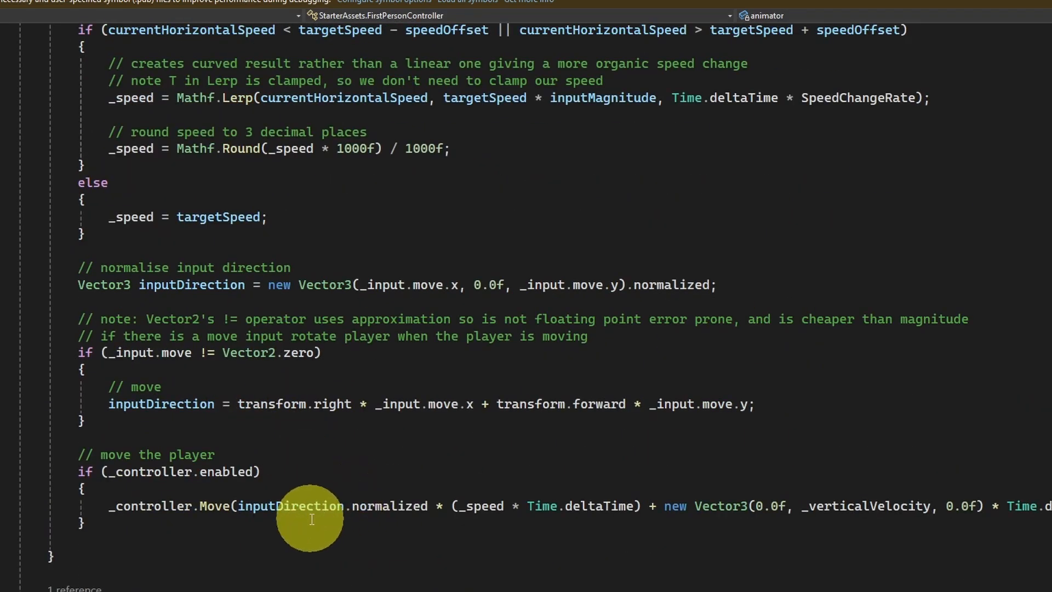
{"action": "left_click", "coordinate": [307, 489]}
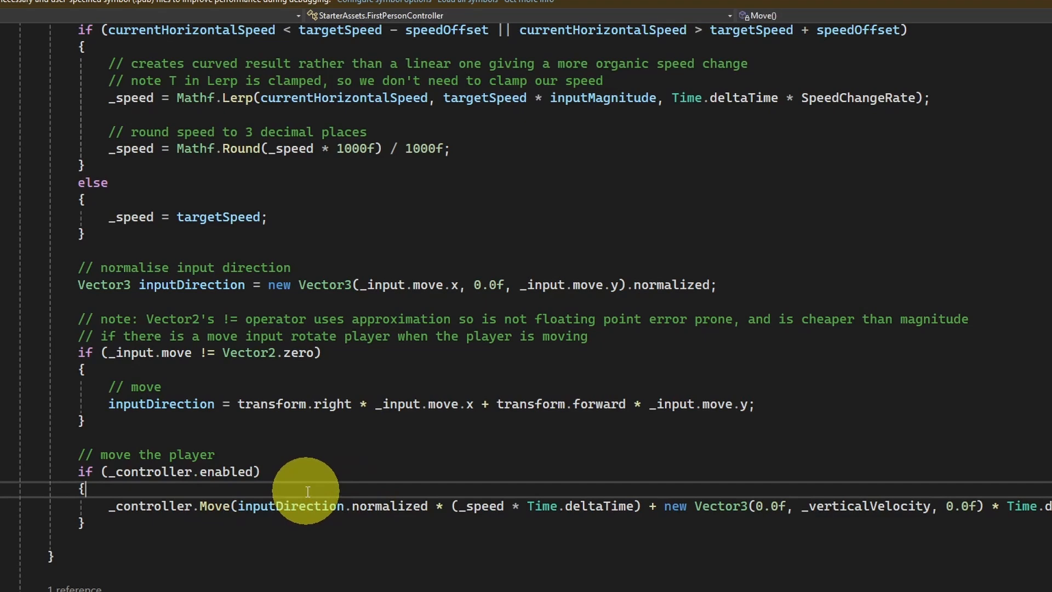
{"action": "key", "text": "Return"}
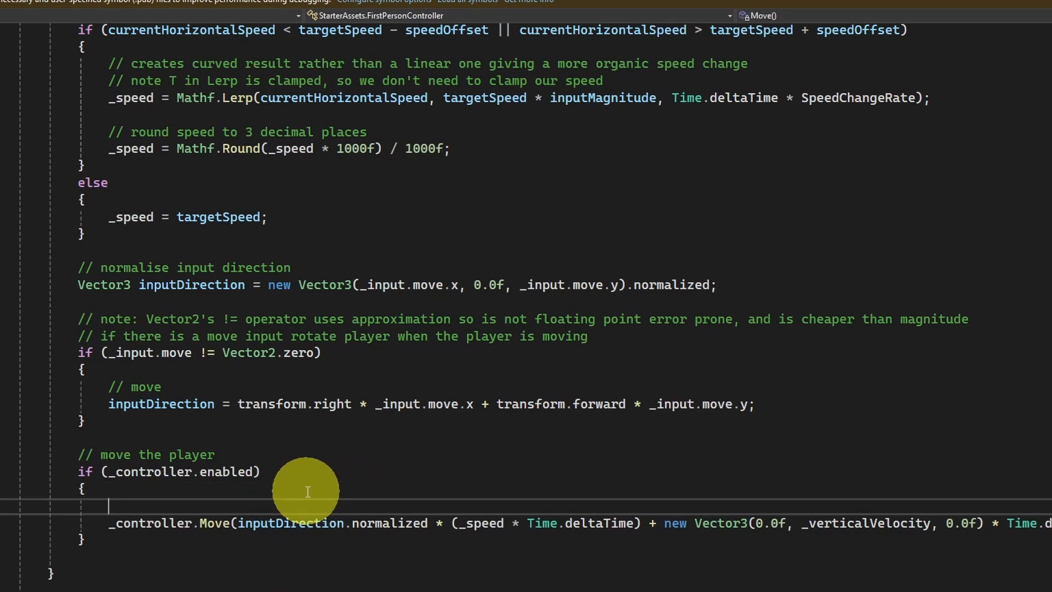
{"action": "type", "text": "animator"}
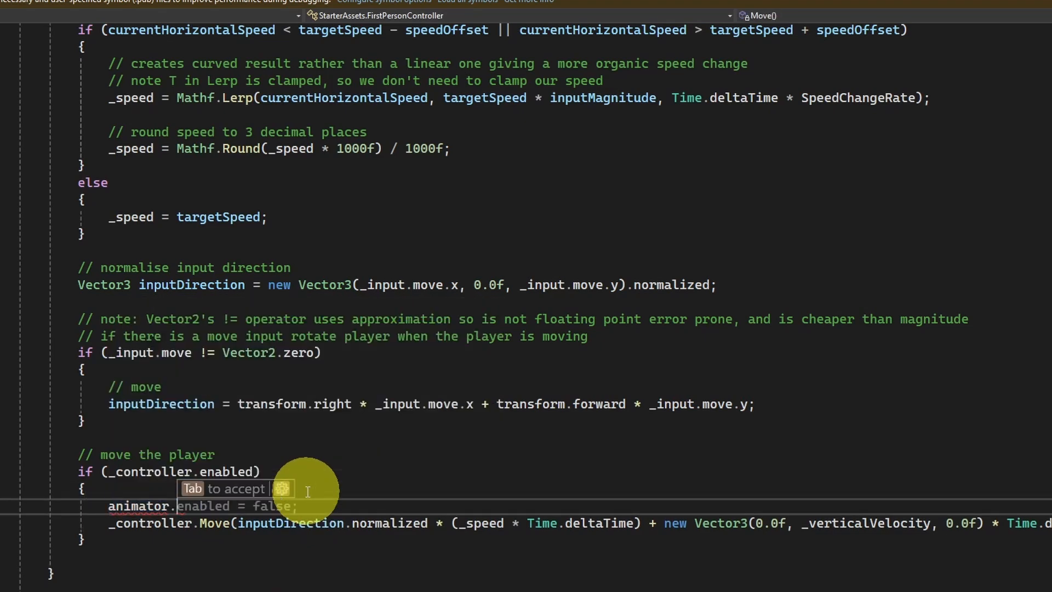
{"action": "type", "text": ".SetFloat"}
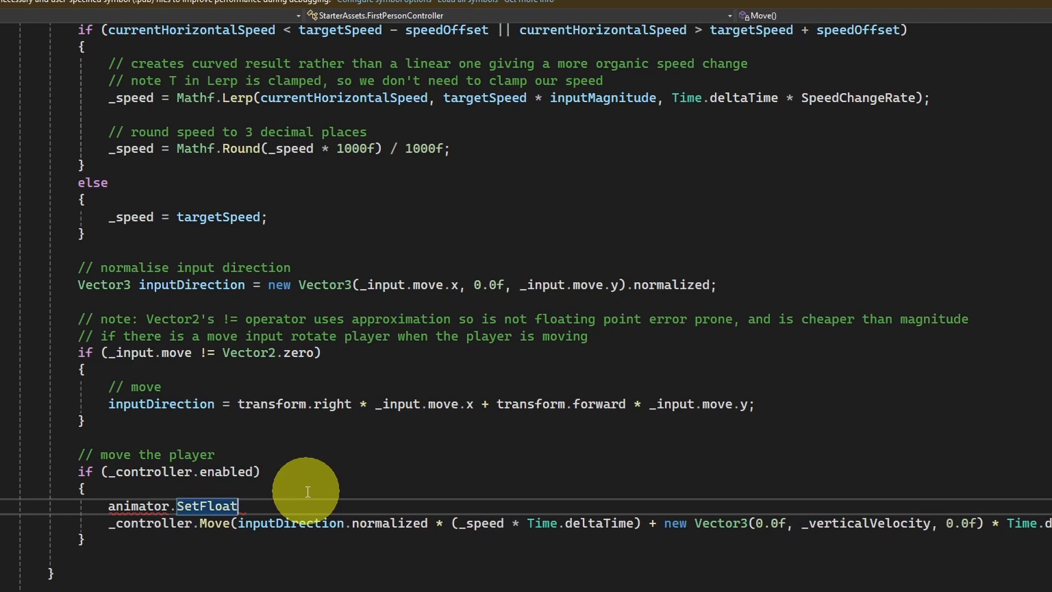
{"action": "type", "text": "("}
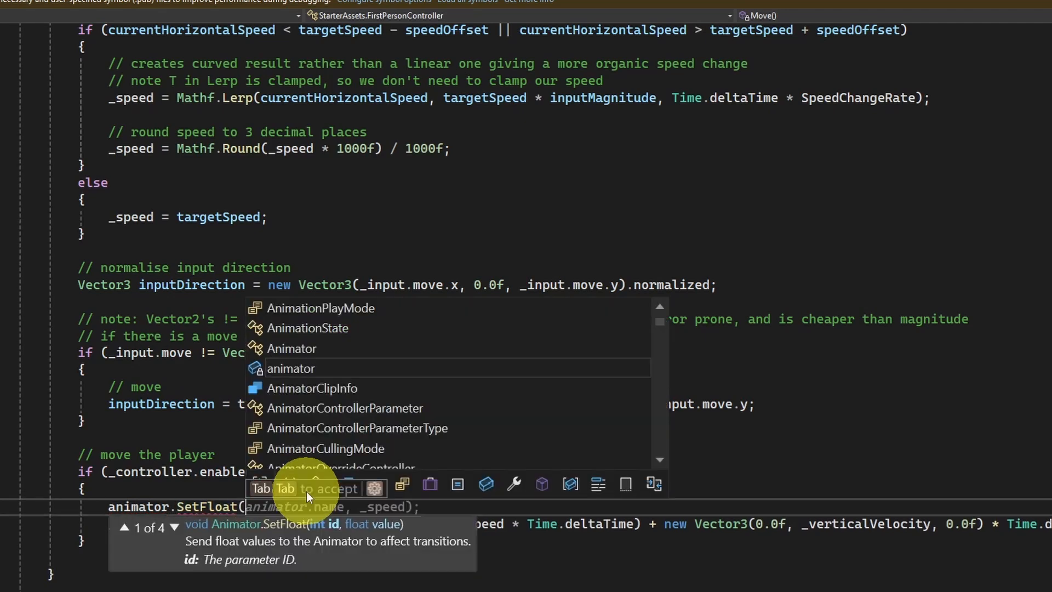
{"action": "type", "text": "\""}
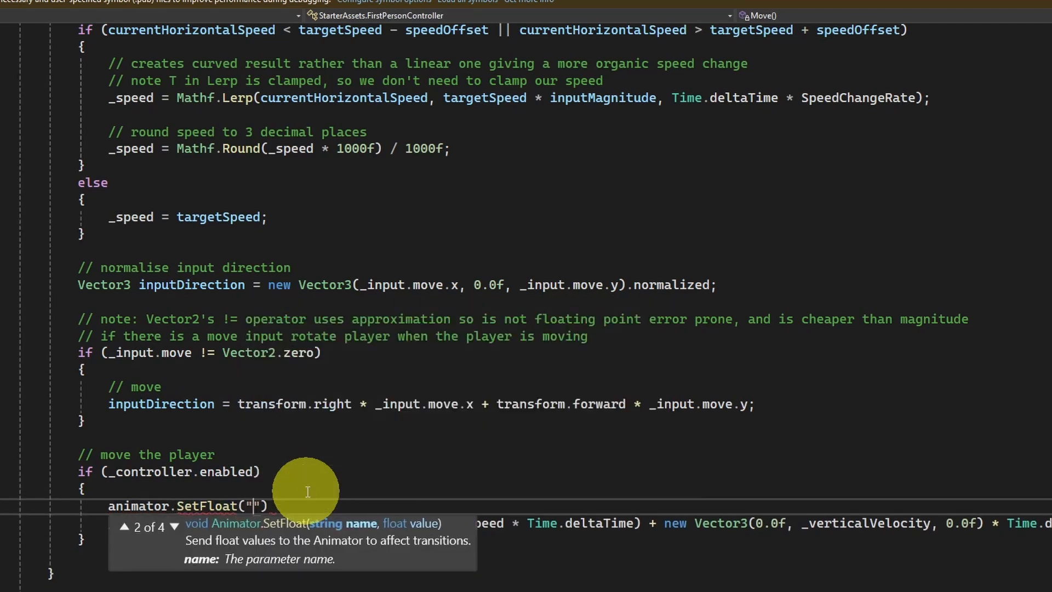
{"action": "type", "text": "speed"}
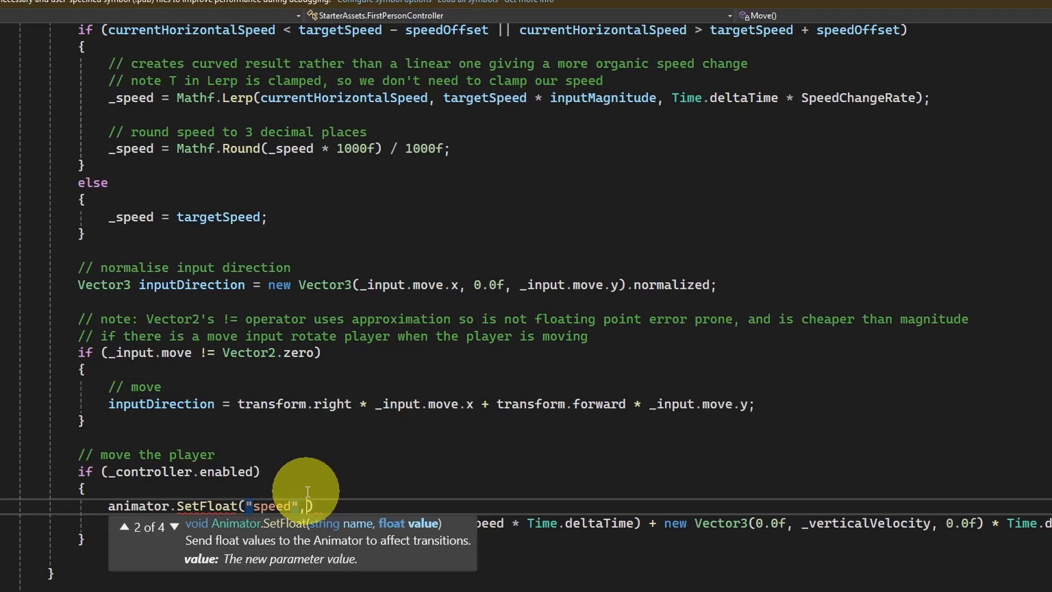
{"action": "type", "text": "\","}
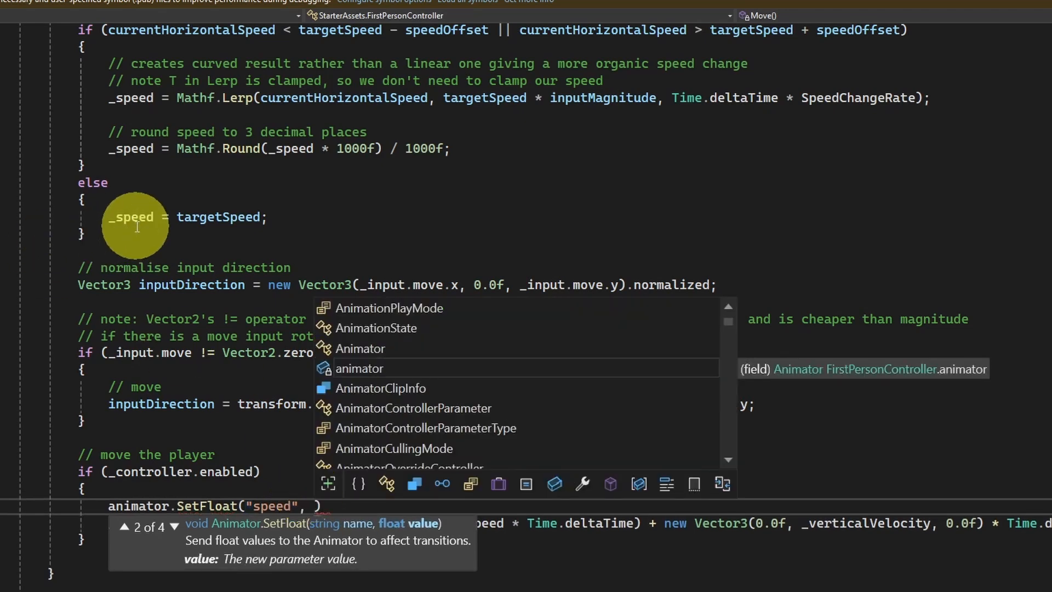
Step: Complete the SetFloat statement by passing _speed as its value, and save the script
{"action": "double_click", "coordinate": [137, 223]}
{"action": "key", "text": "ctrl+c"}
{"action": "left_click", "coordinate": [313, 504]}
{"action": "key", "text": "ctrl+v"}
{"action": "left_click", "coordinate": [405, 506]}
{"action": "type", "text": ";"}
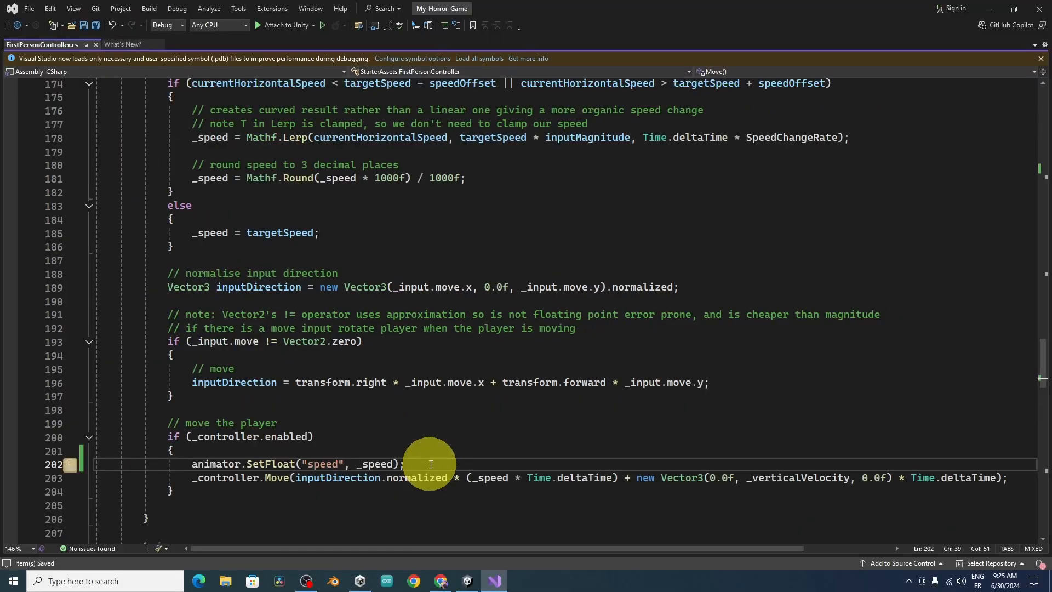
Step: Switch back to Unity and assign the Armature object to the Animator field of PlayerCapsule's First Person Controller component
{"action": "left_click", "coordinate": [989, 8]}
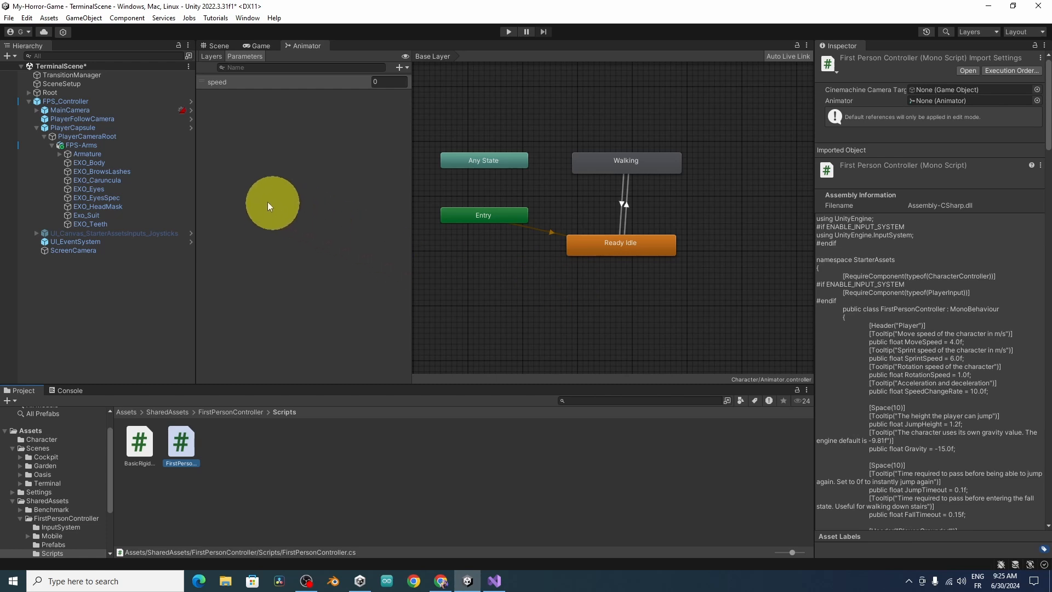
{"action": "left_click", "coordinate": [110, 136]}
{"action": "left_click", "coordinate": [99, 129]}
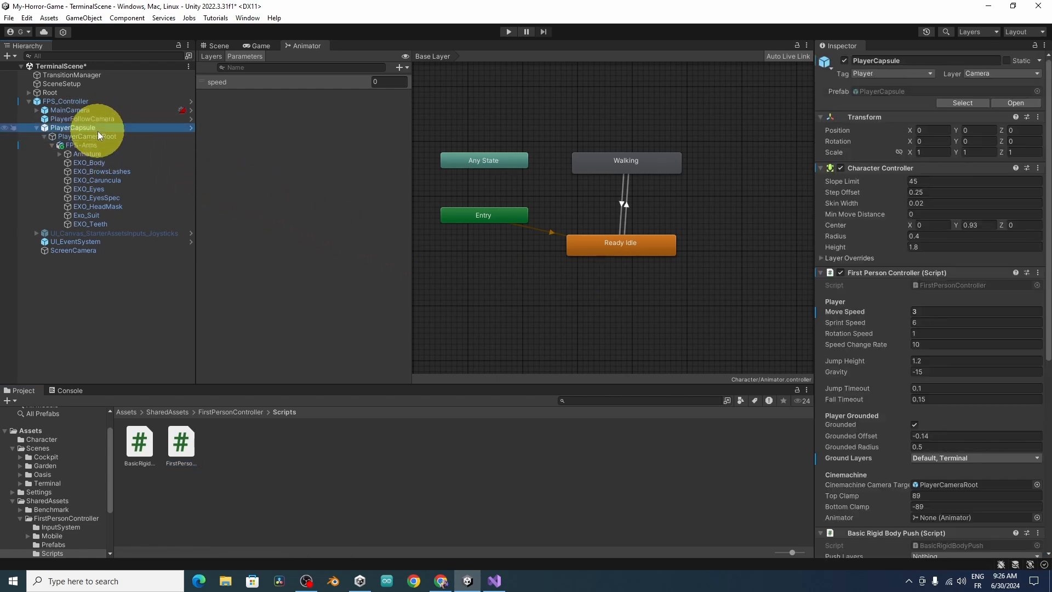
{"action": "scroll", "coordinate": [1034, 340], "scroll_direction": "down", "scroll_amount": 4}
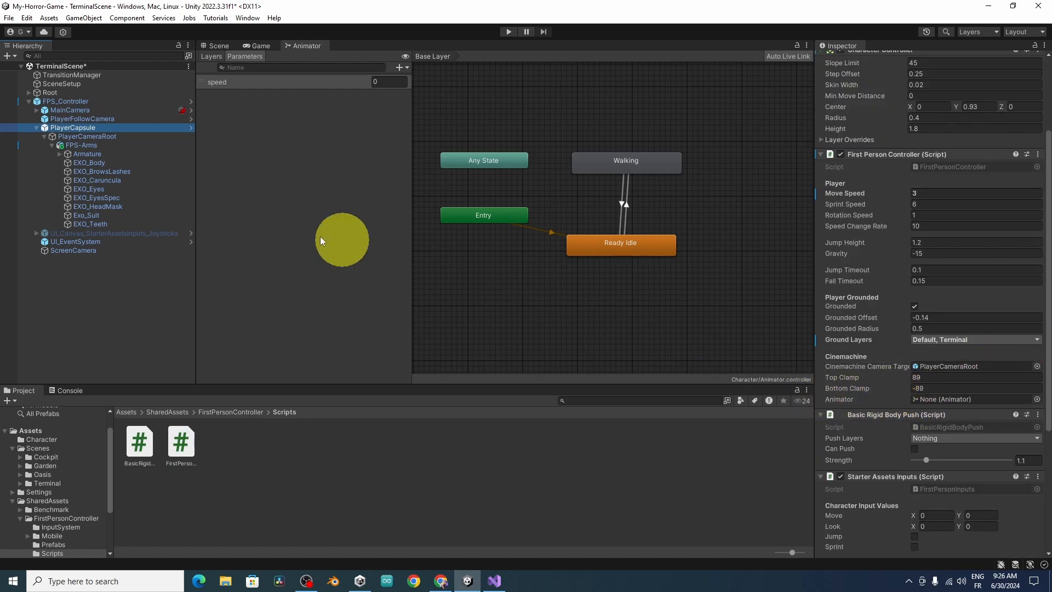
{"action": "left_click_drag", "start_coordinate": [99, 157], "coordinate": [956, 406]}
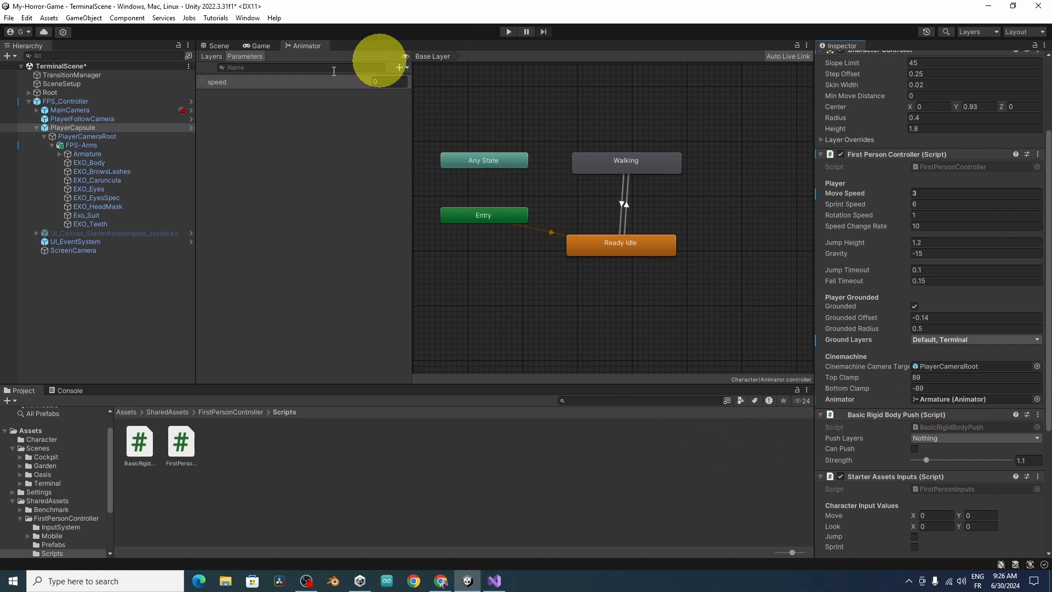
Step: Apply all of FPS_Controller's overrides to its prefab
{"action": "scroll", "coordinate": [1050, 330], "scroll_direction": "down", "scroll_amount": 1}
{"action": "left_click", "coordinate": [147, 128]}
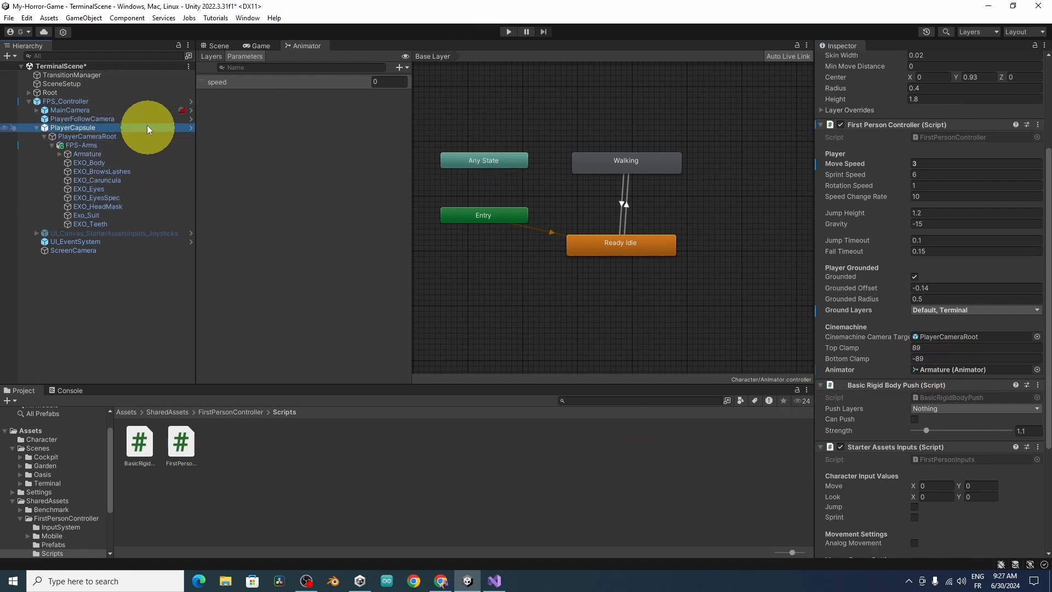
{"action": "left_click", "coordinate": [132, 102]}
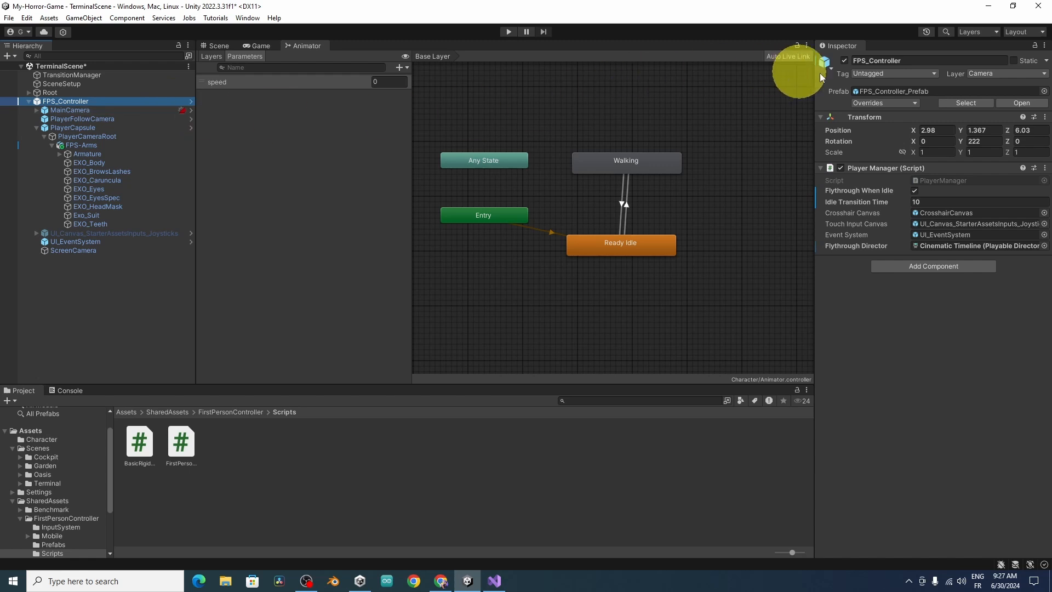
{"action": "left_click", "coordinate": [876, 104]}
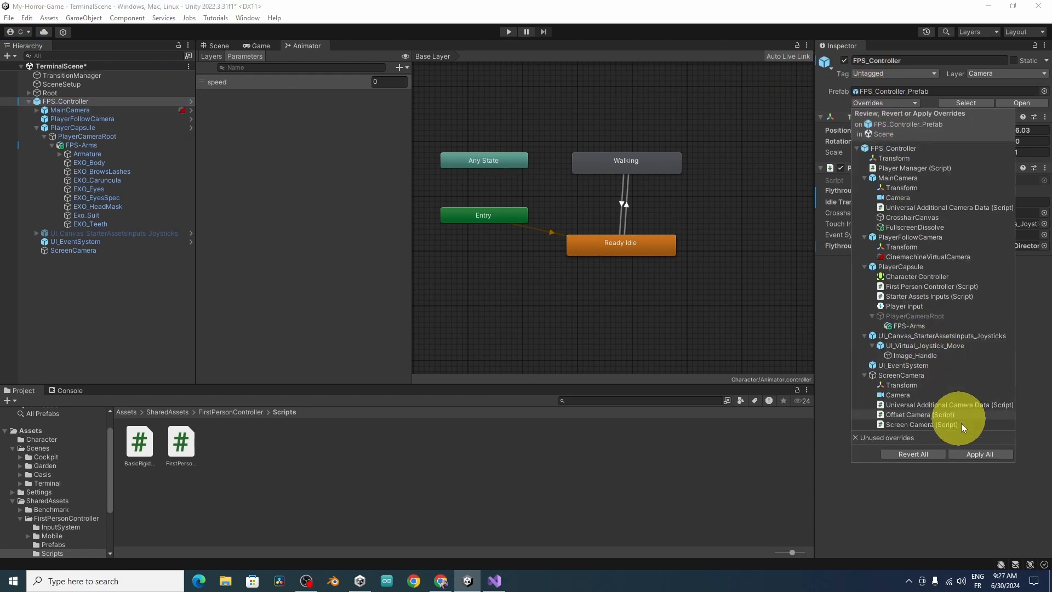
{"action": "left_click", "coordinate": [975, 456]}
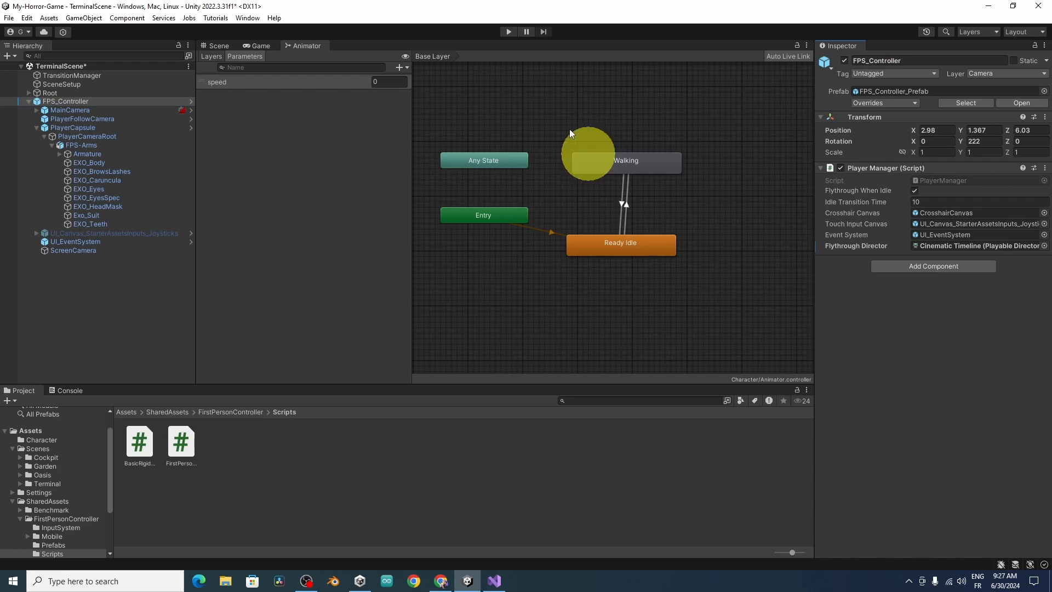
Step: Play the scene and walk the player forward to check the switch from the idle to the walking arm animation
{"action": "left_click", "coordinate": [509, 32]}
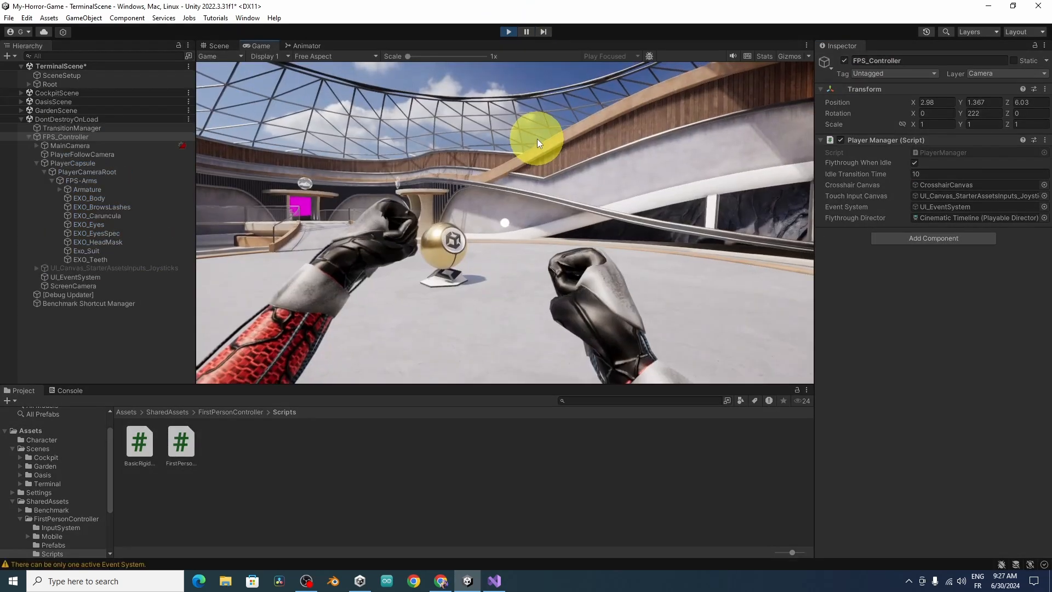
{"action": "key", "text": "w"}
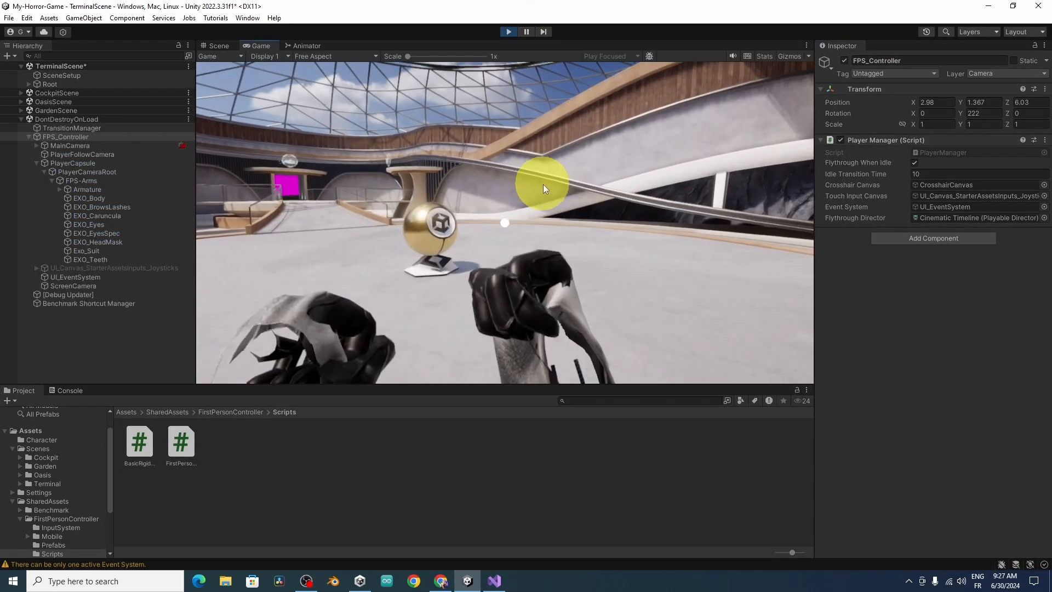
{"action": "key", "text": "w"}
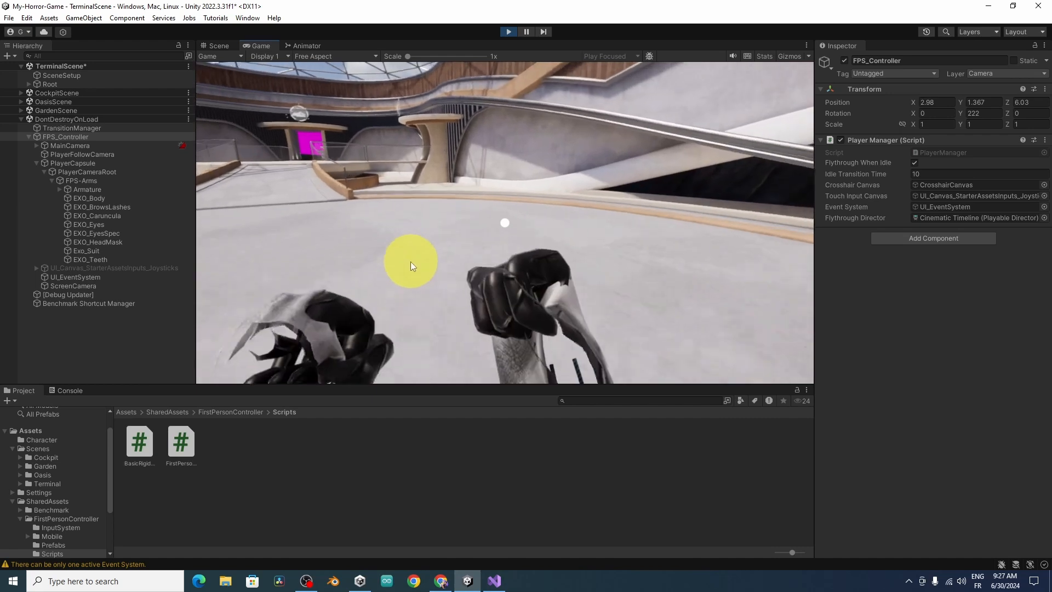
Step: Keep walking the player around the terminal in the running game to examine the arms' walking animation from different spots
{"action": "key", "text": "w"}
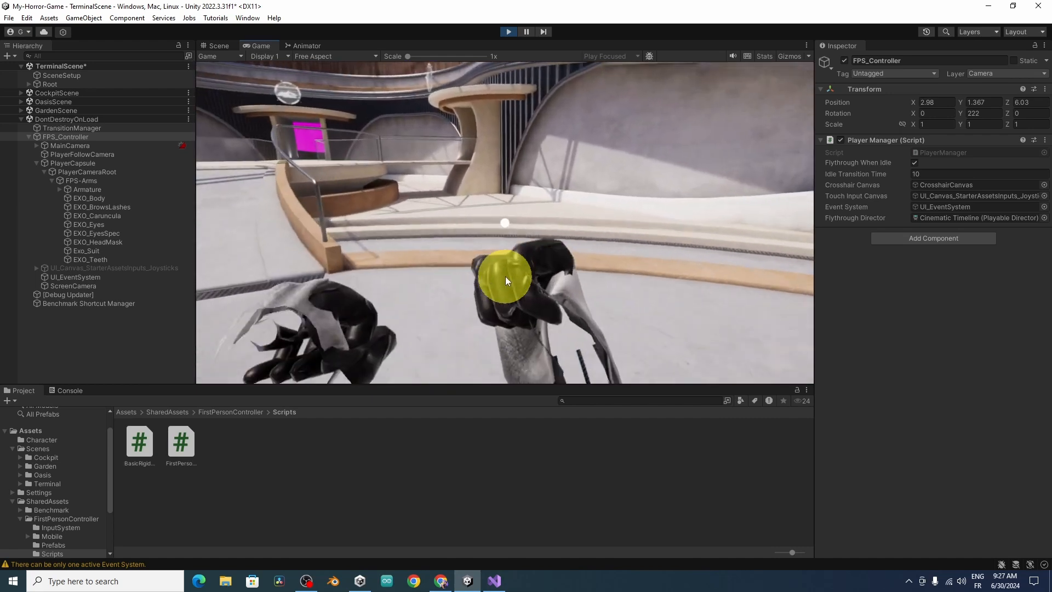
{"action": "left_click", "coordinate": [506, 276]}
{"action": "key", "text": "w"}
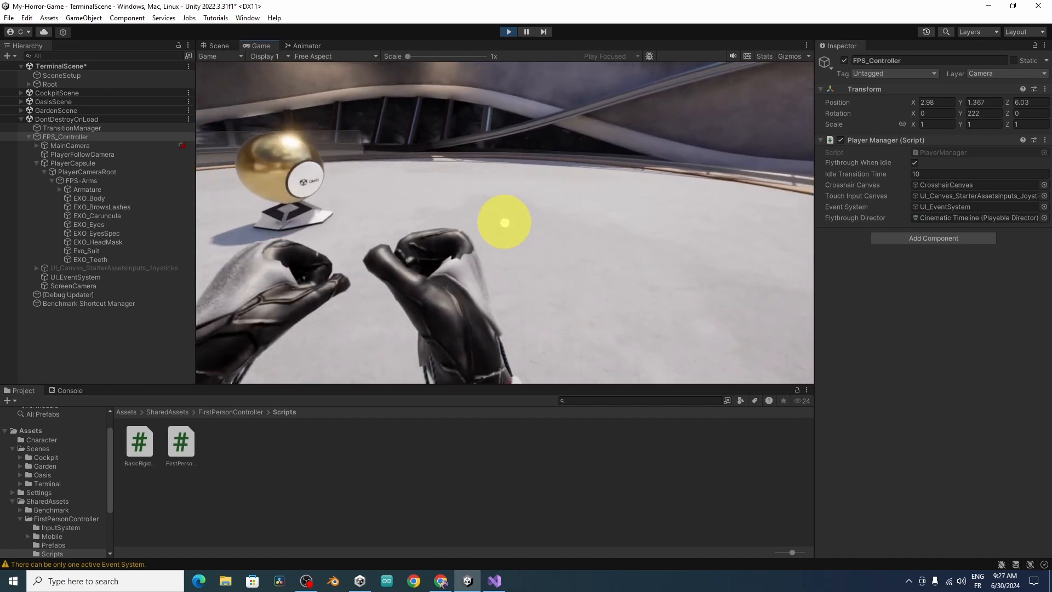
{"action": "key", "text": "w"}
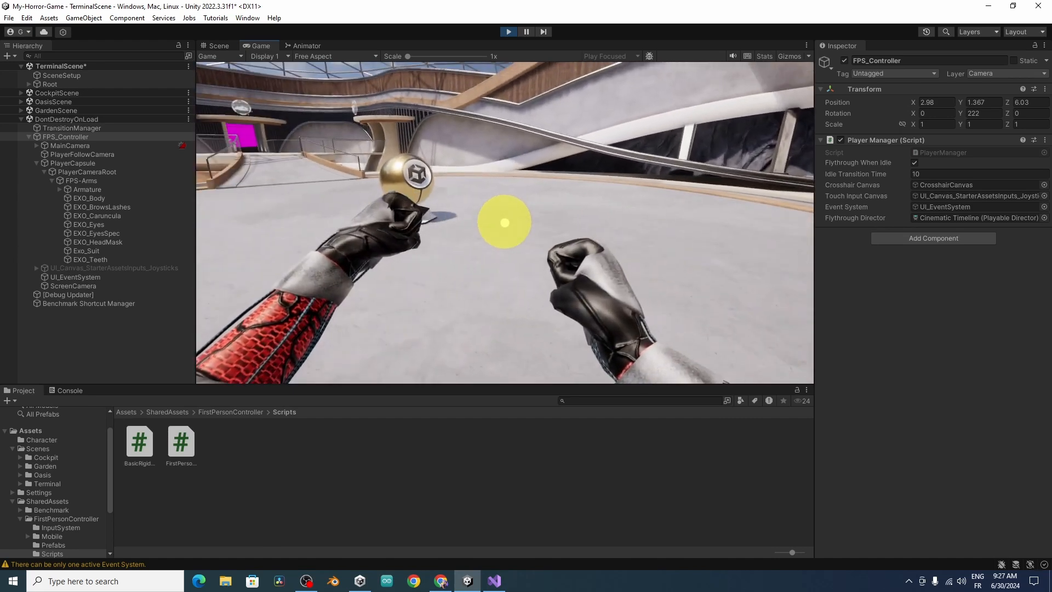
{"action": "key", "text": "w"}
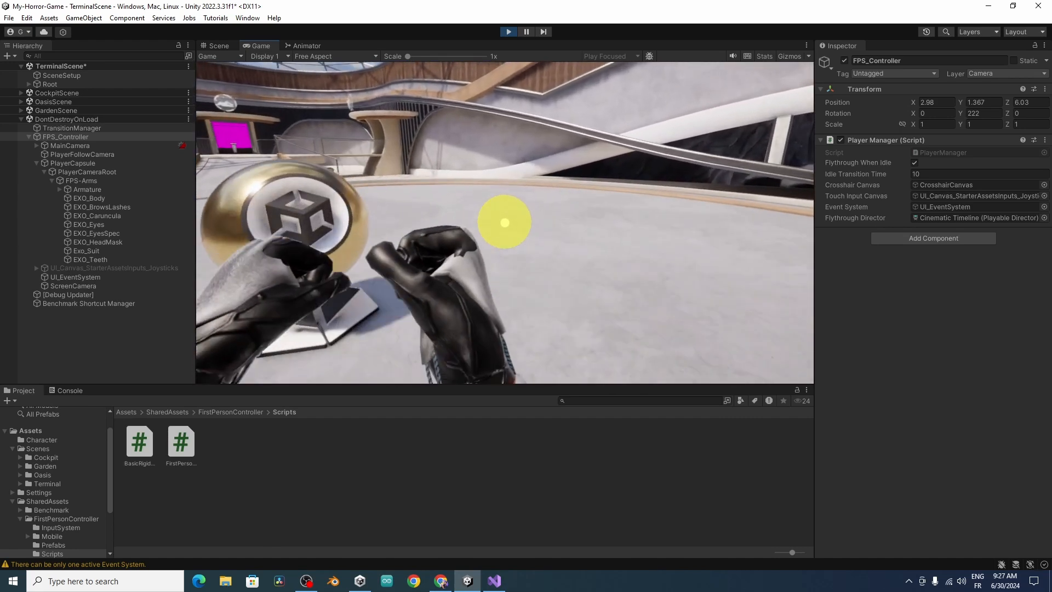
{"action": "key", "text": "w"}
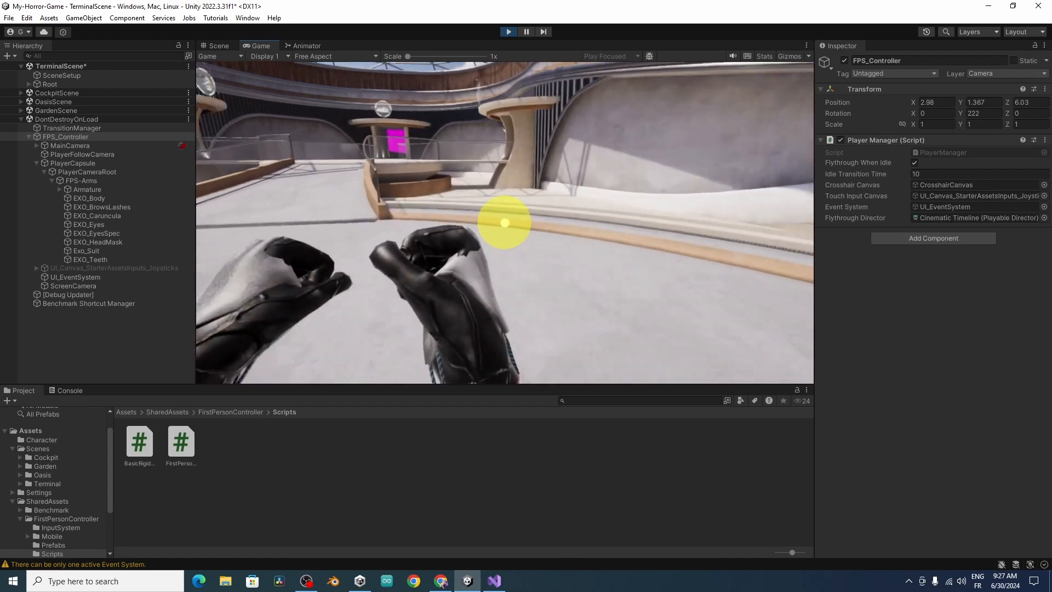
{"action": "key", "text": "w"}
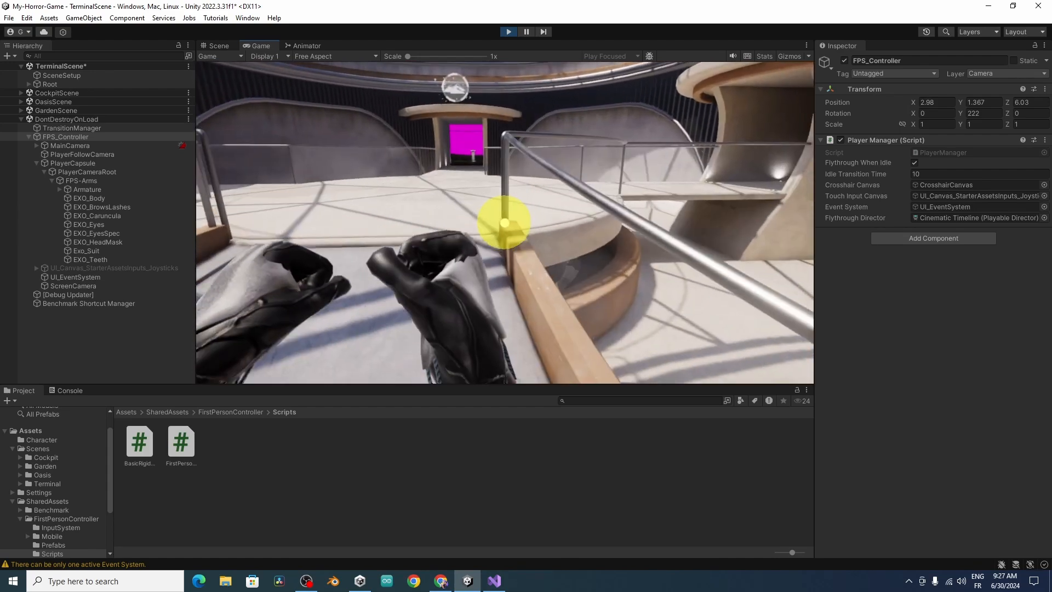